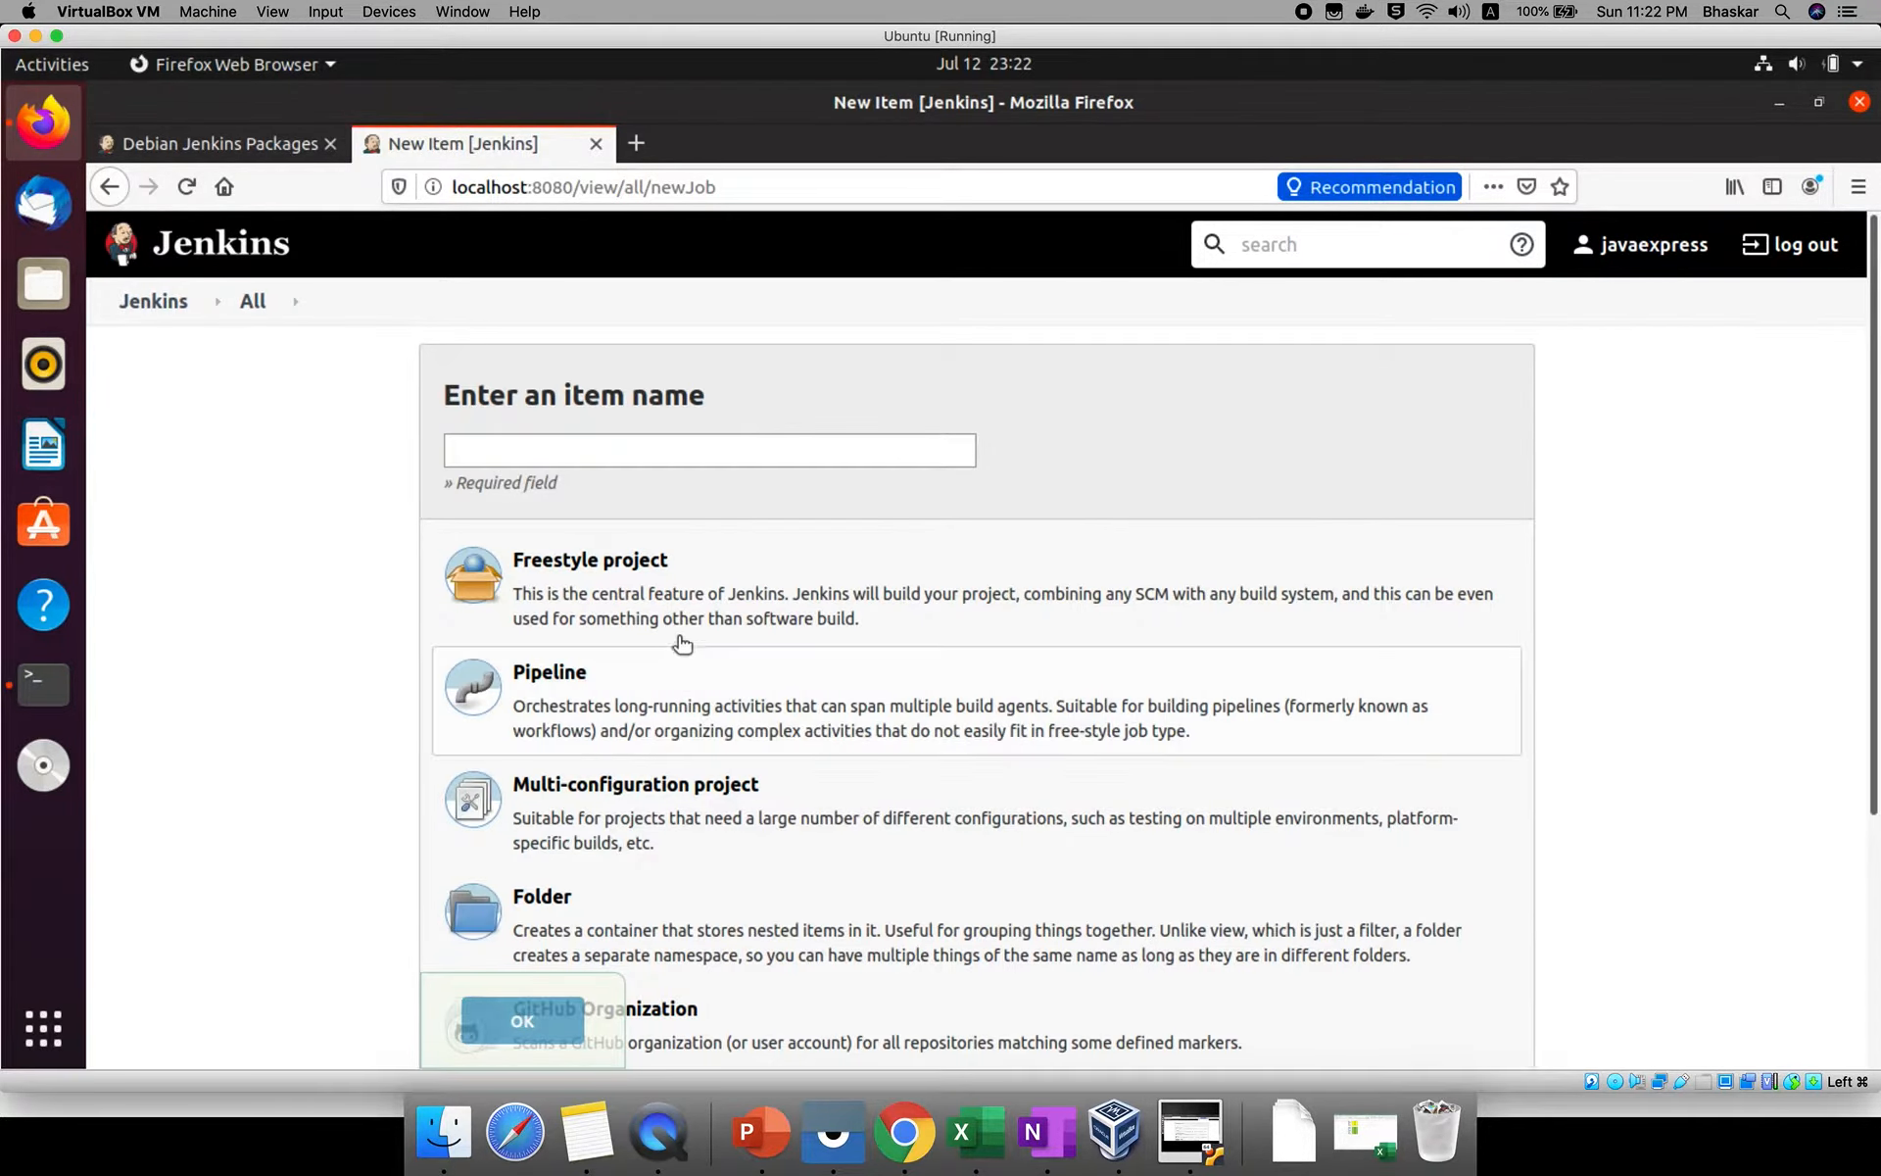
# Create a new Freestyle project named TestProject.
pyautogui.click(669, 602)
pyautogui.click(623, 451)
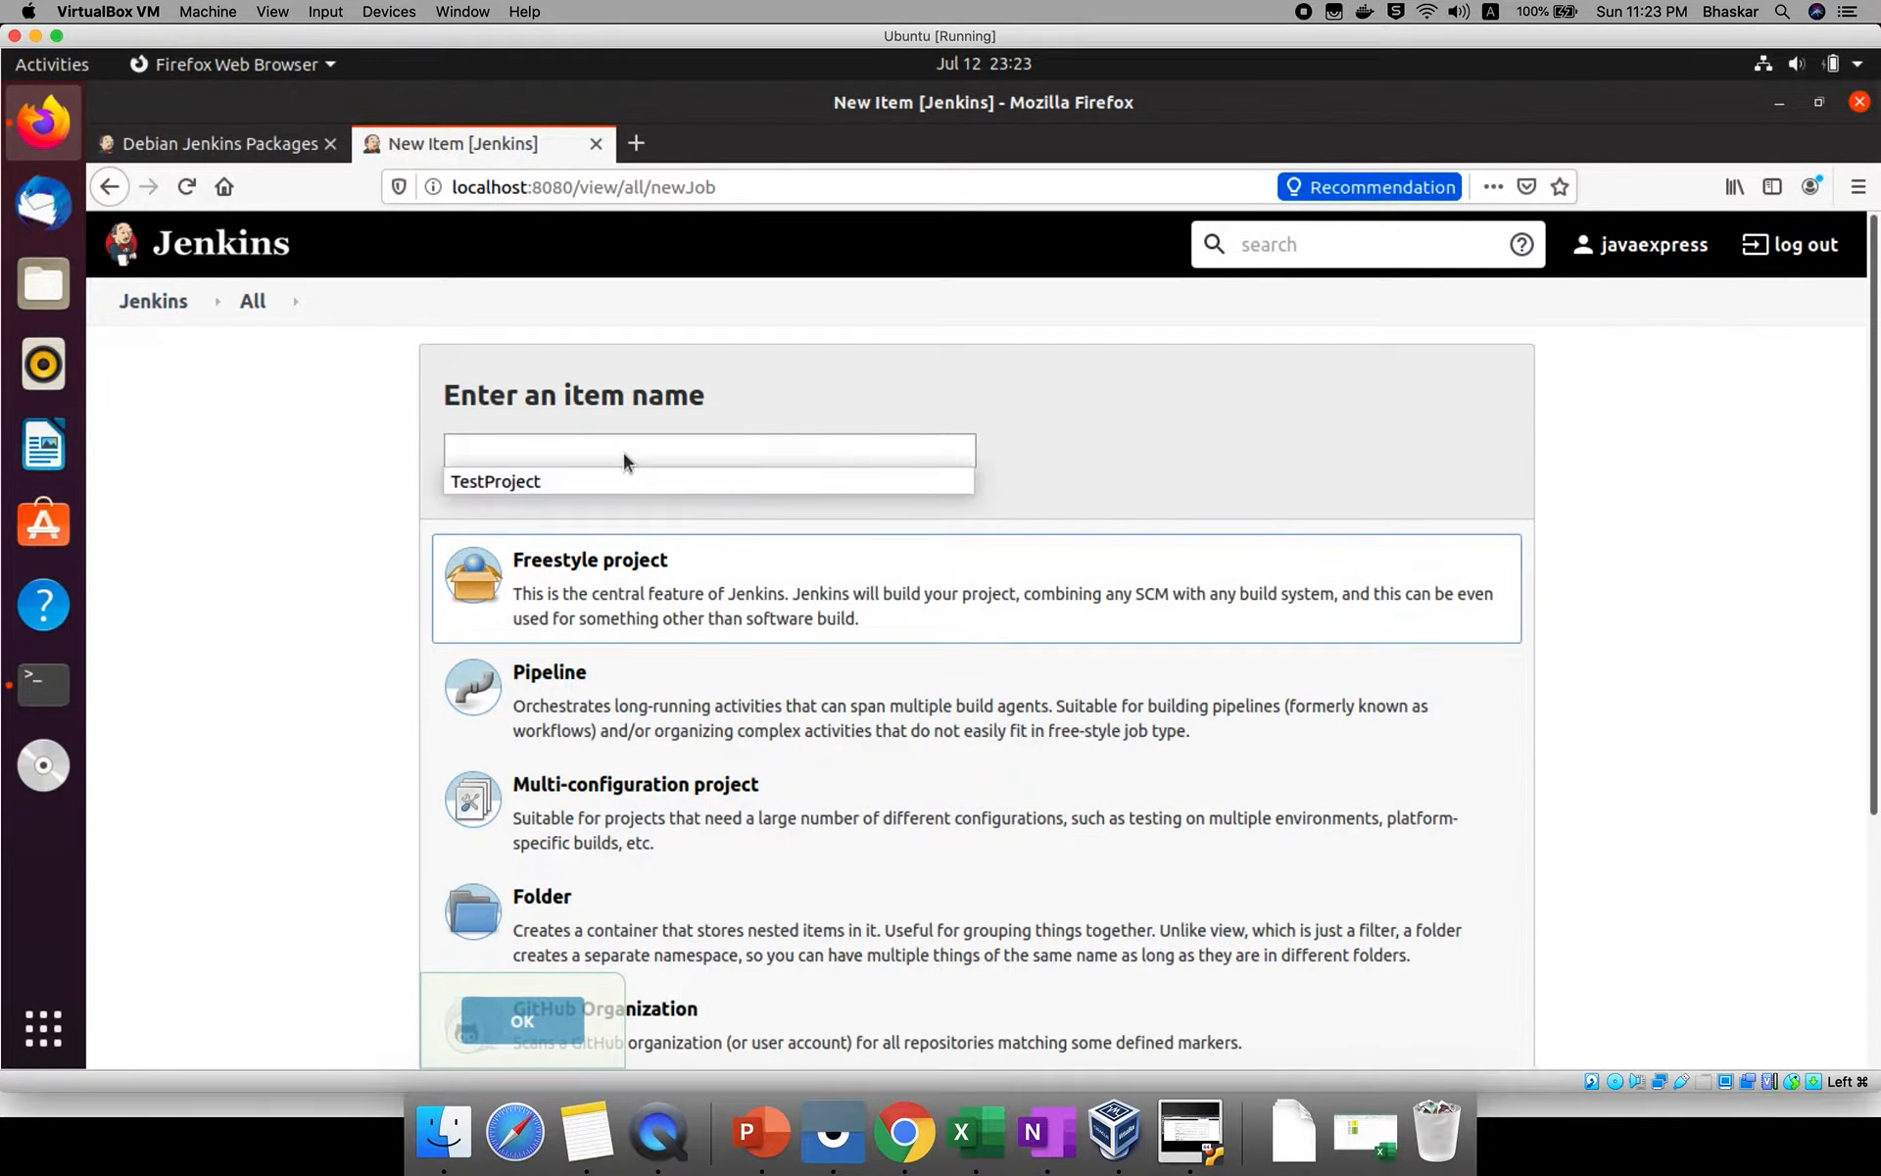
pyautogui.write('Test')
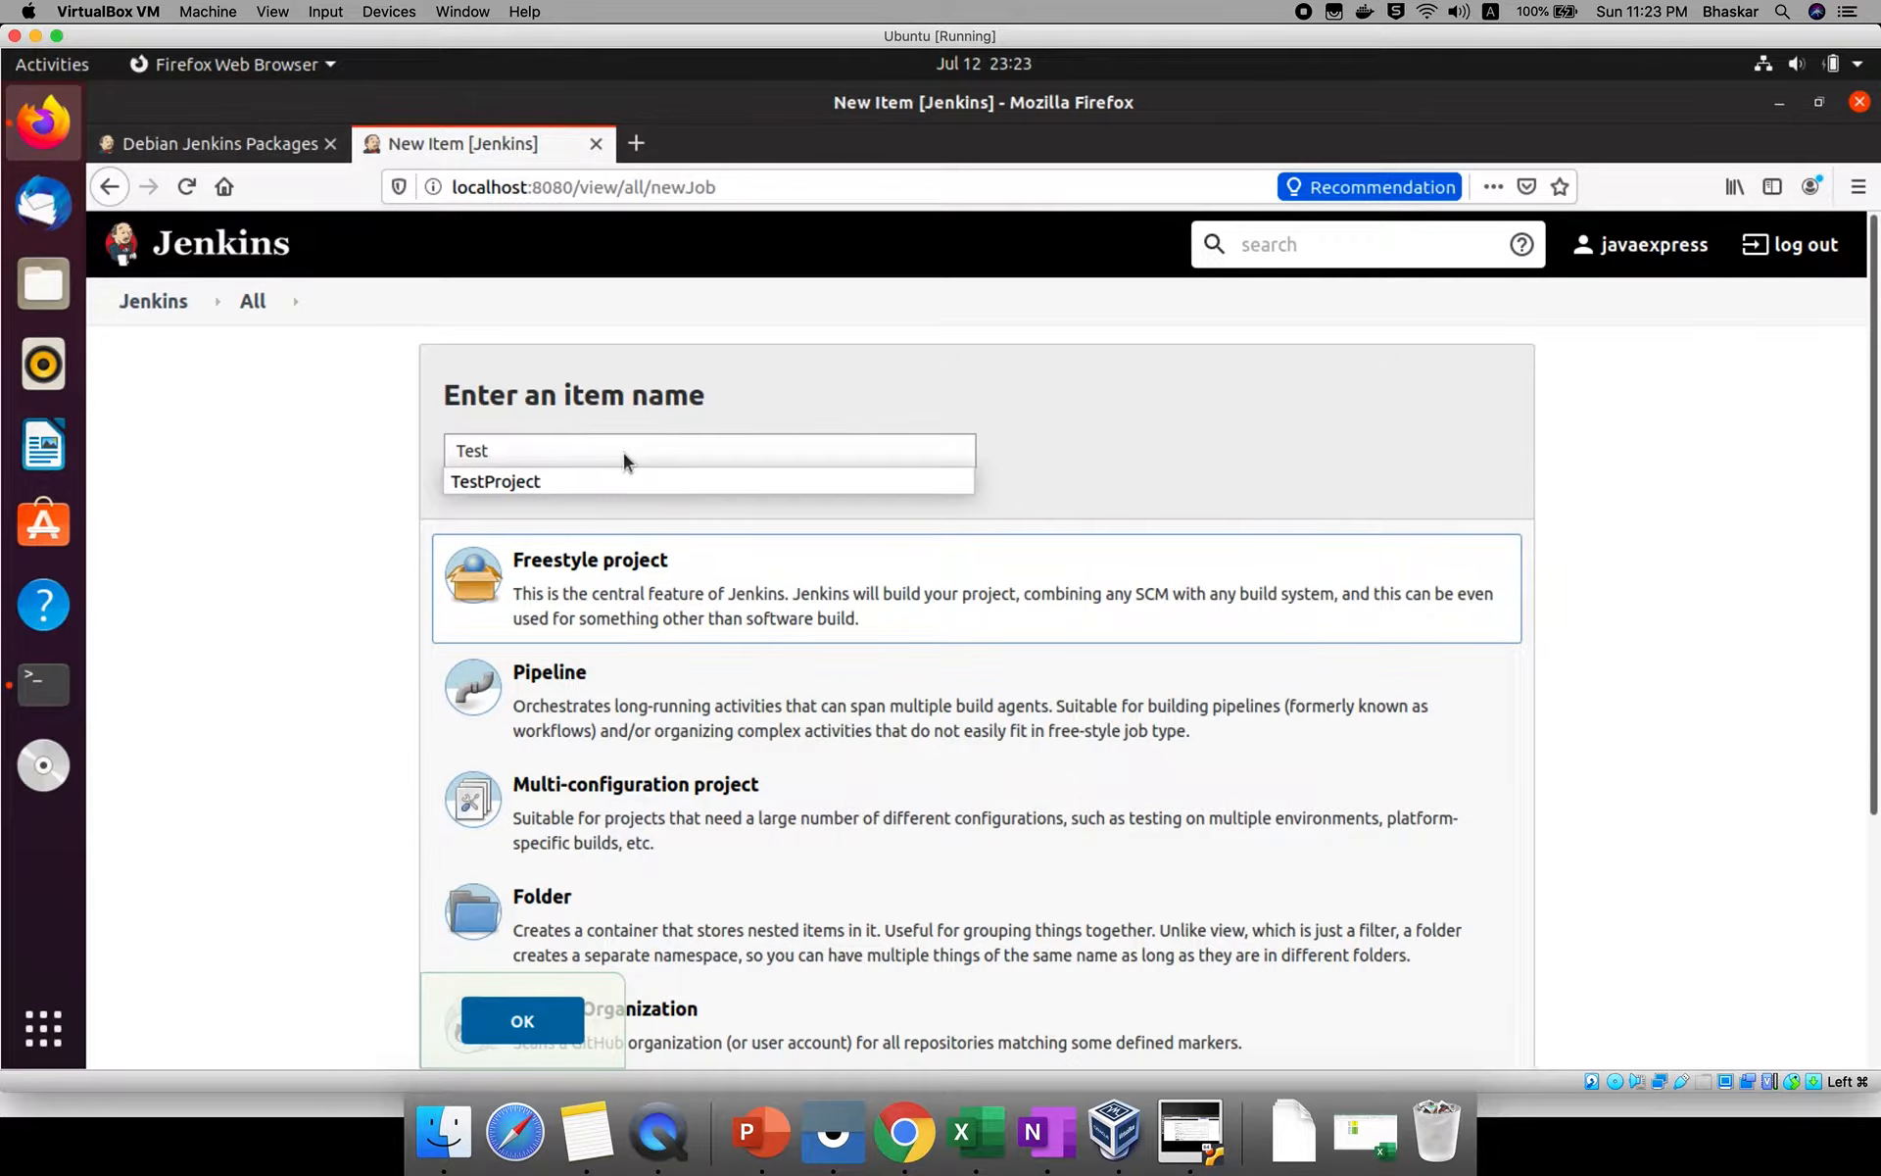
pyautogui.click(567, 477)
pyautogui.click(536, 1024)
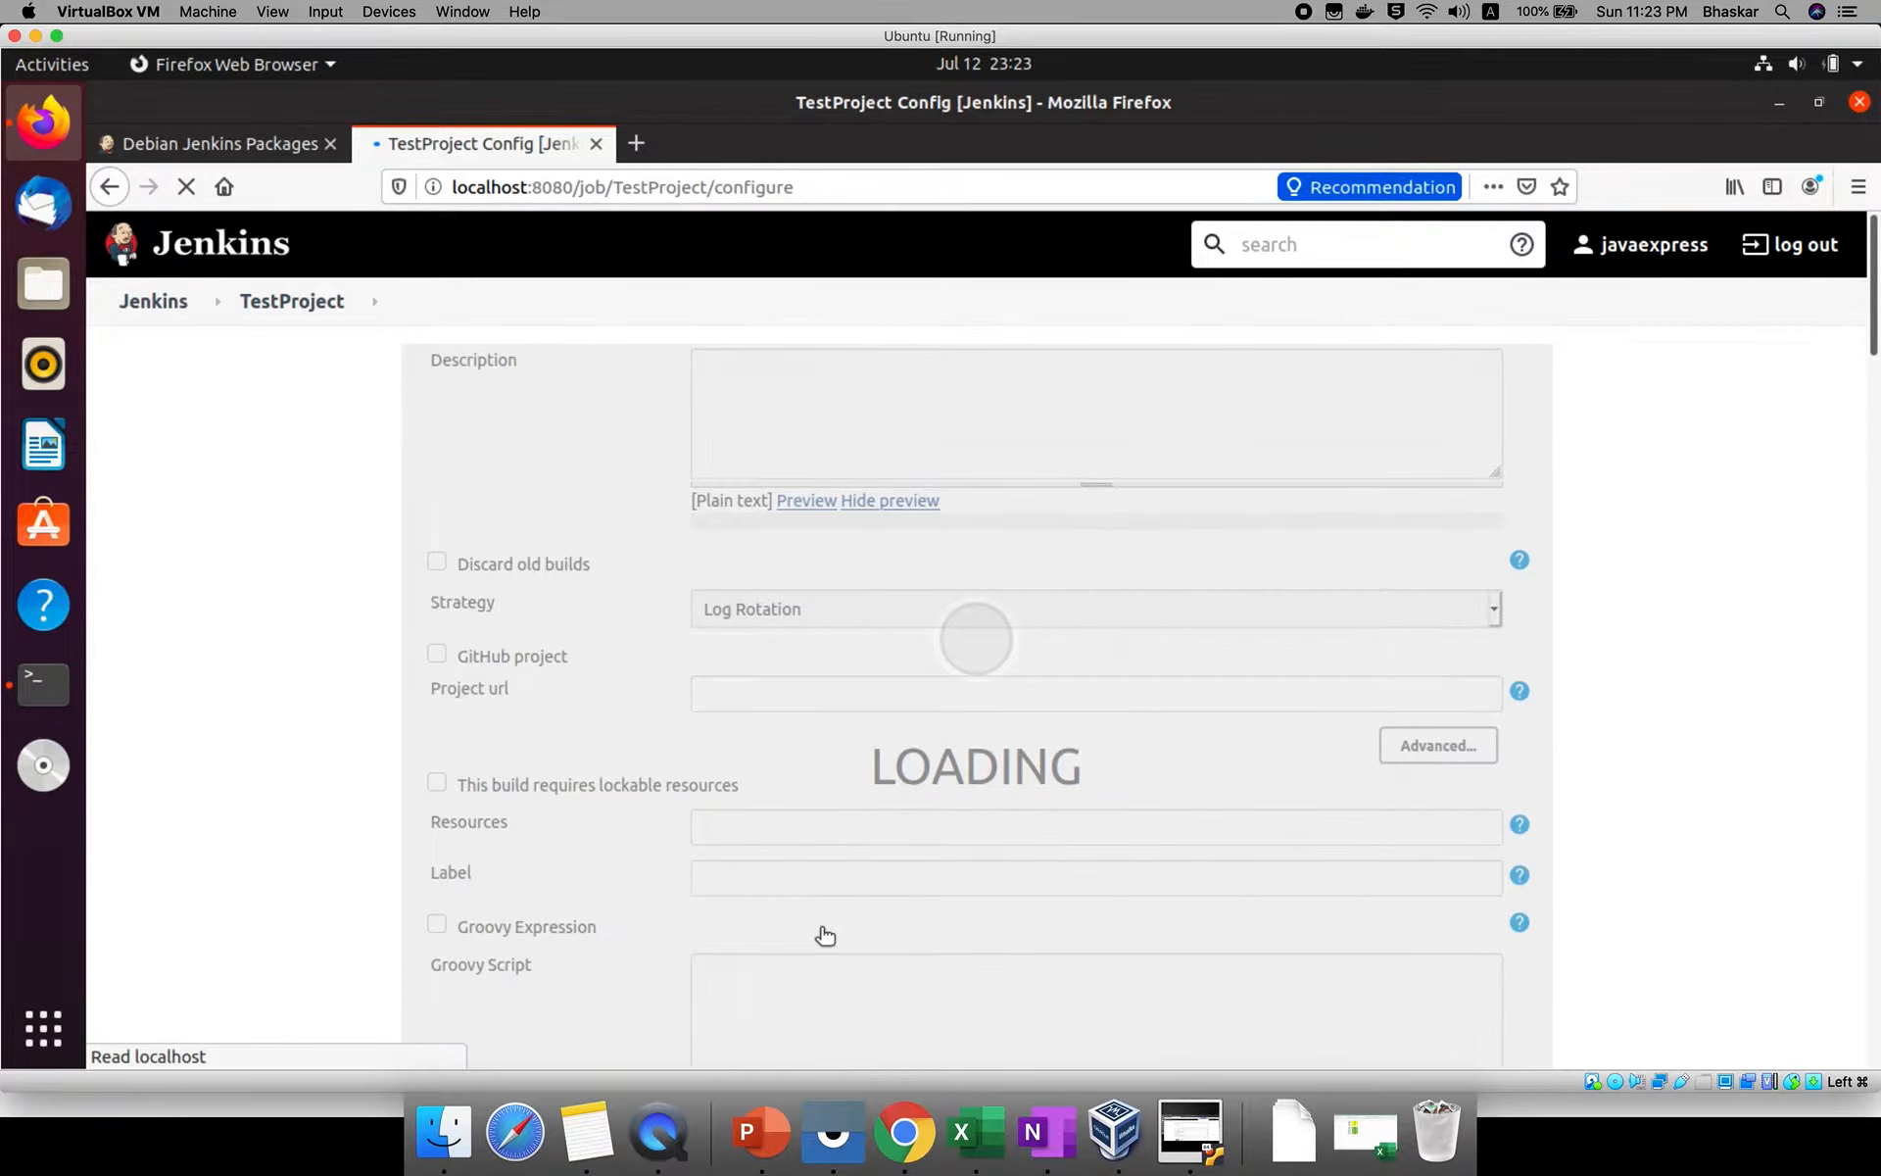
# Add an Execute shell build step to the TestProject configuration.
pyautogui.scroll(-10, 823, 931)
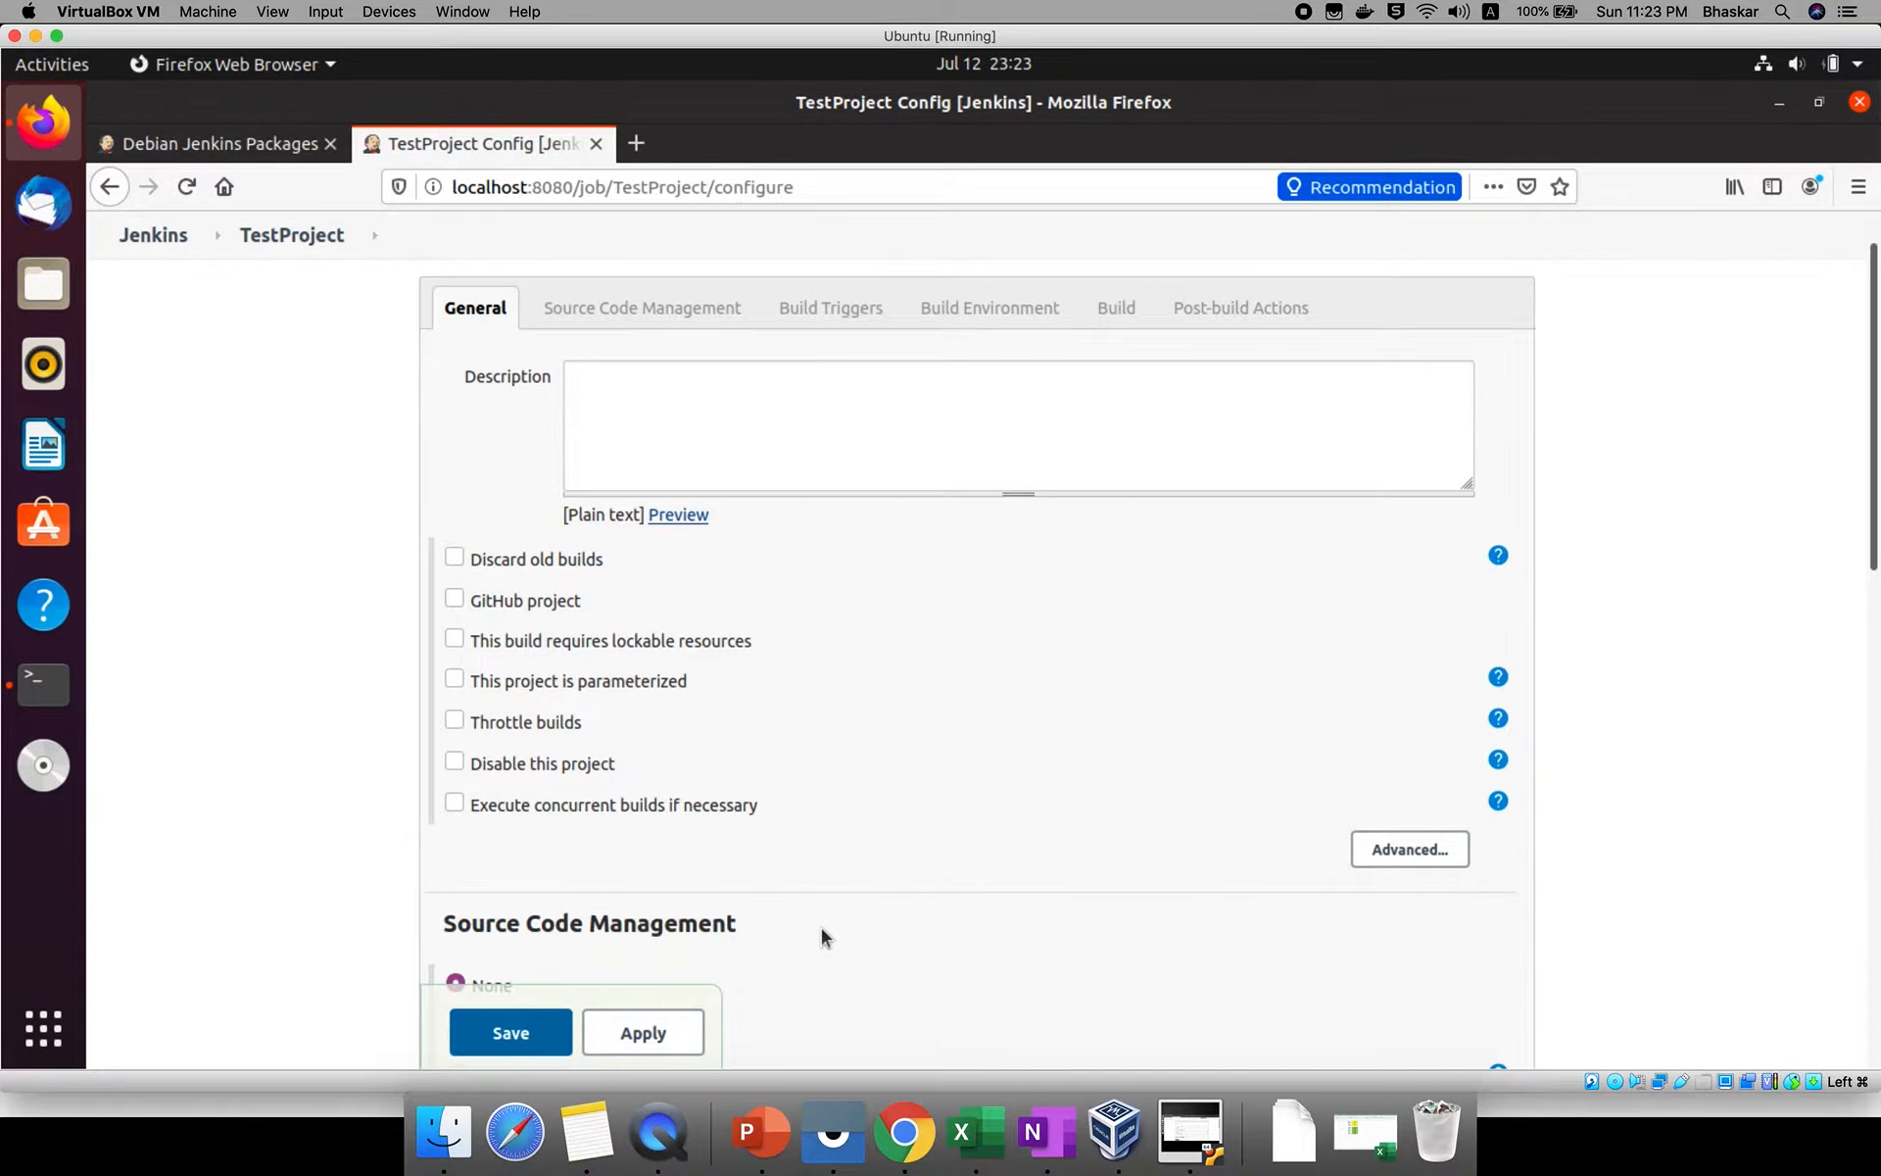
pyautogui.scroll(-5, 821, 927)
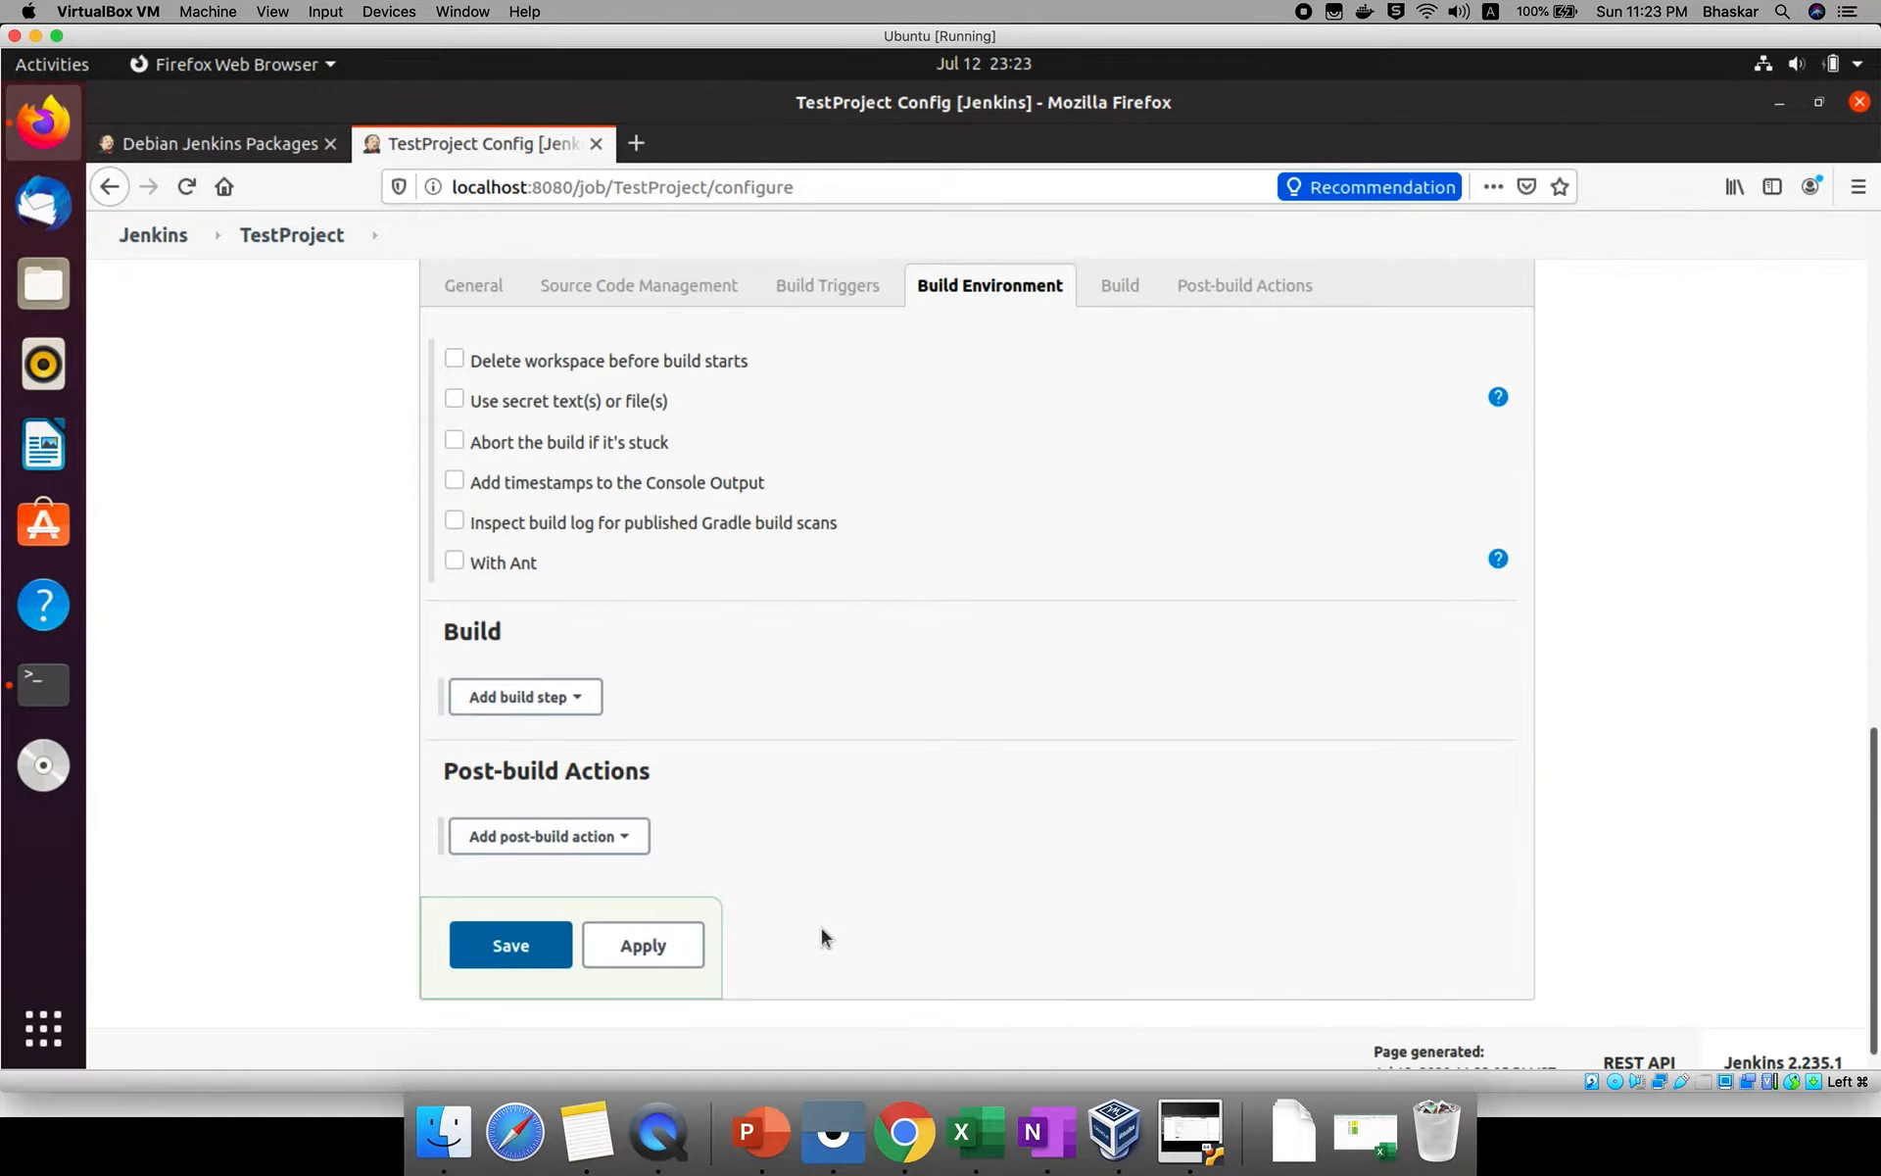
pyautogui.click(555, 675)
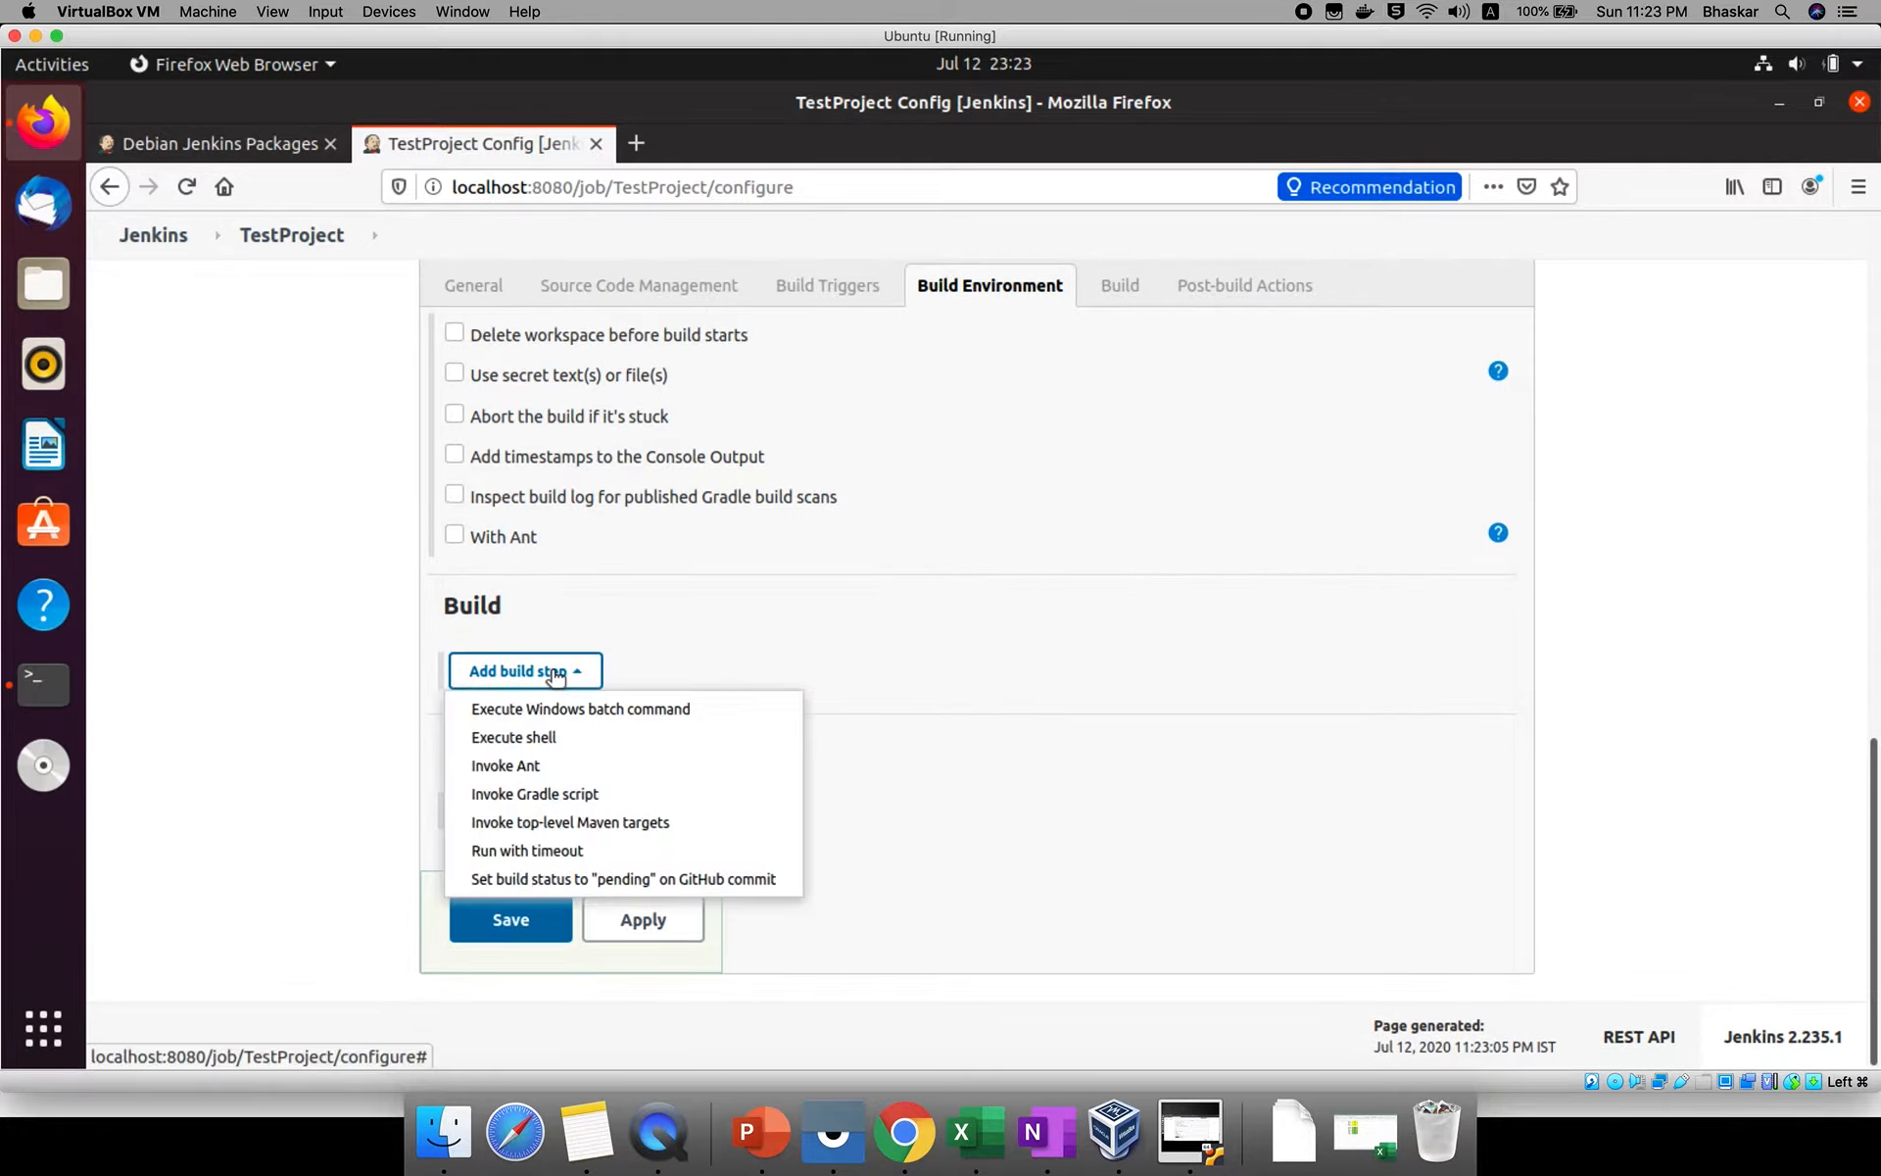
pyautogui.click(510, 739)
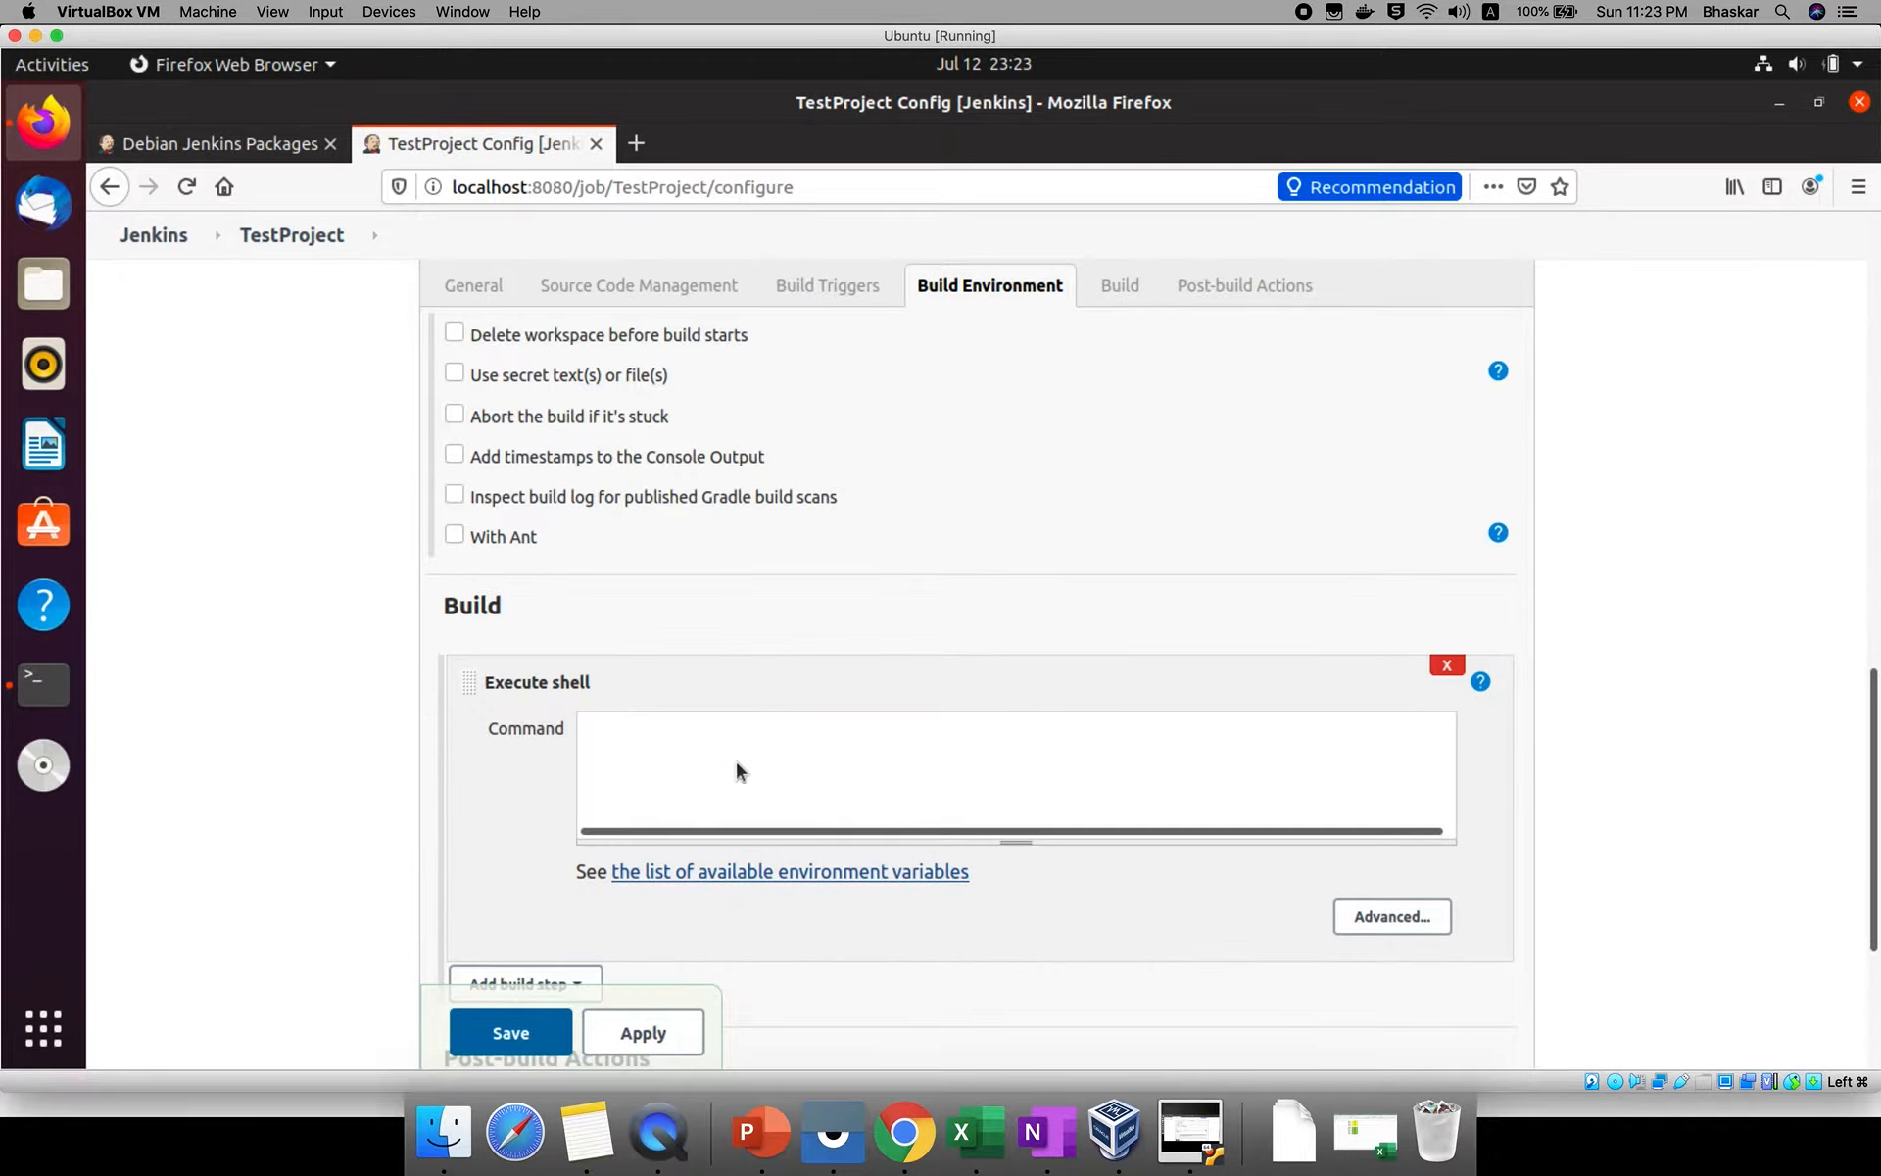
pyautogui.click(735, 760)
pyautogui.write('echhhho "')
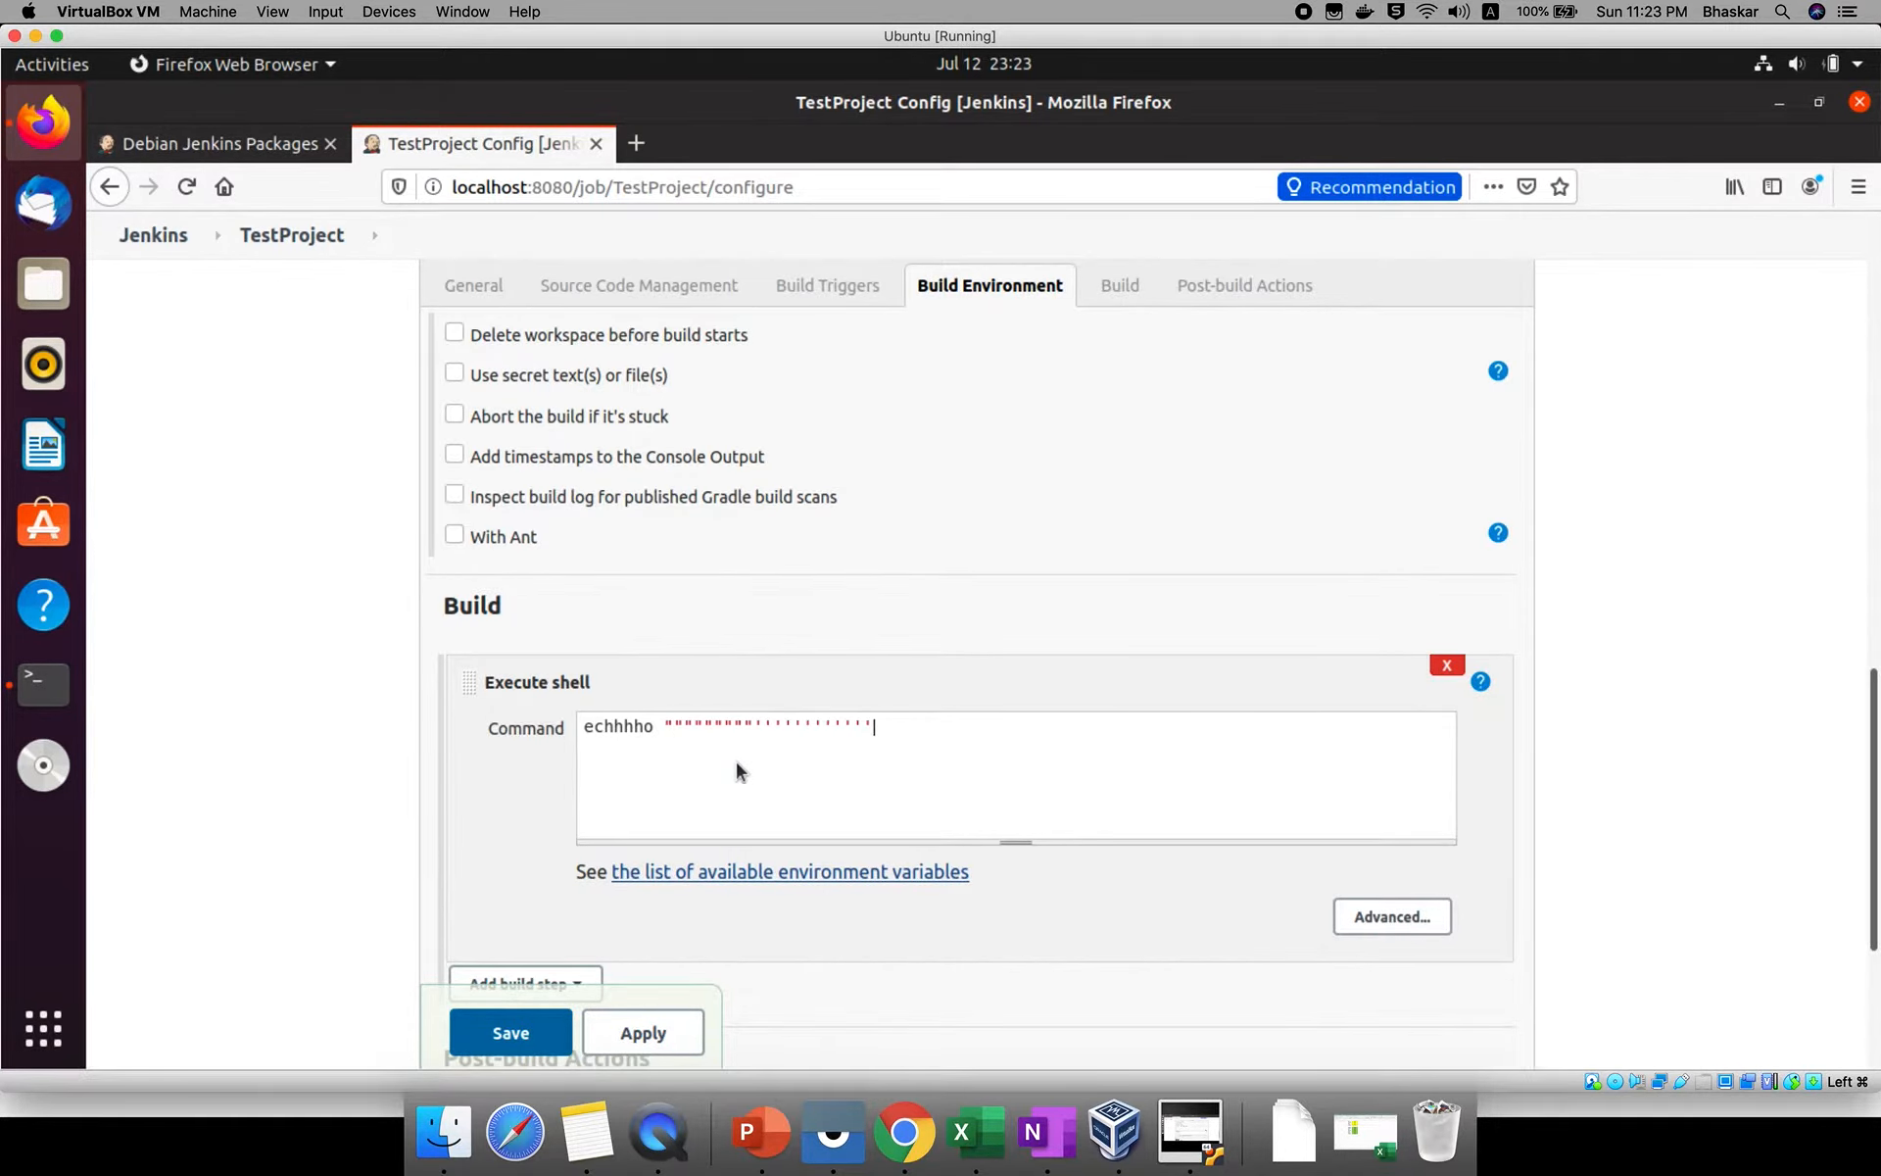
pyautogui.write('java')
pyautogui.press('BackSpace')
pyautogui.press('BackSpace')
pyautogui.press('BackSpace')
pyautogui.press('BackSpace')
pyautogui.press('BackSpace')
pyautogui.press('BackSpace')
pyautogui.press('BackSpace')
pyautogui.press('BackSpace')
pyautogui.press('BackSpace')
pyautogui.press('BackSpace')
pyautogui.press('BackSpace')
pyautogui.press('BackSpace')
pyautogui.press('BackSpace')
pyautogui.press('BackSpace')
pyautogui.press('BackSpace')
pyautogui.press('BackSpace')
pyautogui.press('BackSpace')
pyautogui.press('BackSpace')
pyautogui.press('BackSpace')
pyautogui.press('BackSpace')
pyautogui.press('BackSpace')
pyautogui.write('echo "java expreess')
pyautogui.hotkey('ctrl', 'a')
pyautogui.write('"')
pyautogui.press('alt')
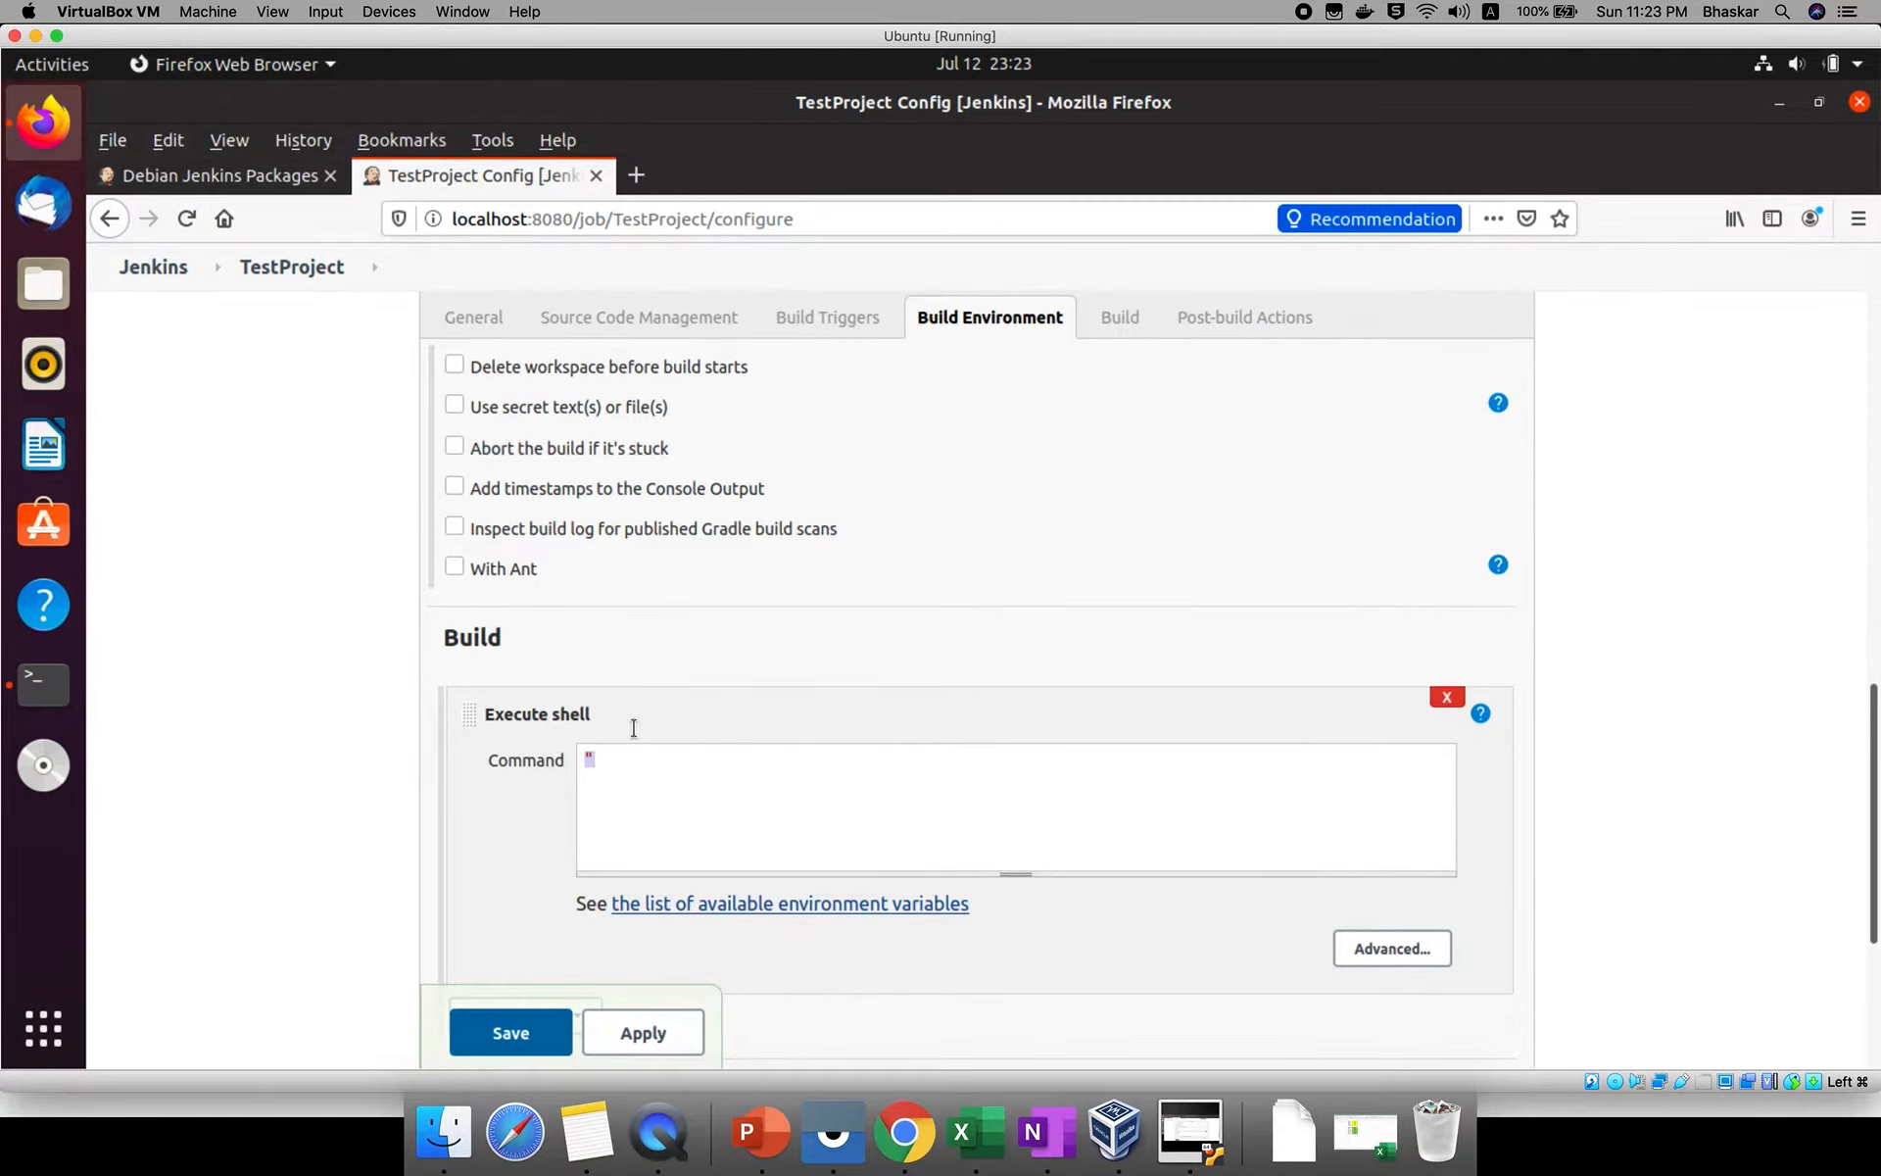
pyautogui.hotkey('ctrl', 'a')
# Set the shell build step's command to echo "welcome to jenkins" and save the project configuration.
pyautogui.scroll(-2, 685, 823)
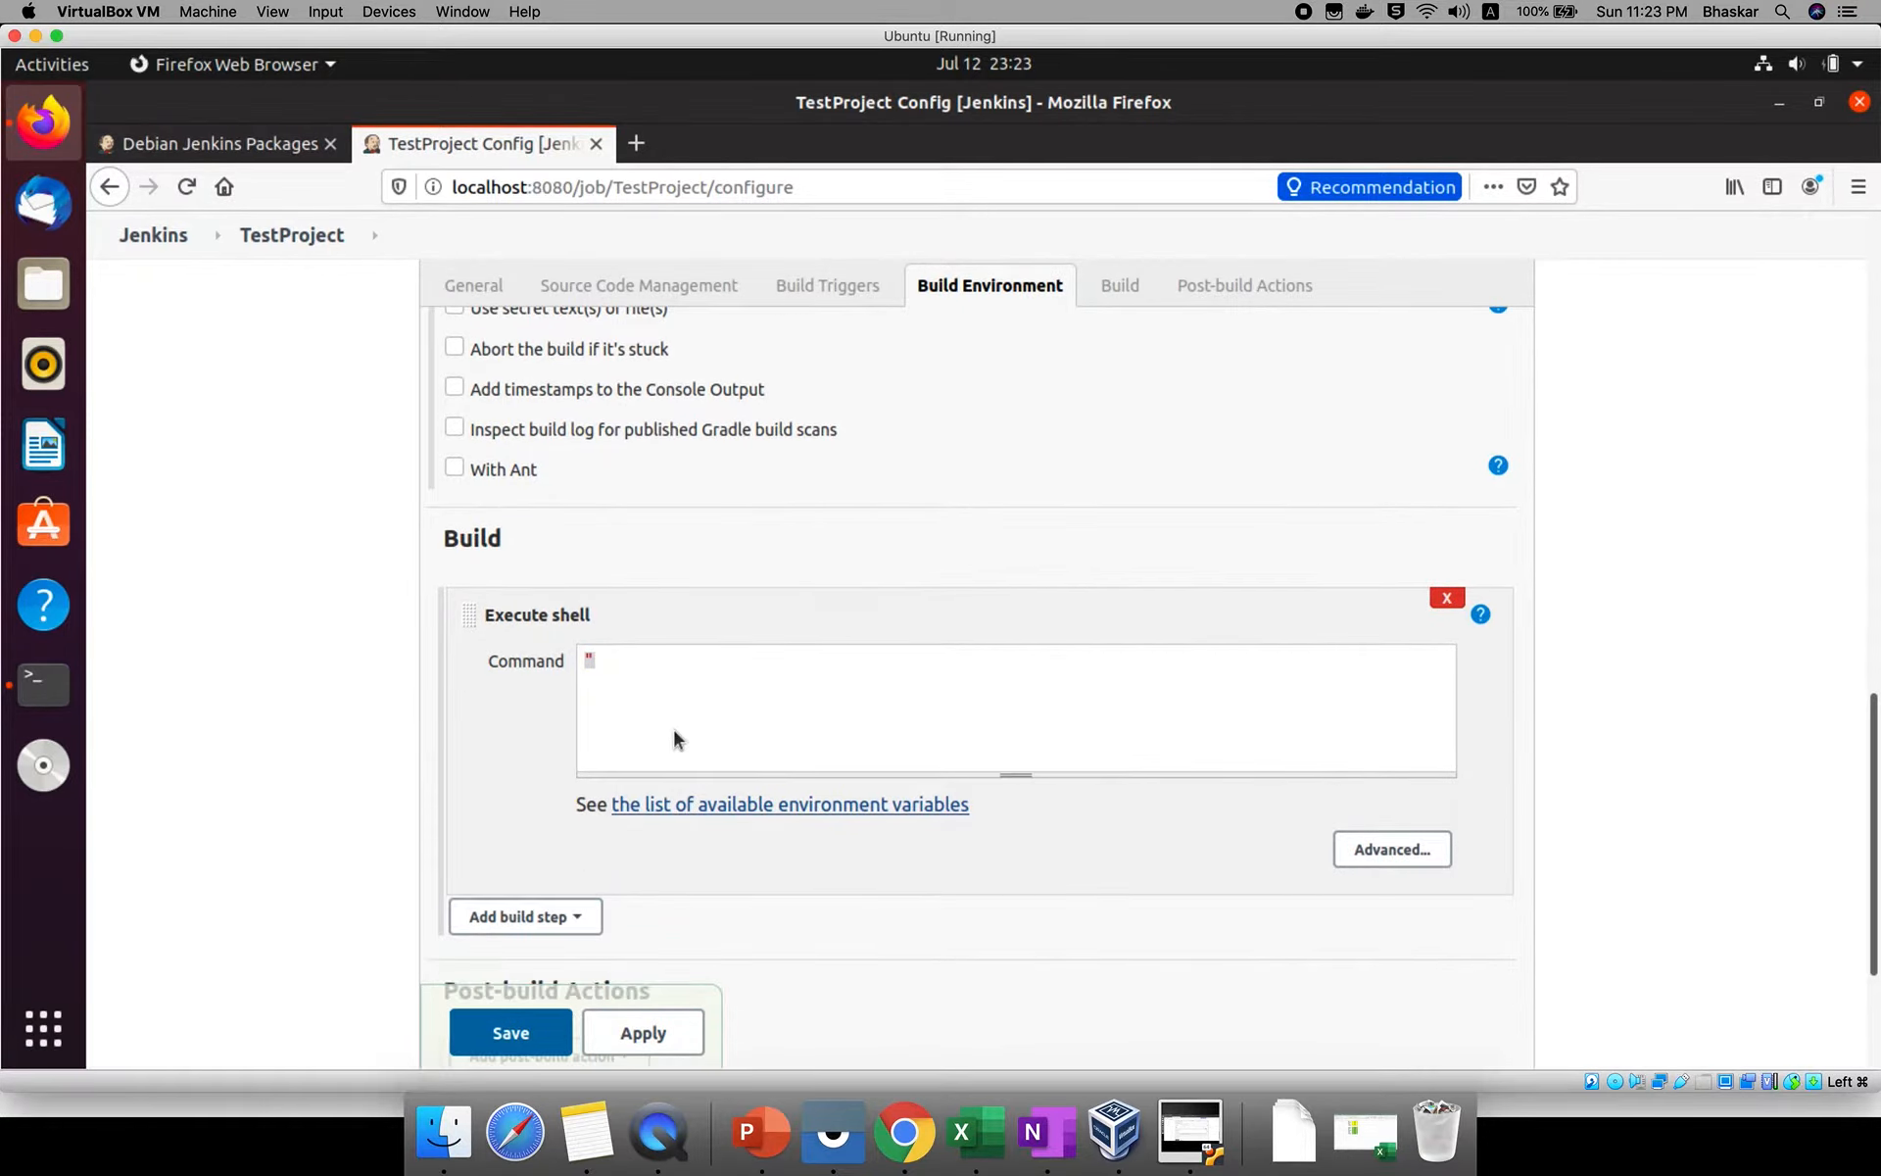
pyautogui.click(674, 731)
pyautogui.press('BackSpace')
pyautogui.write('echo "welcome to jenkins"')
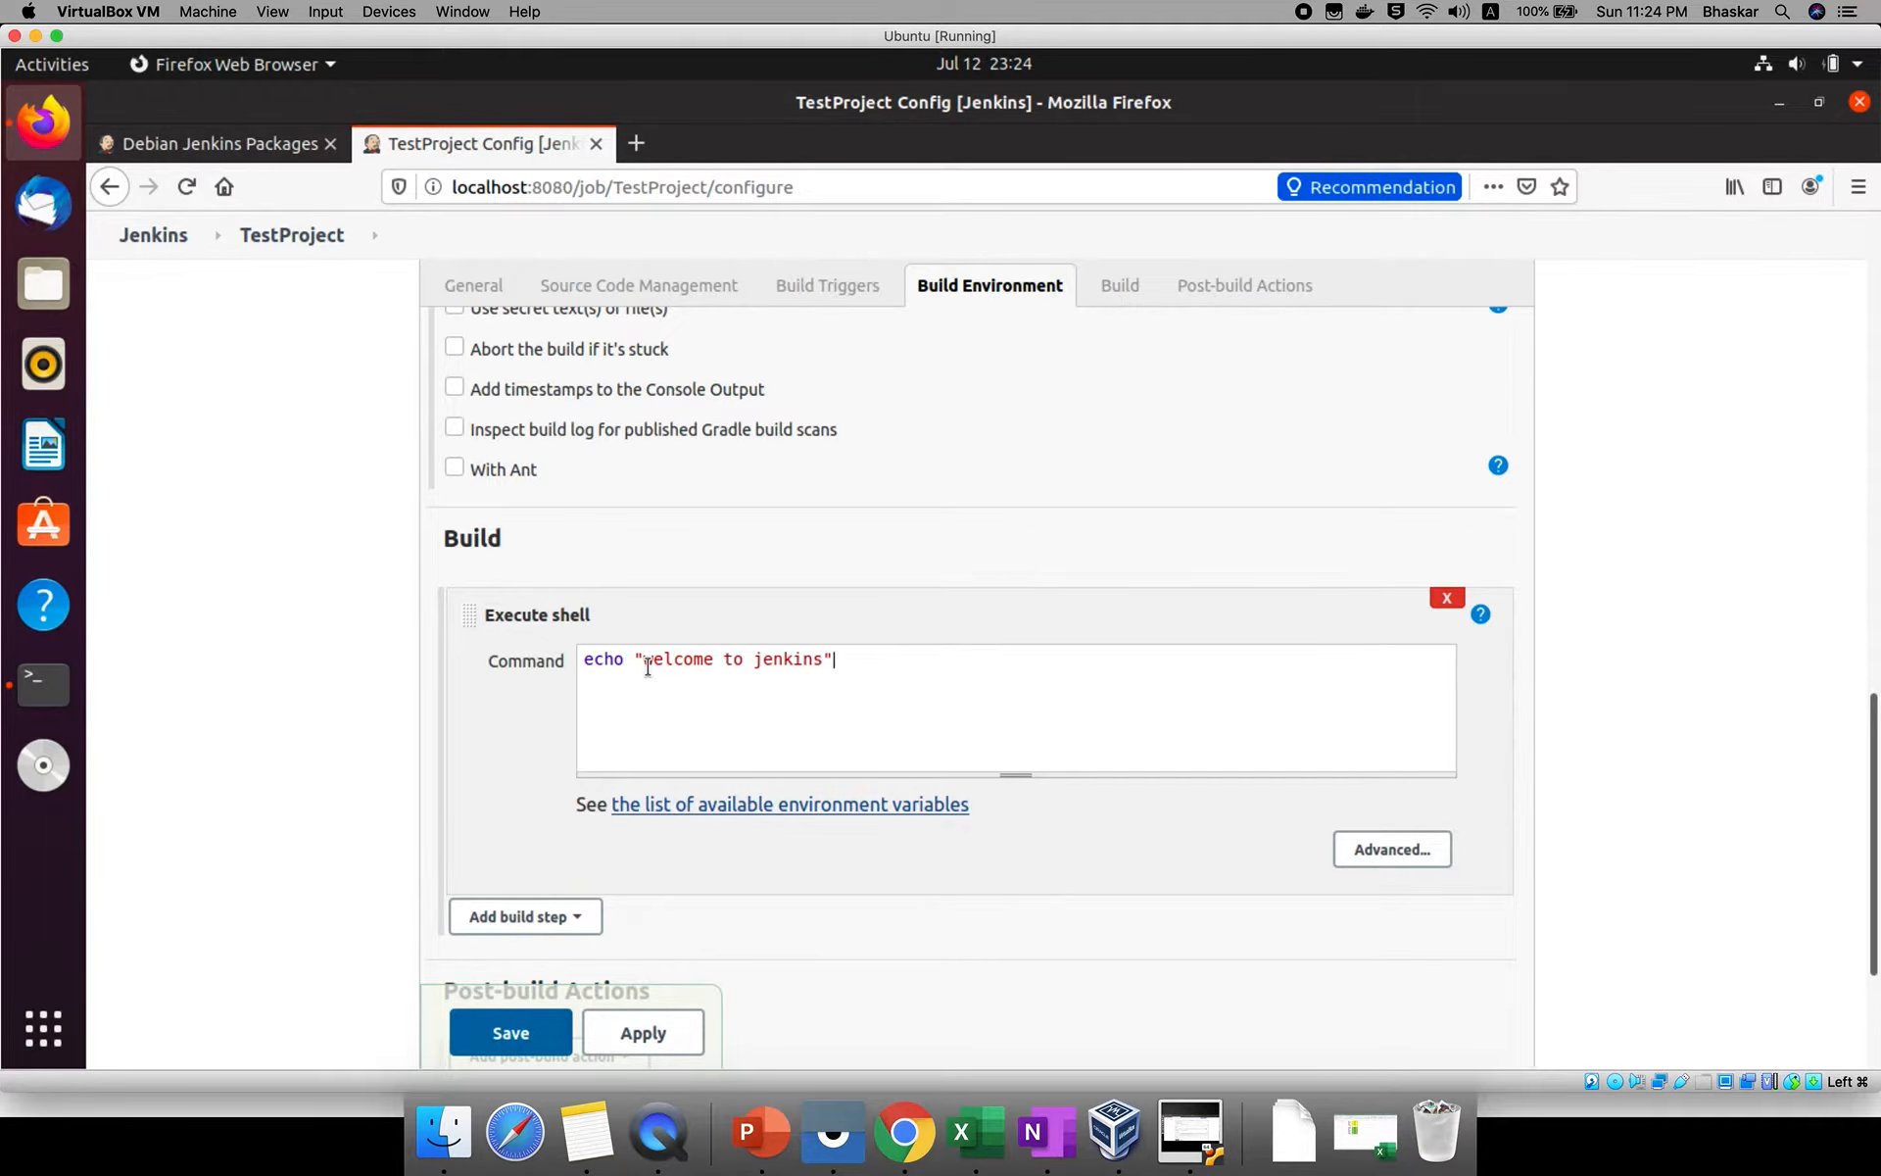
pyautogui.click(525, 1039)
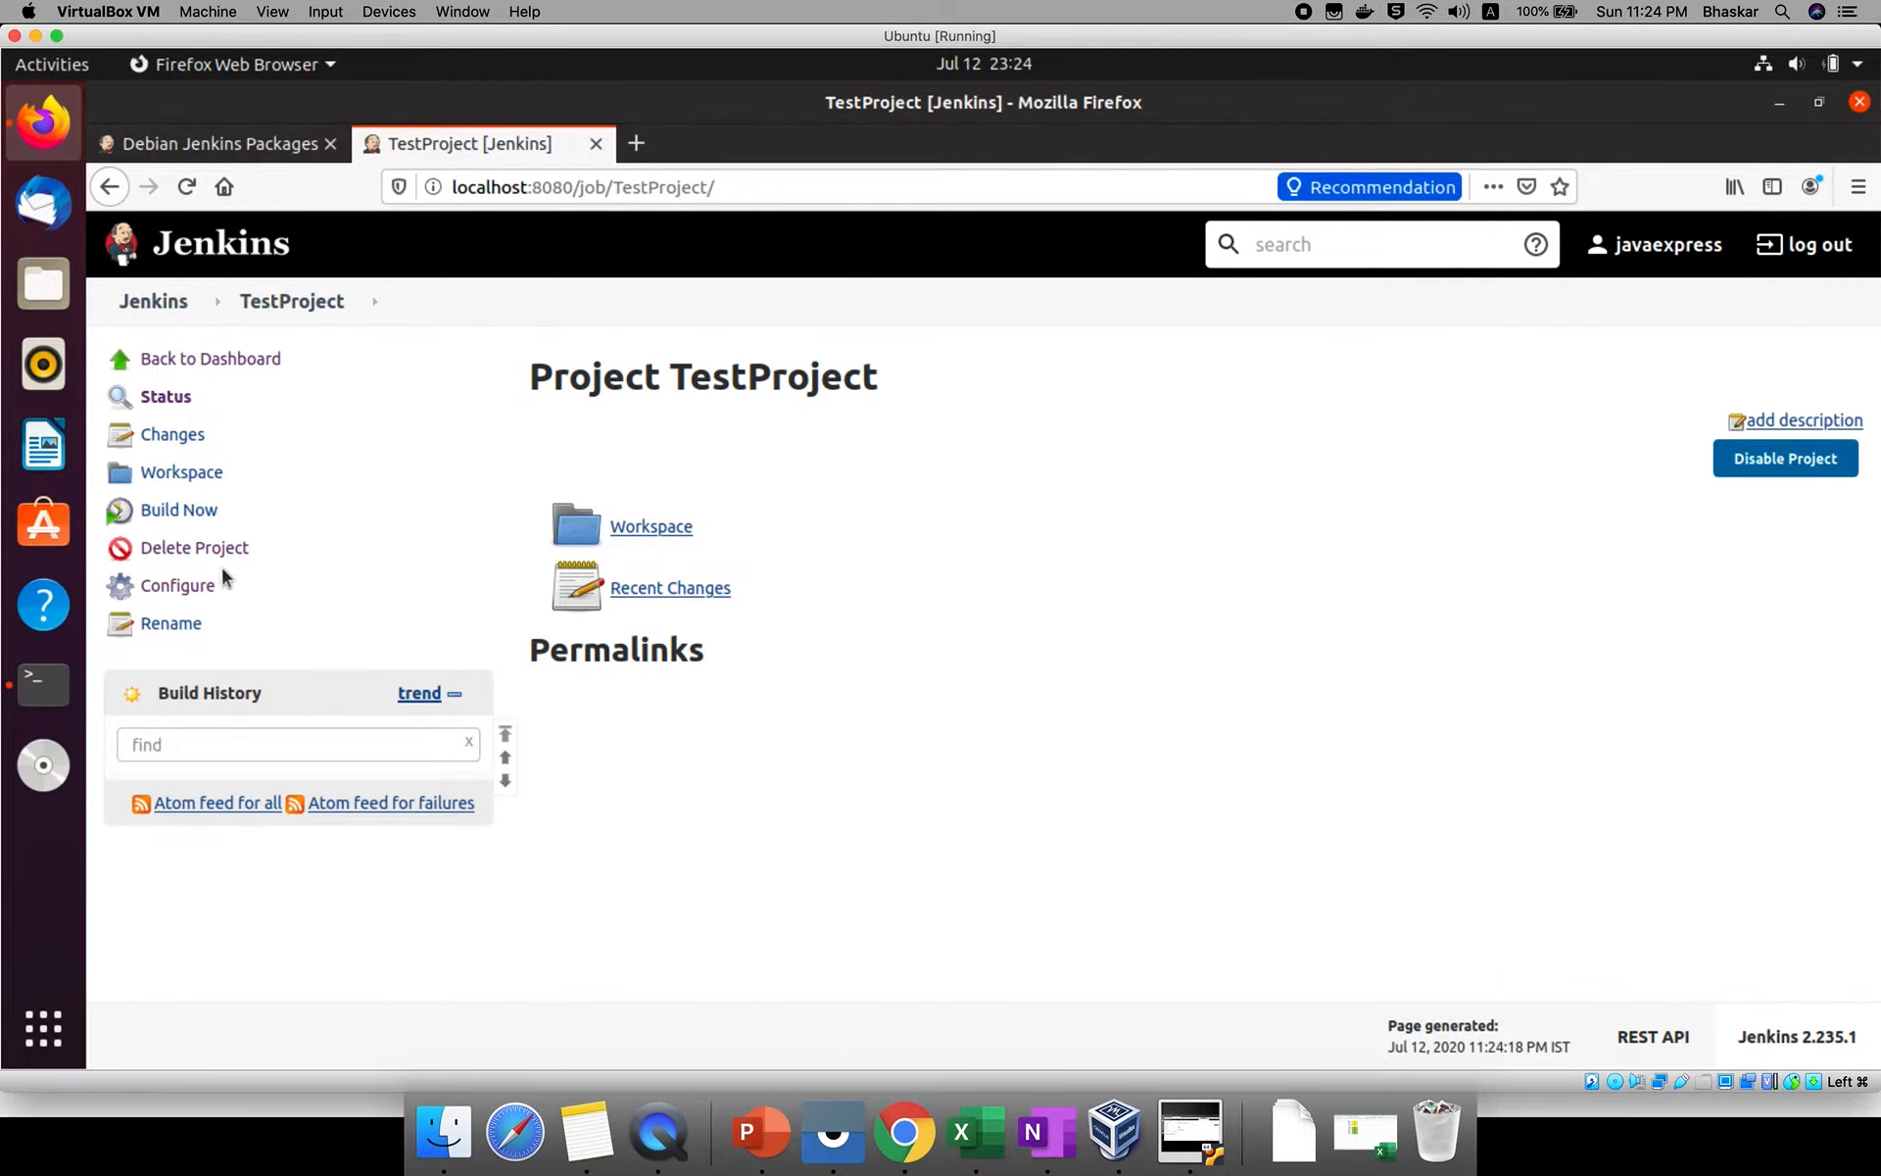
# Run a build of TestProject and check the echoed text in the console output of build #1.
pyautogui.click(187, 511)
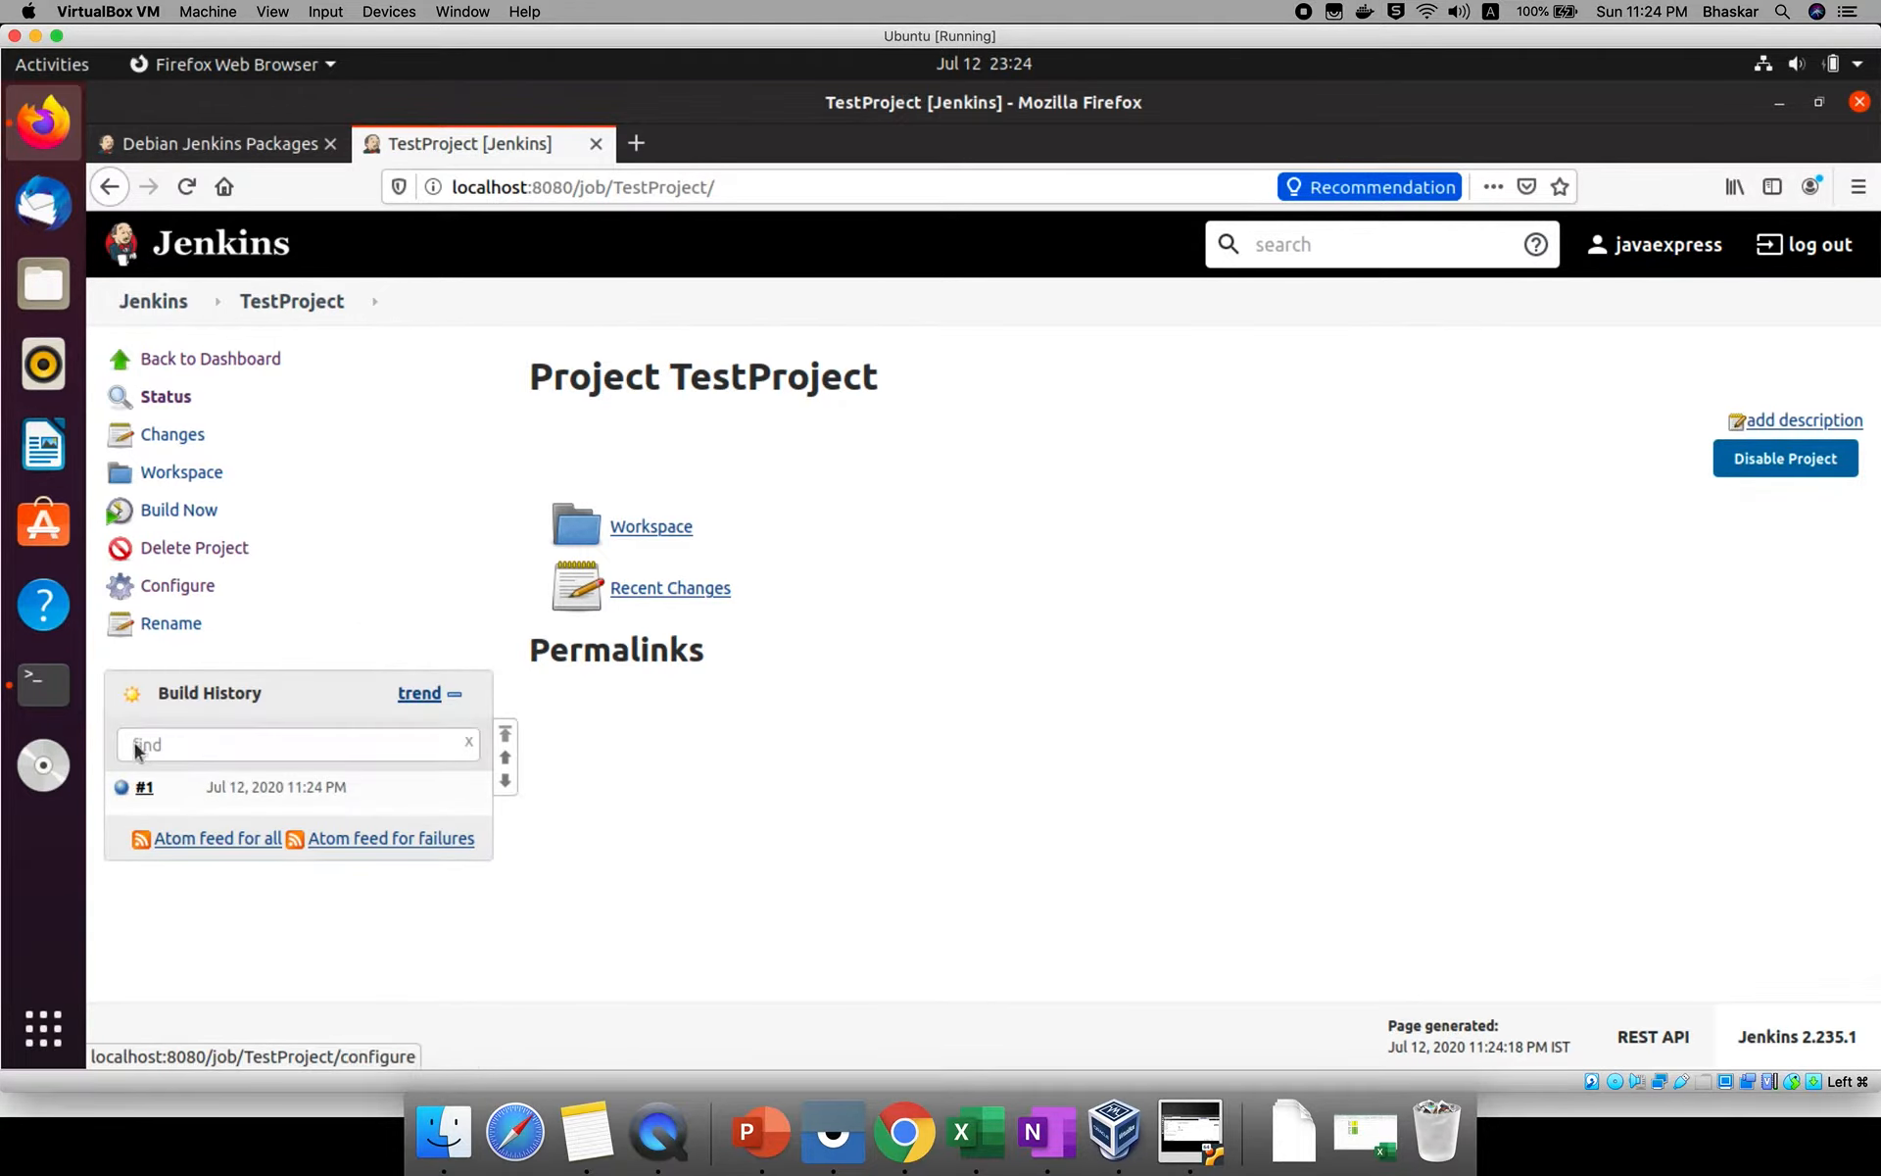
pyautogui.click(142, 790)
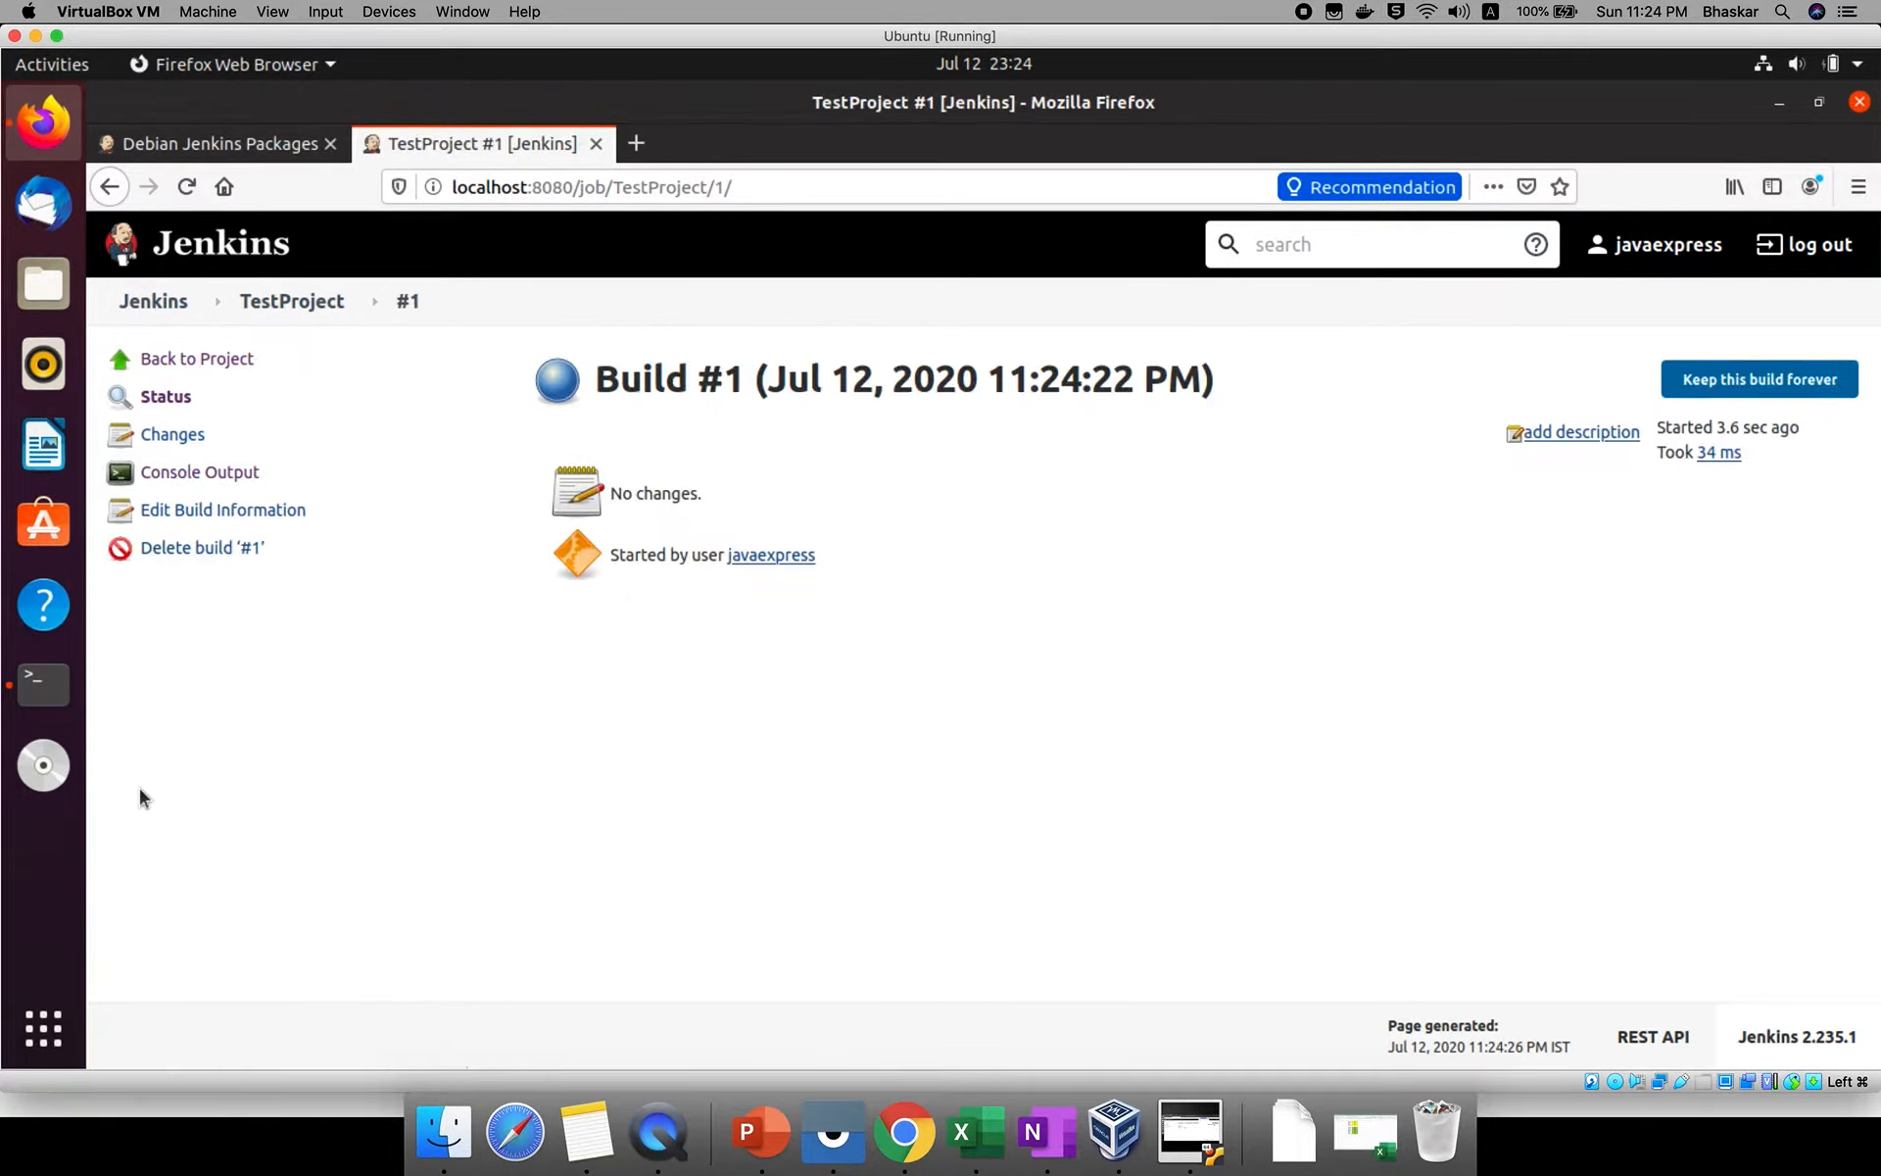
pyautogui.click(196, 474)
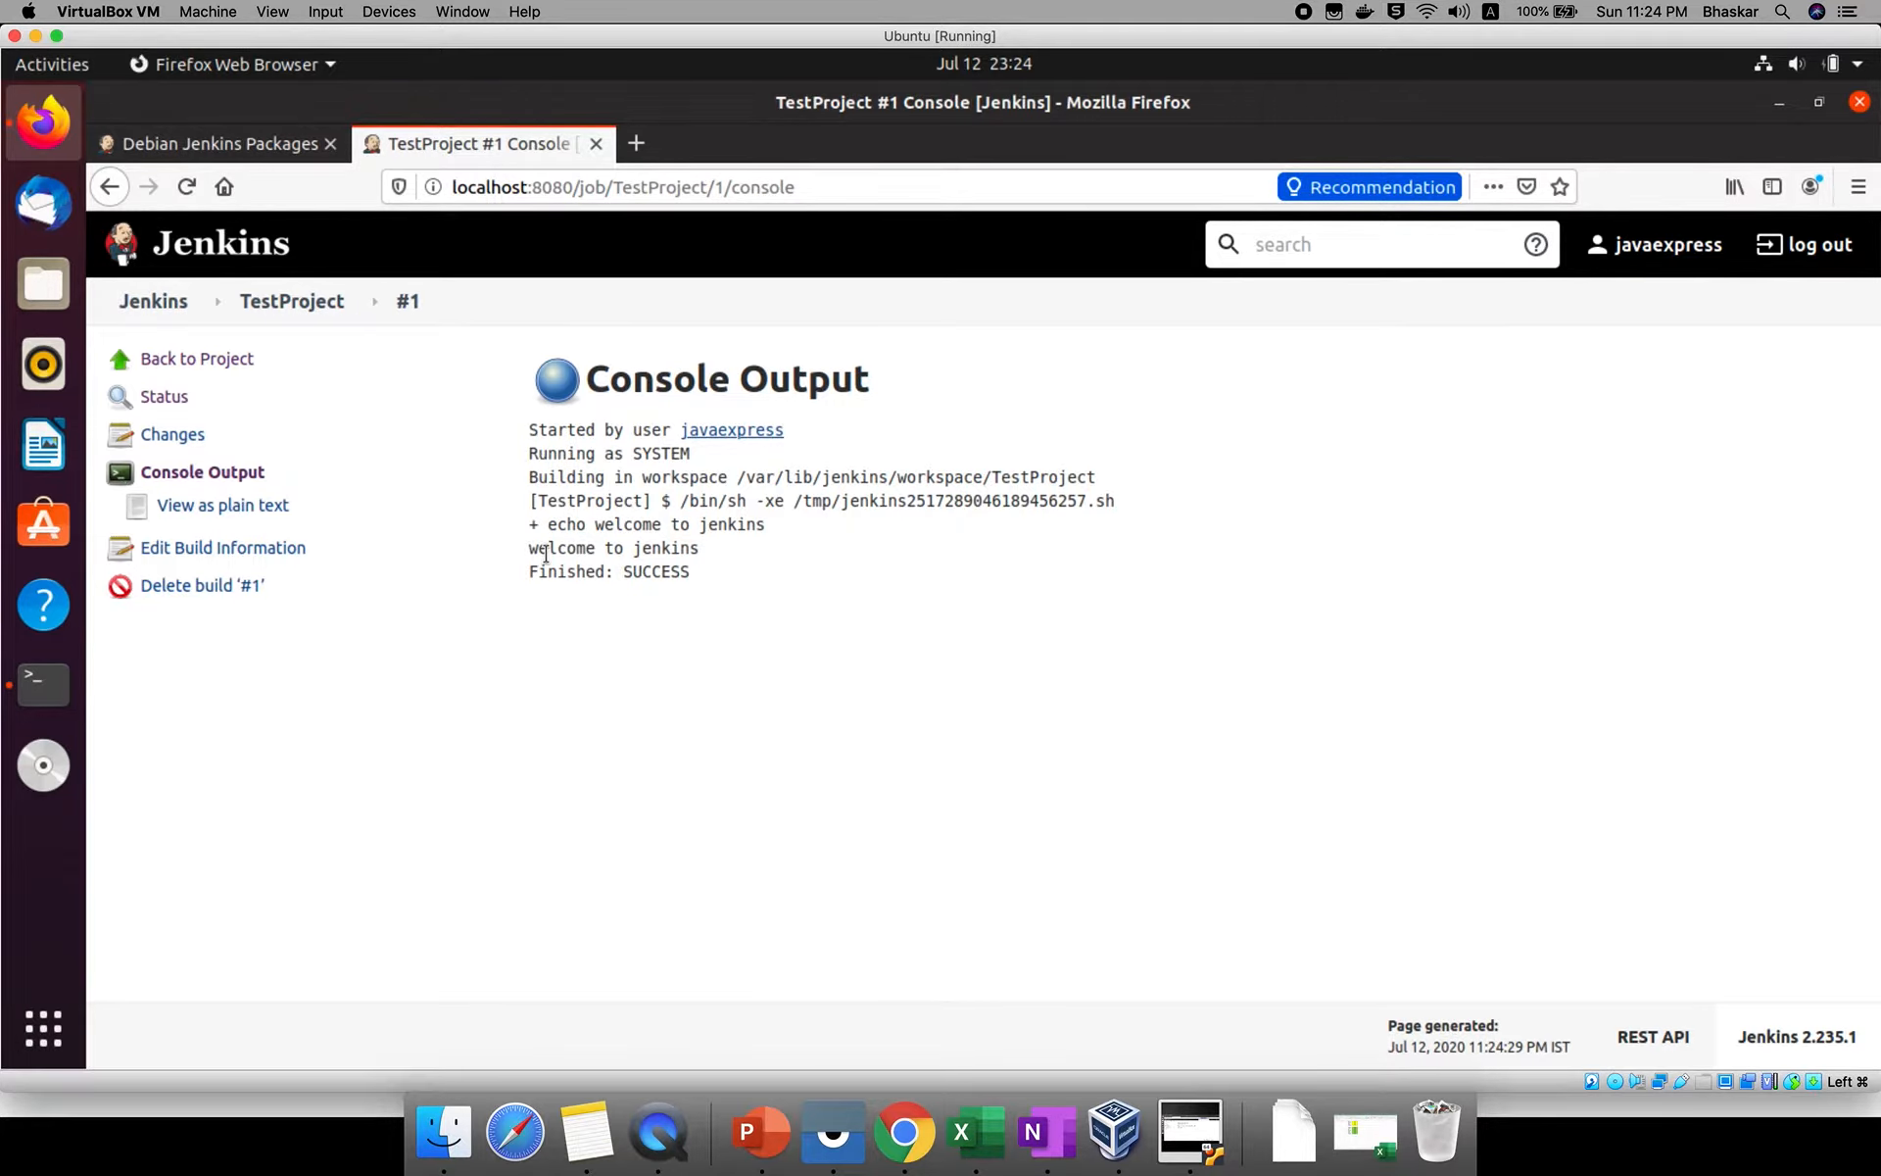
pyautogui.tripleClick(546, 553)
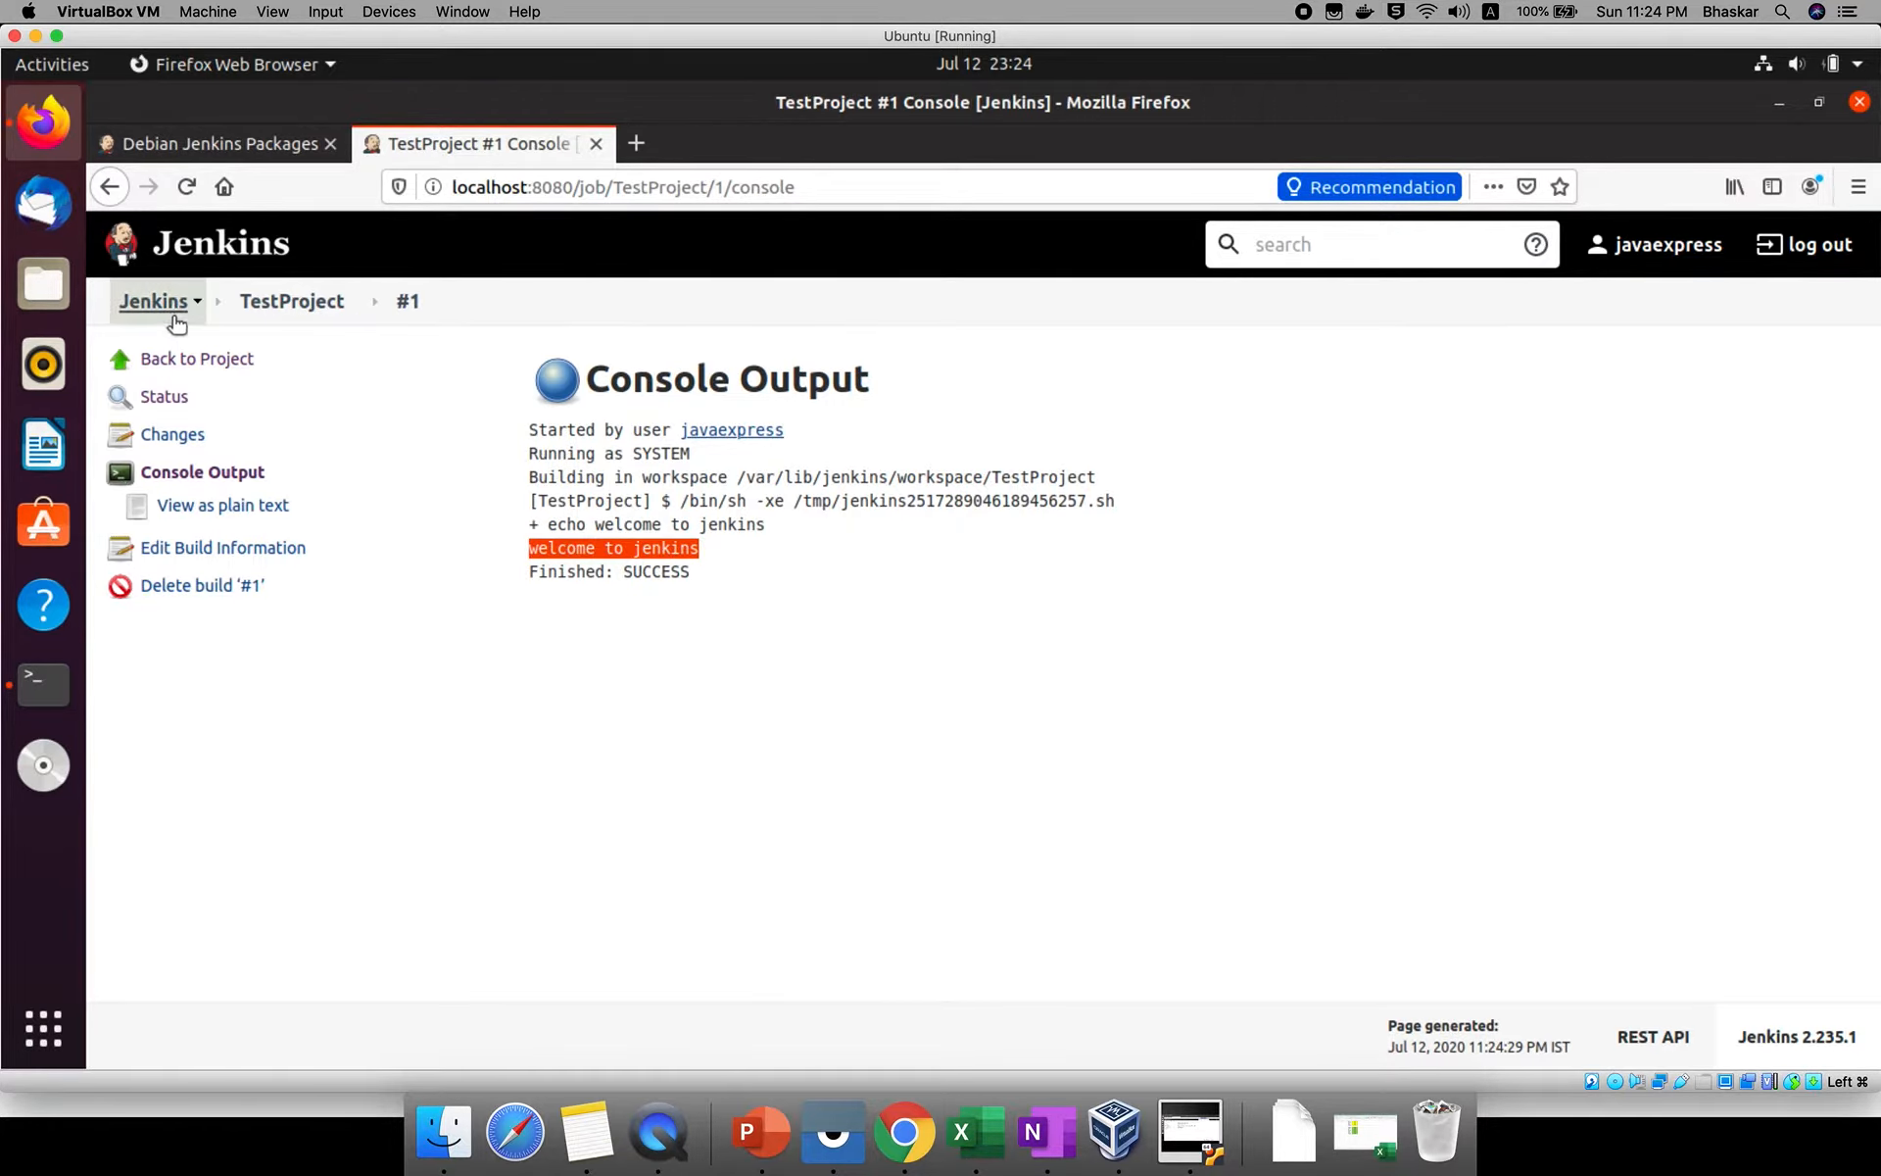
# Open Configure System in the Jenkins management area and copy the home directory path.
pyautogui.click(176, 315)
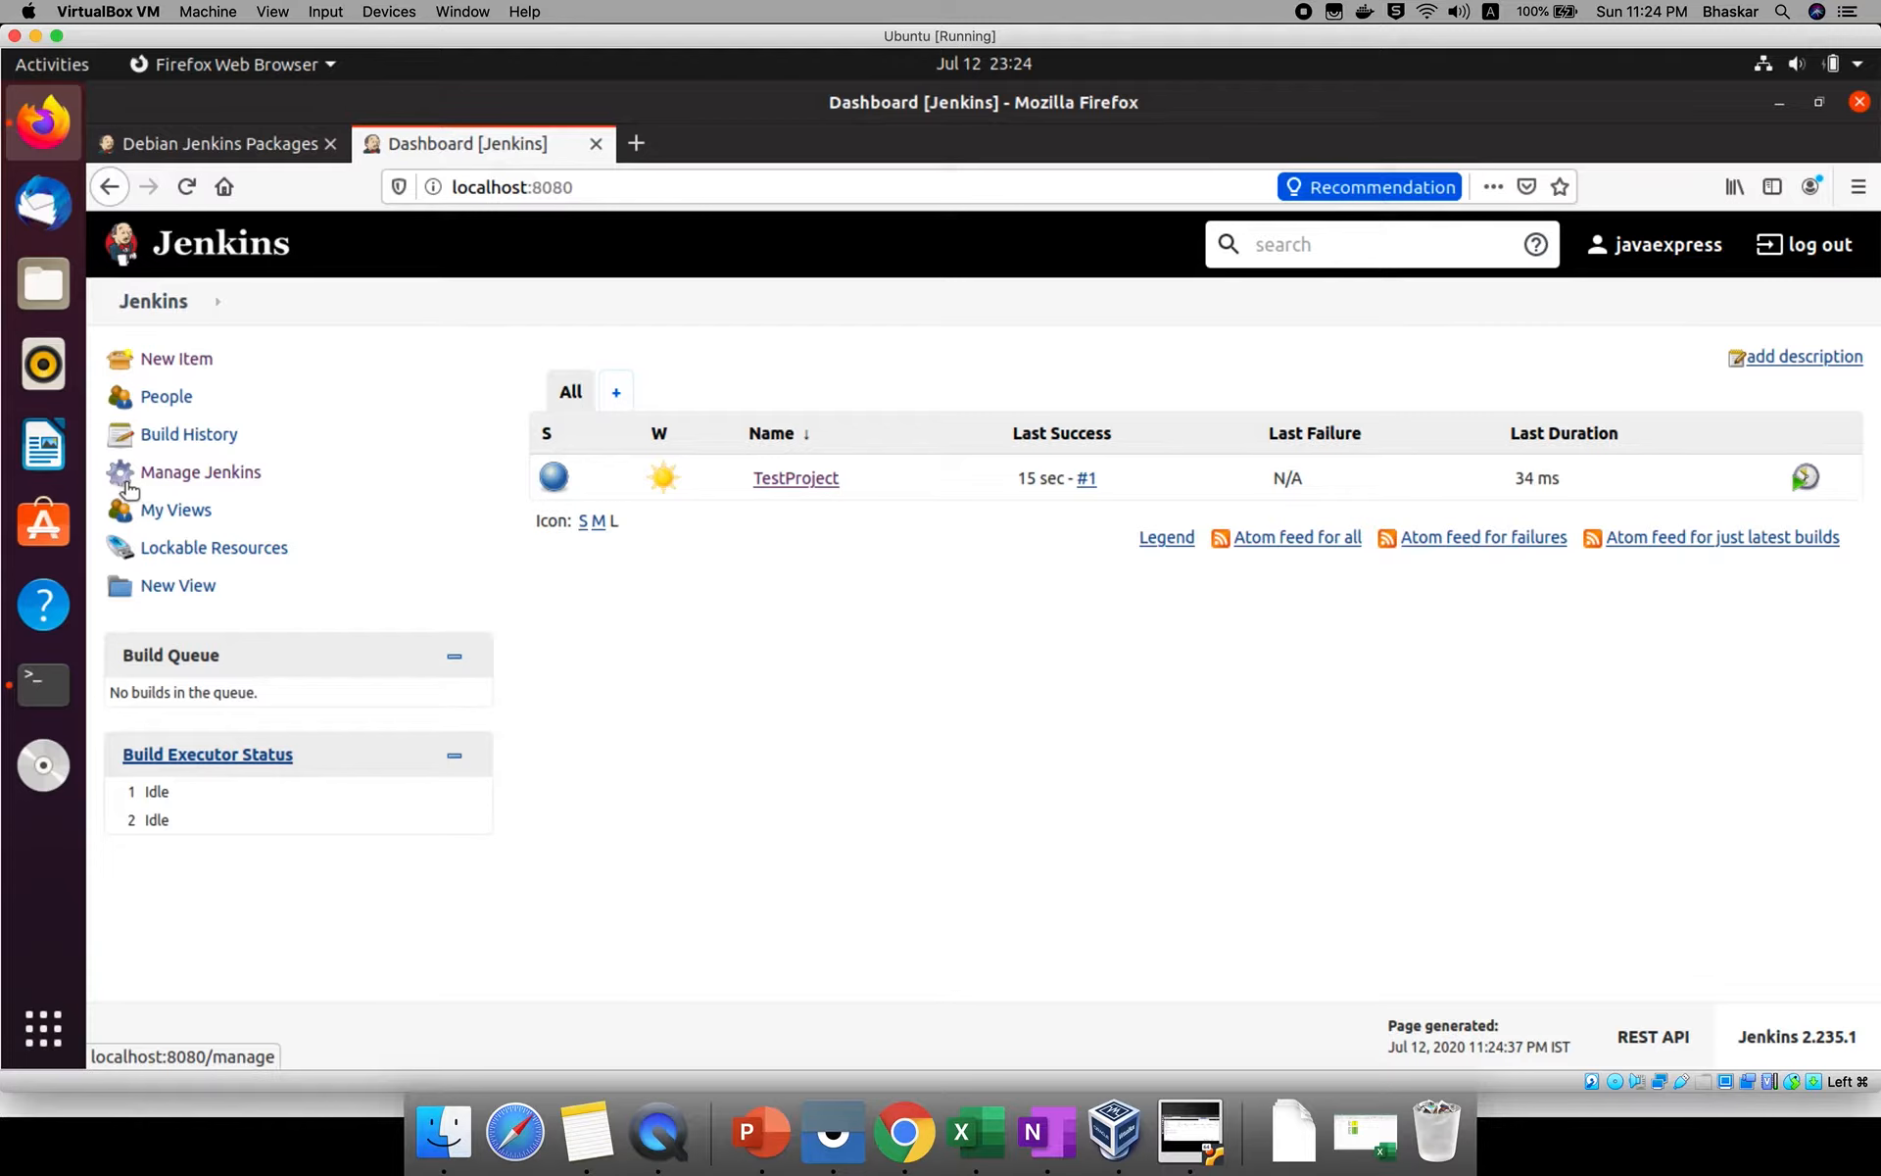
pyautogui.click(191, 480)
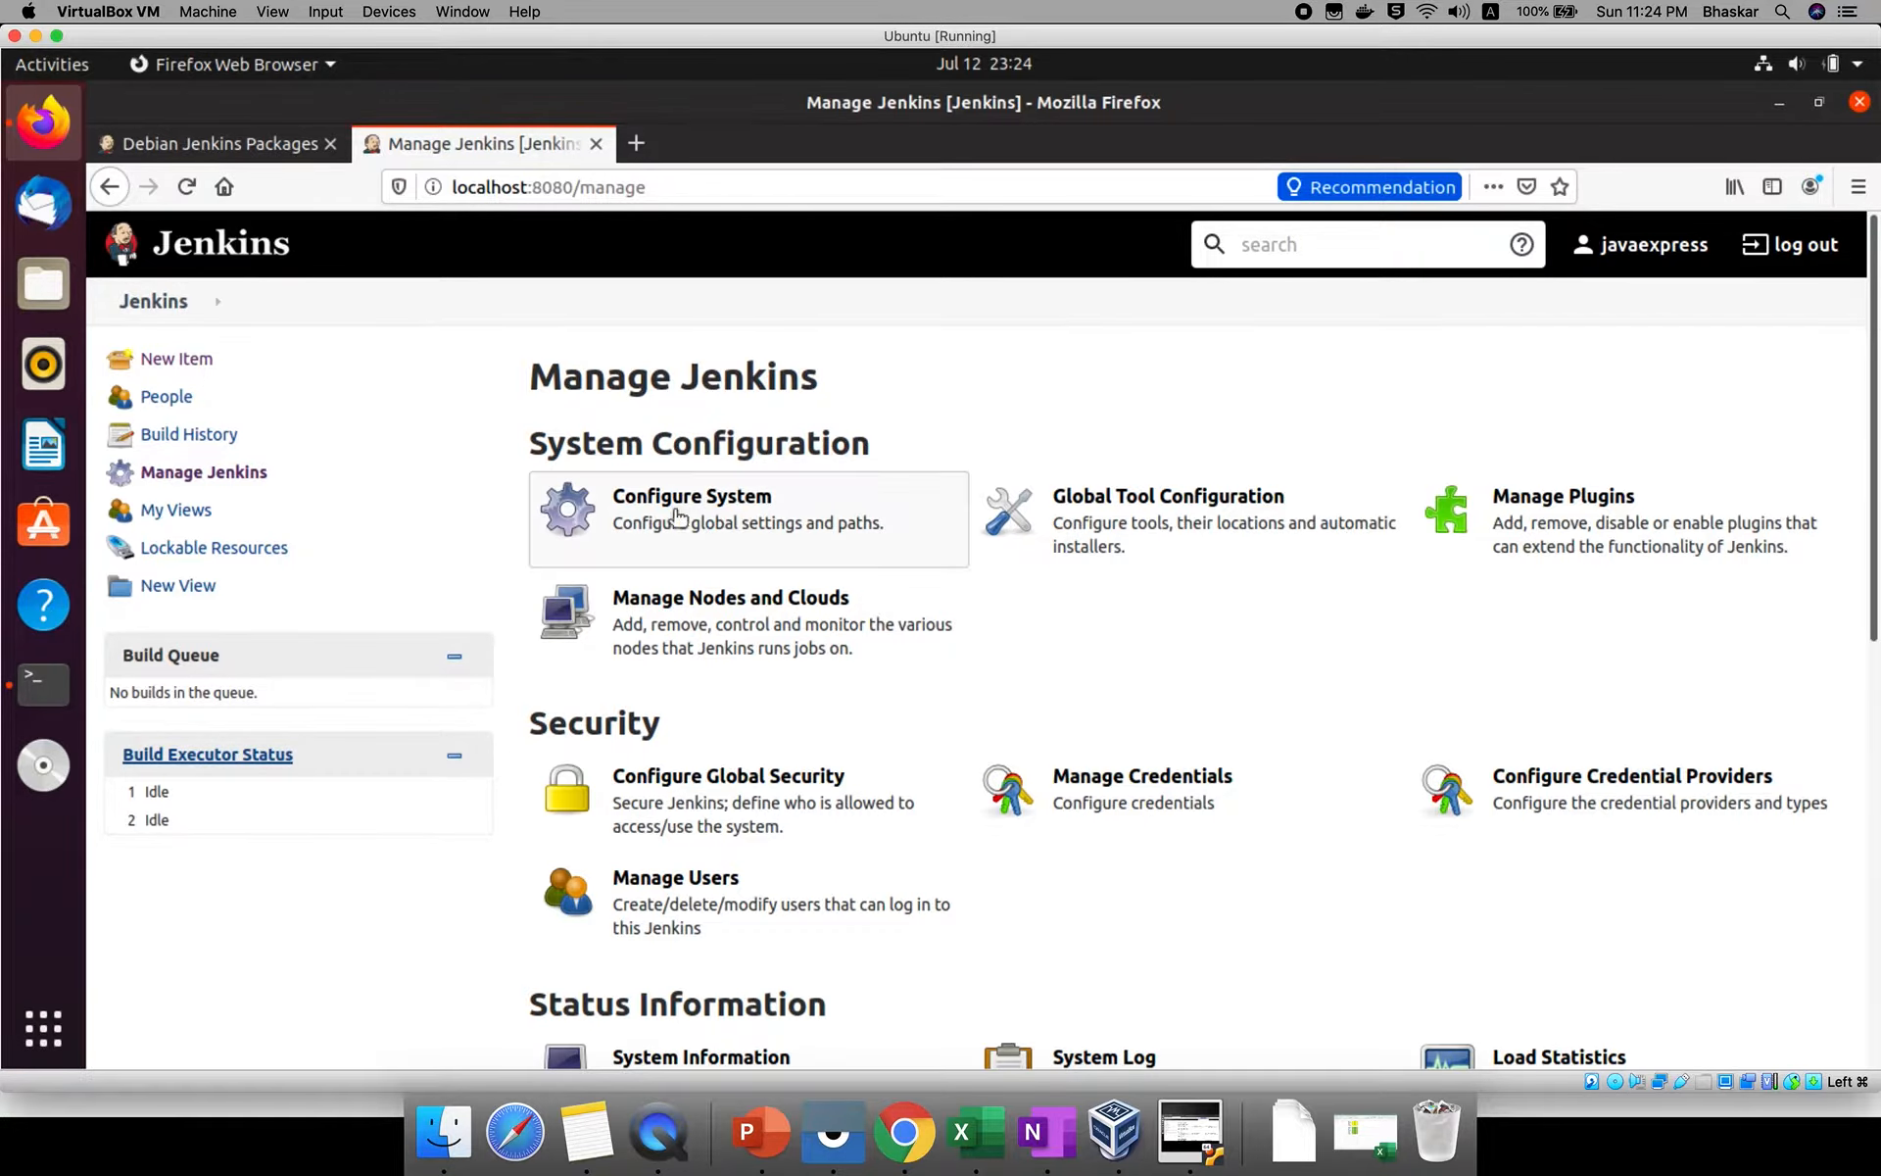
pyautogui.click(725, 516)
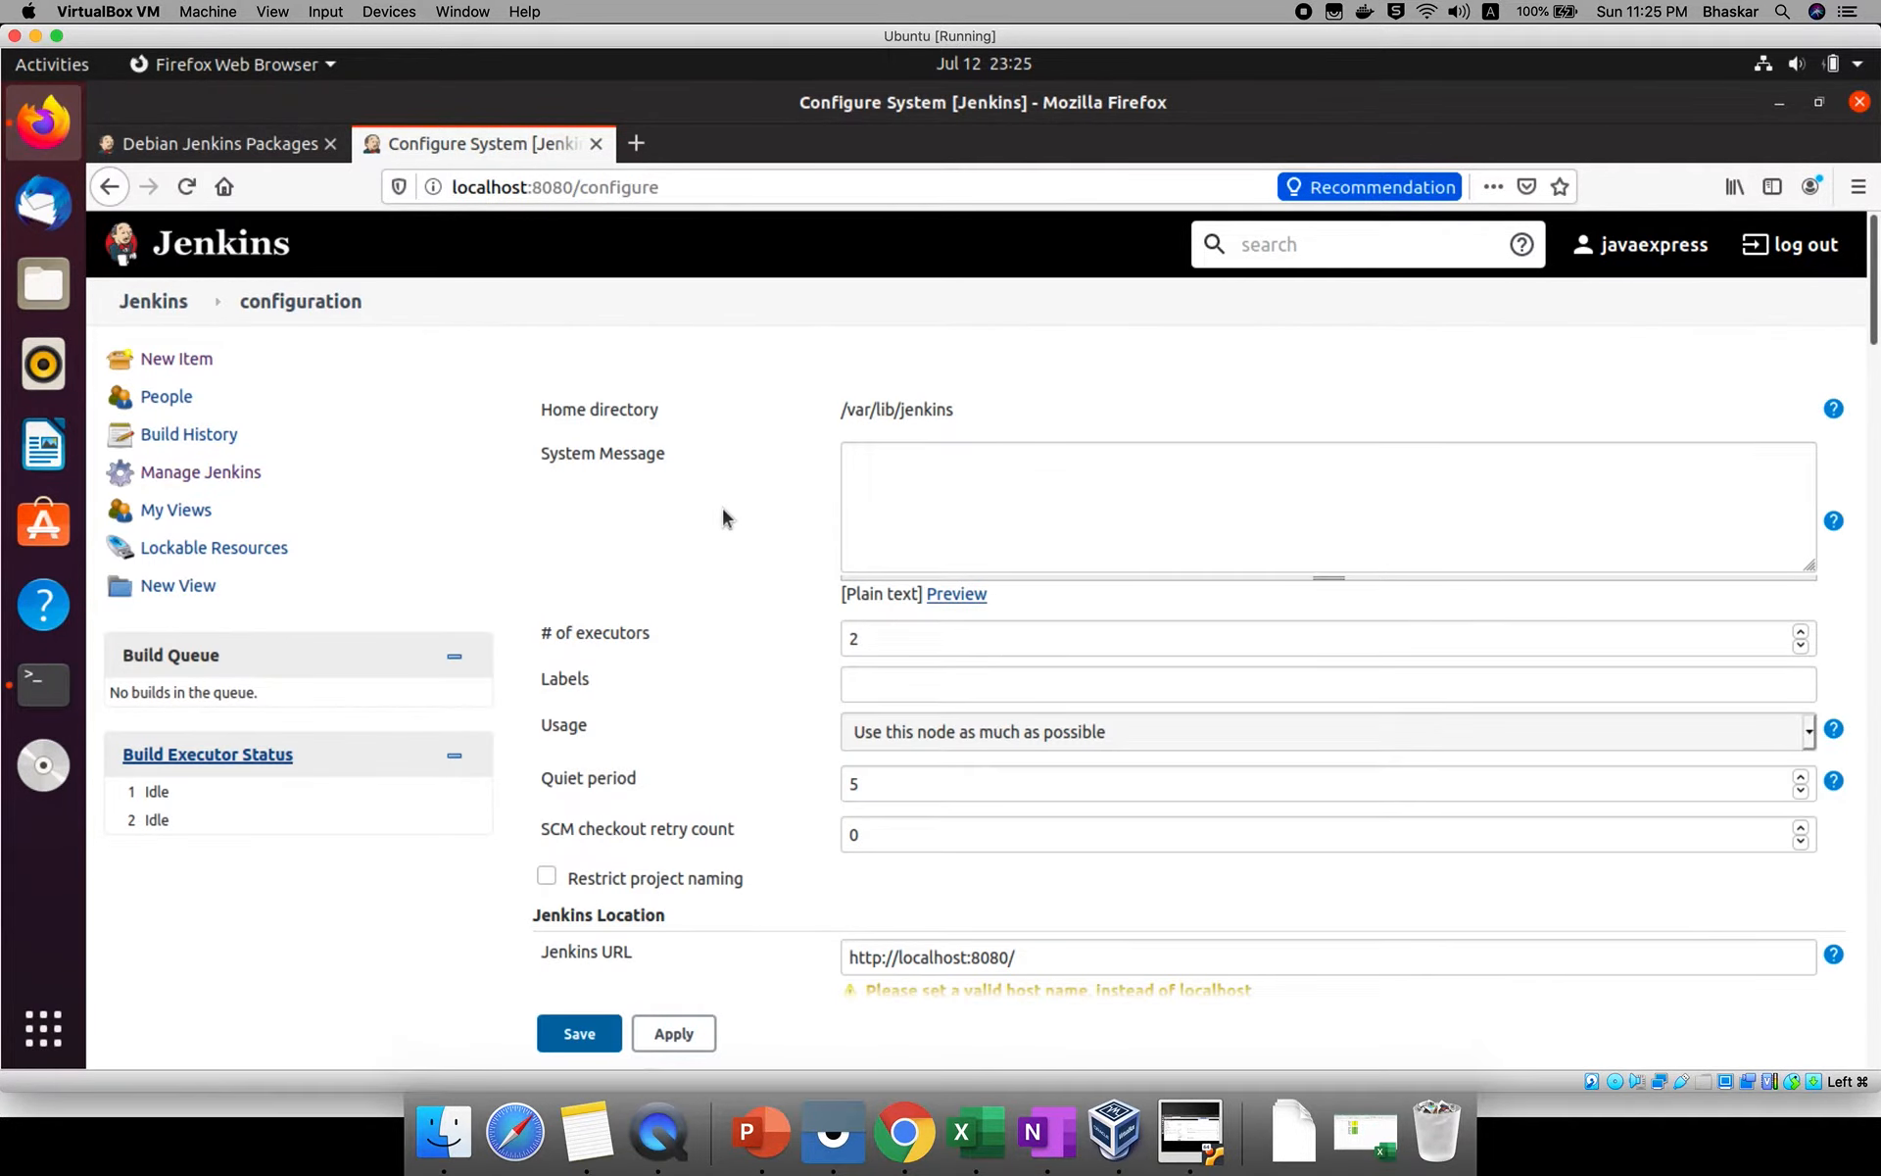
pyautogui.tripleClick(581, 410)
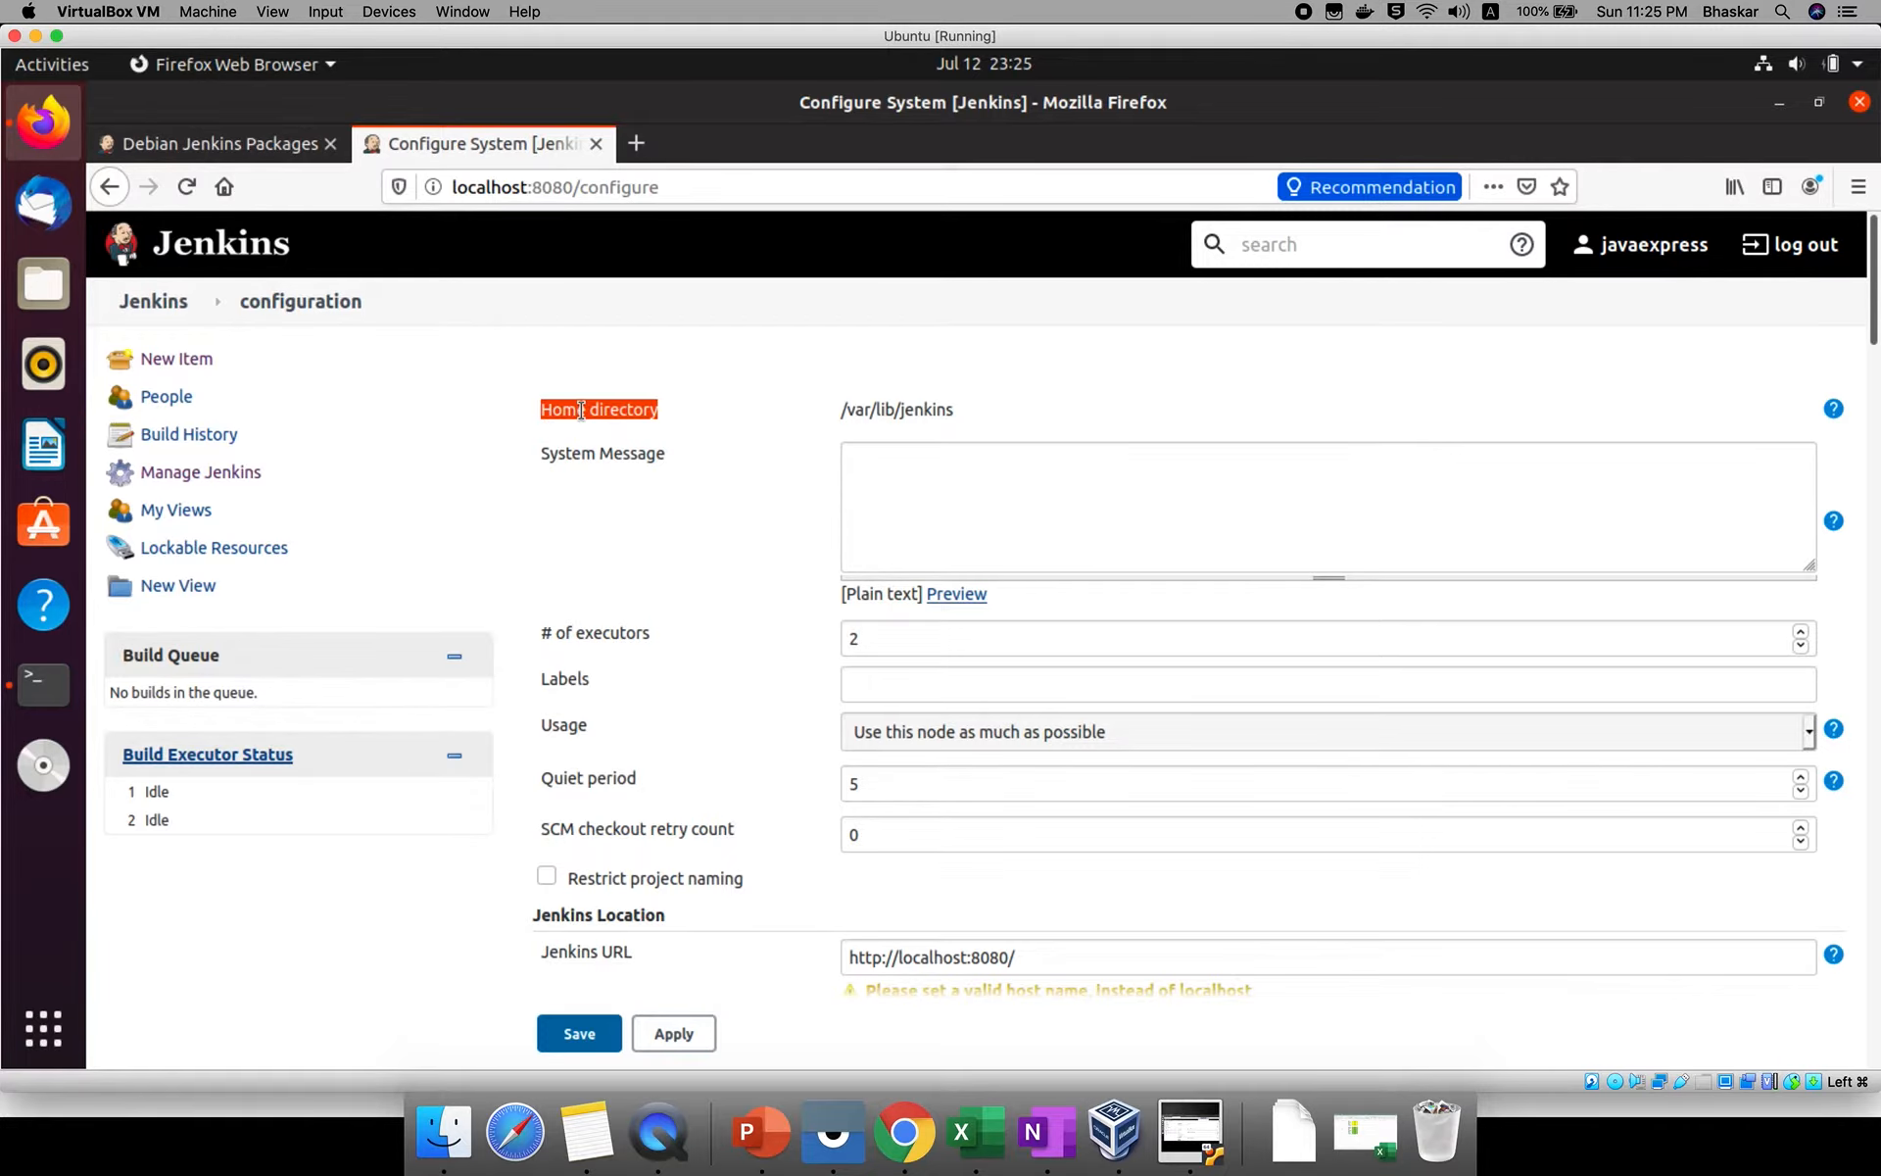
pyautogui.tripleClick(900, 410)
pyautogui.rightClick(899, 410)
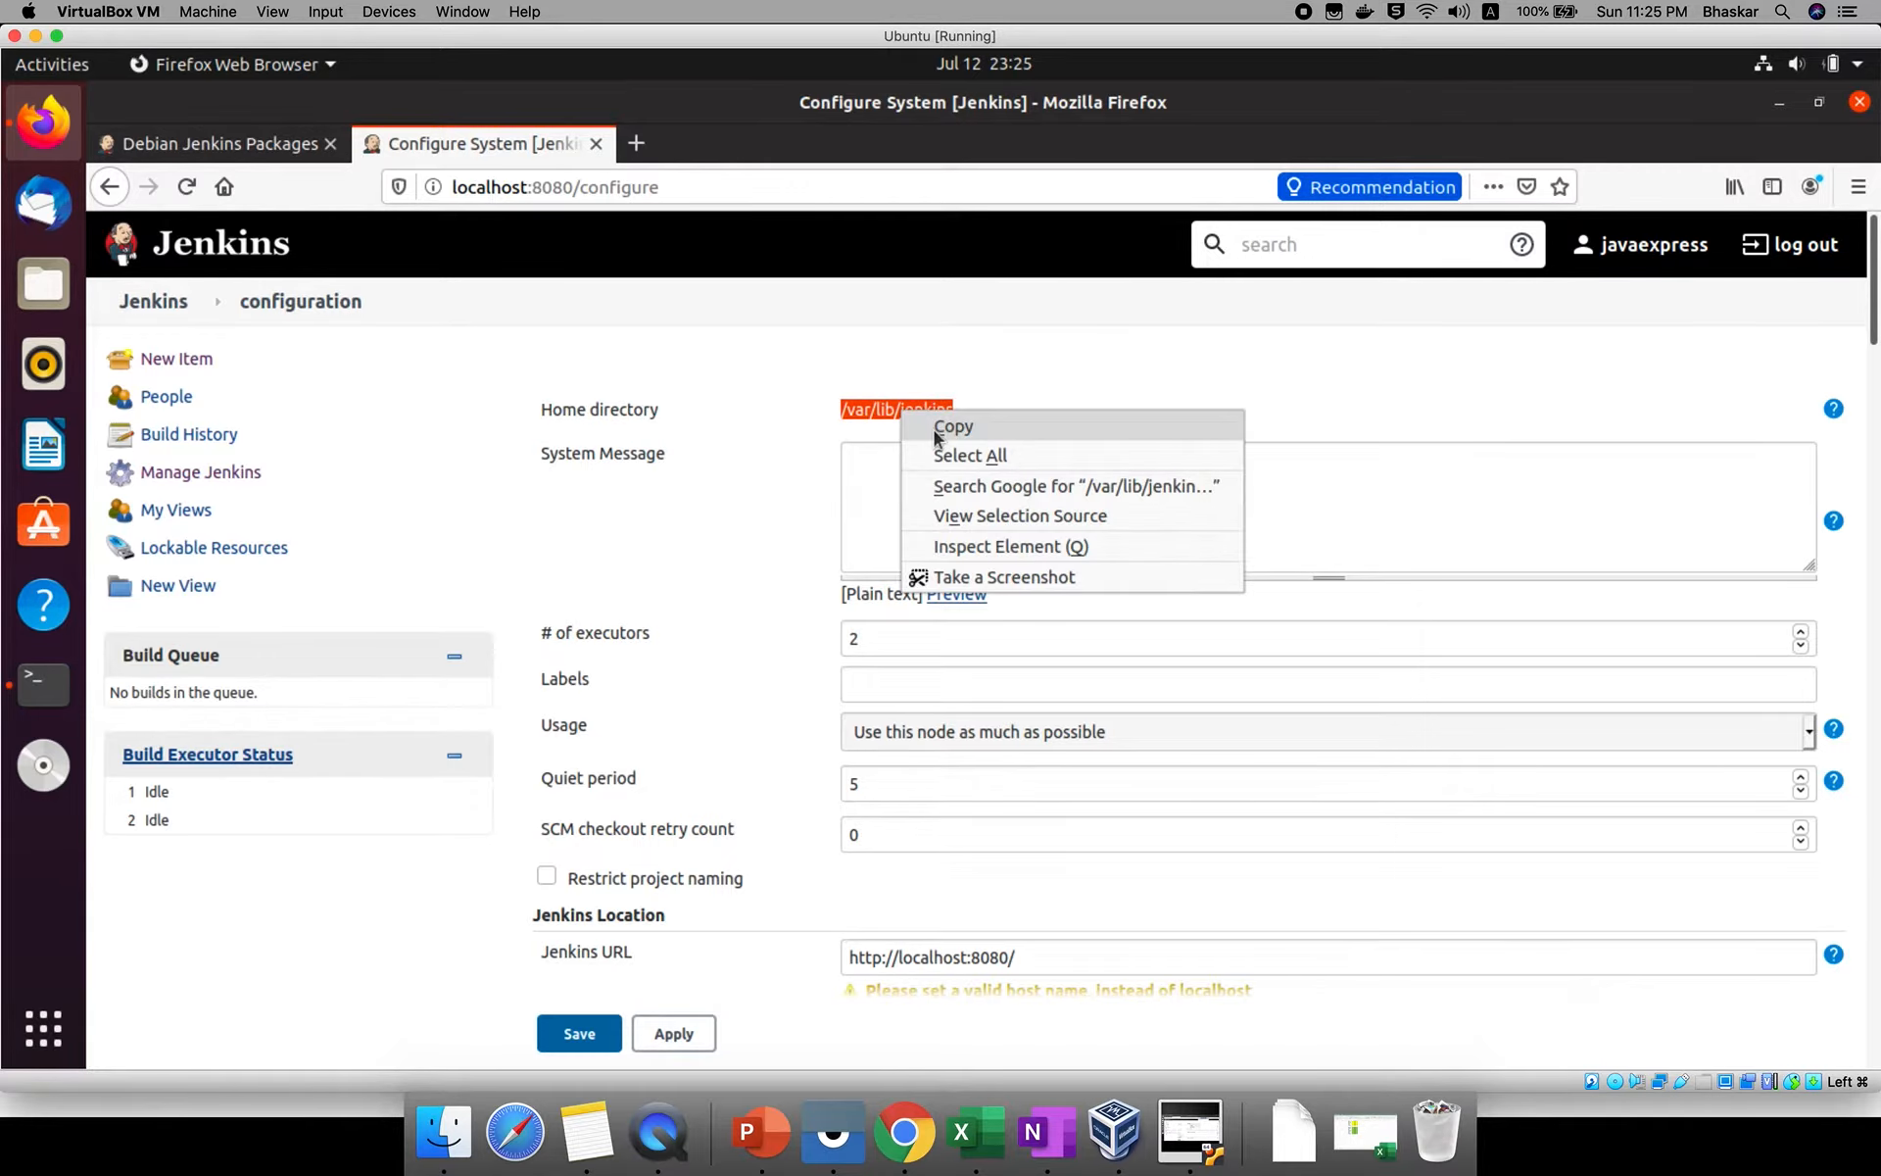
pyautogui.click(936, 429)
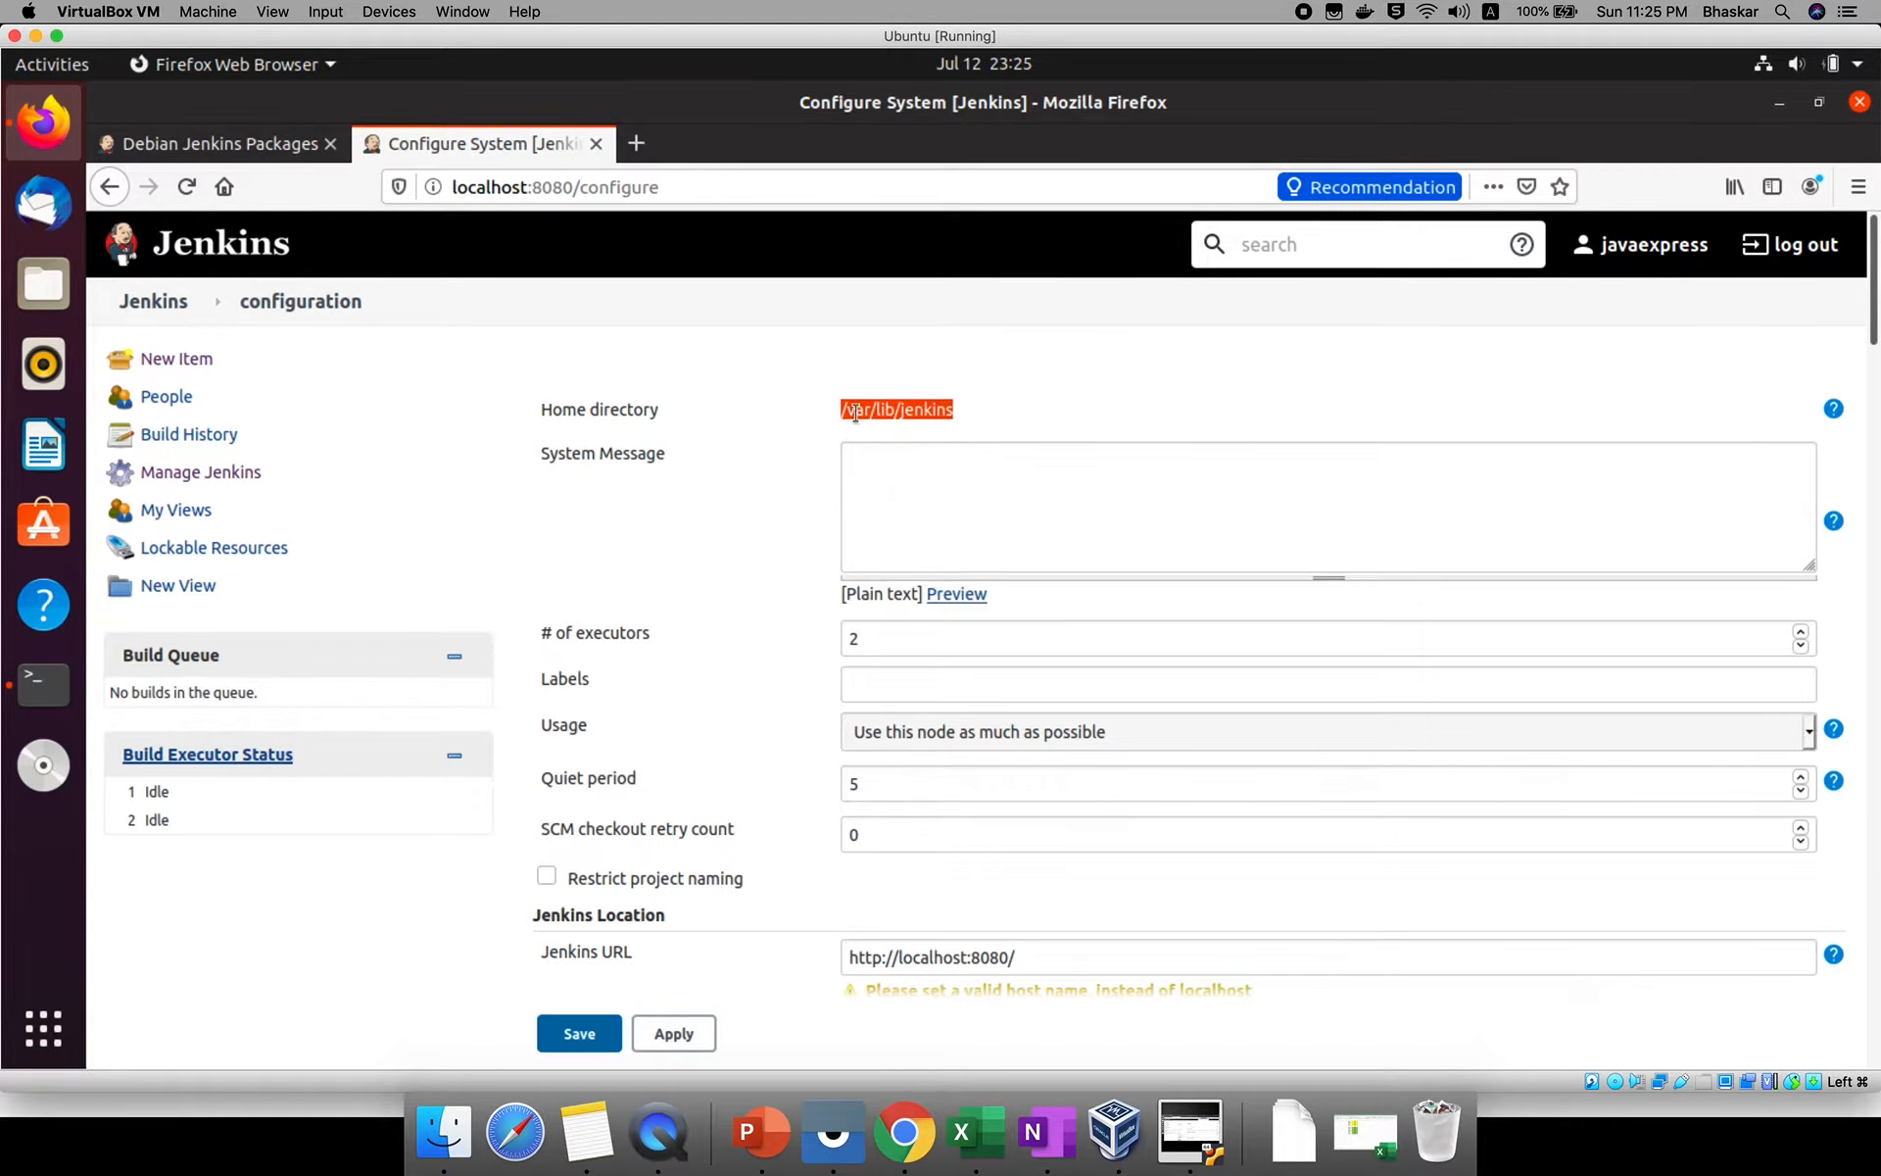
# Switch to Terminal and change to the copied directory with cd /var/lib/jenkins.
pyautogui.click(43, 683)
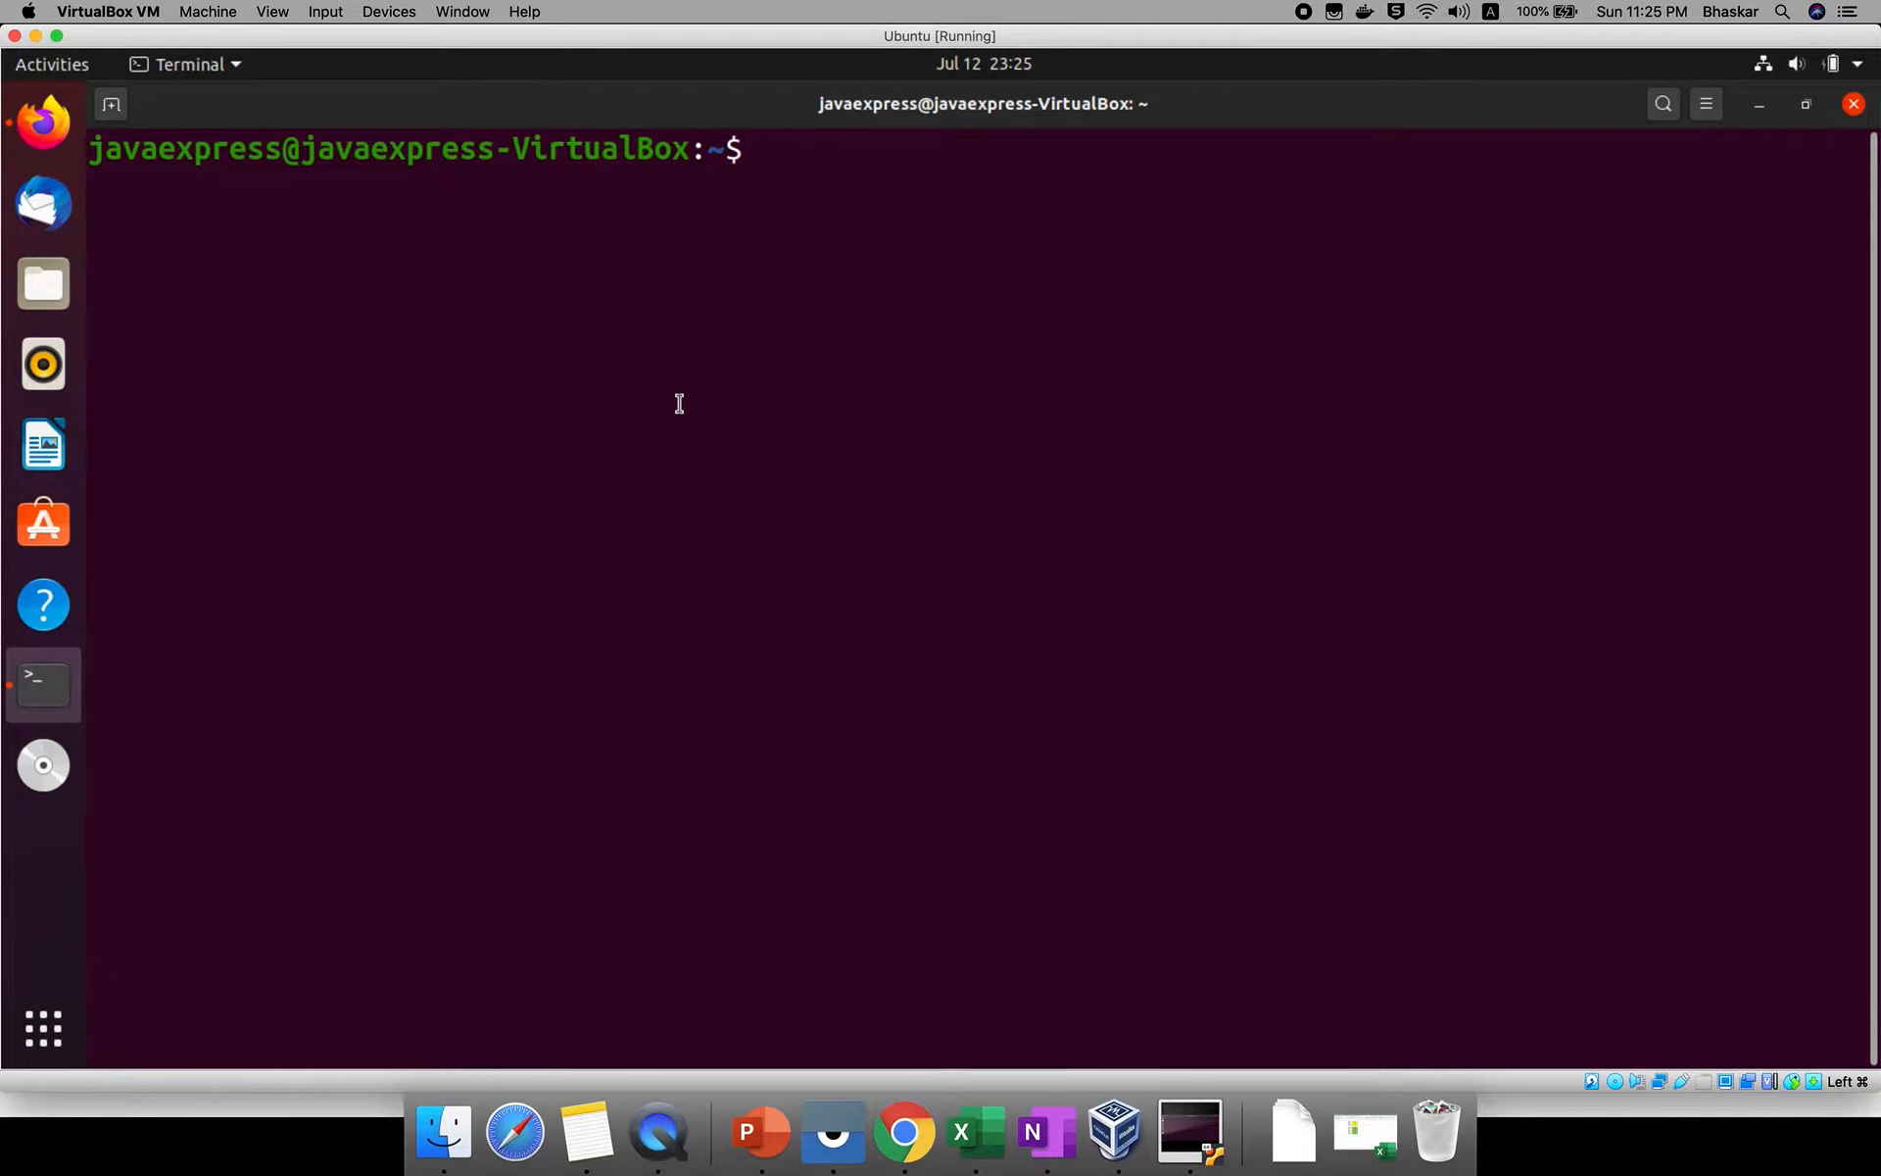
pyautogui.write('cd')
pyautogui.rightClick(760, 383)
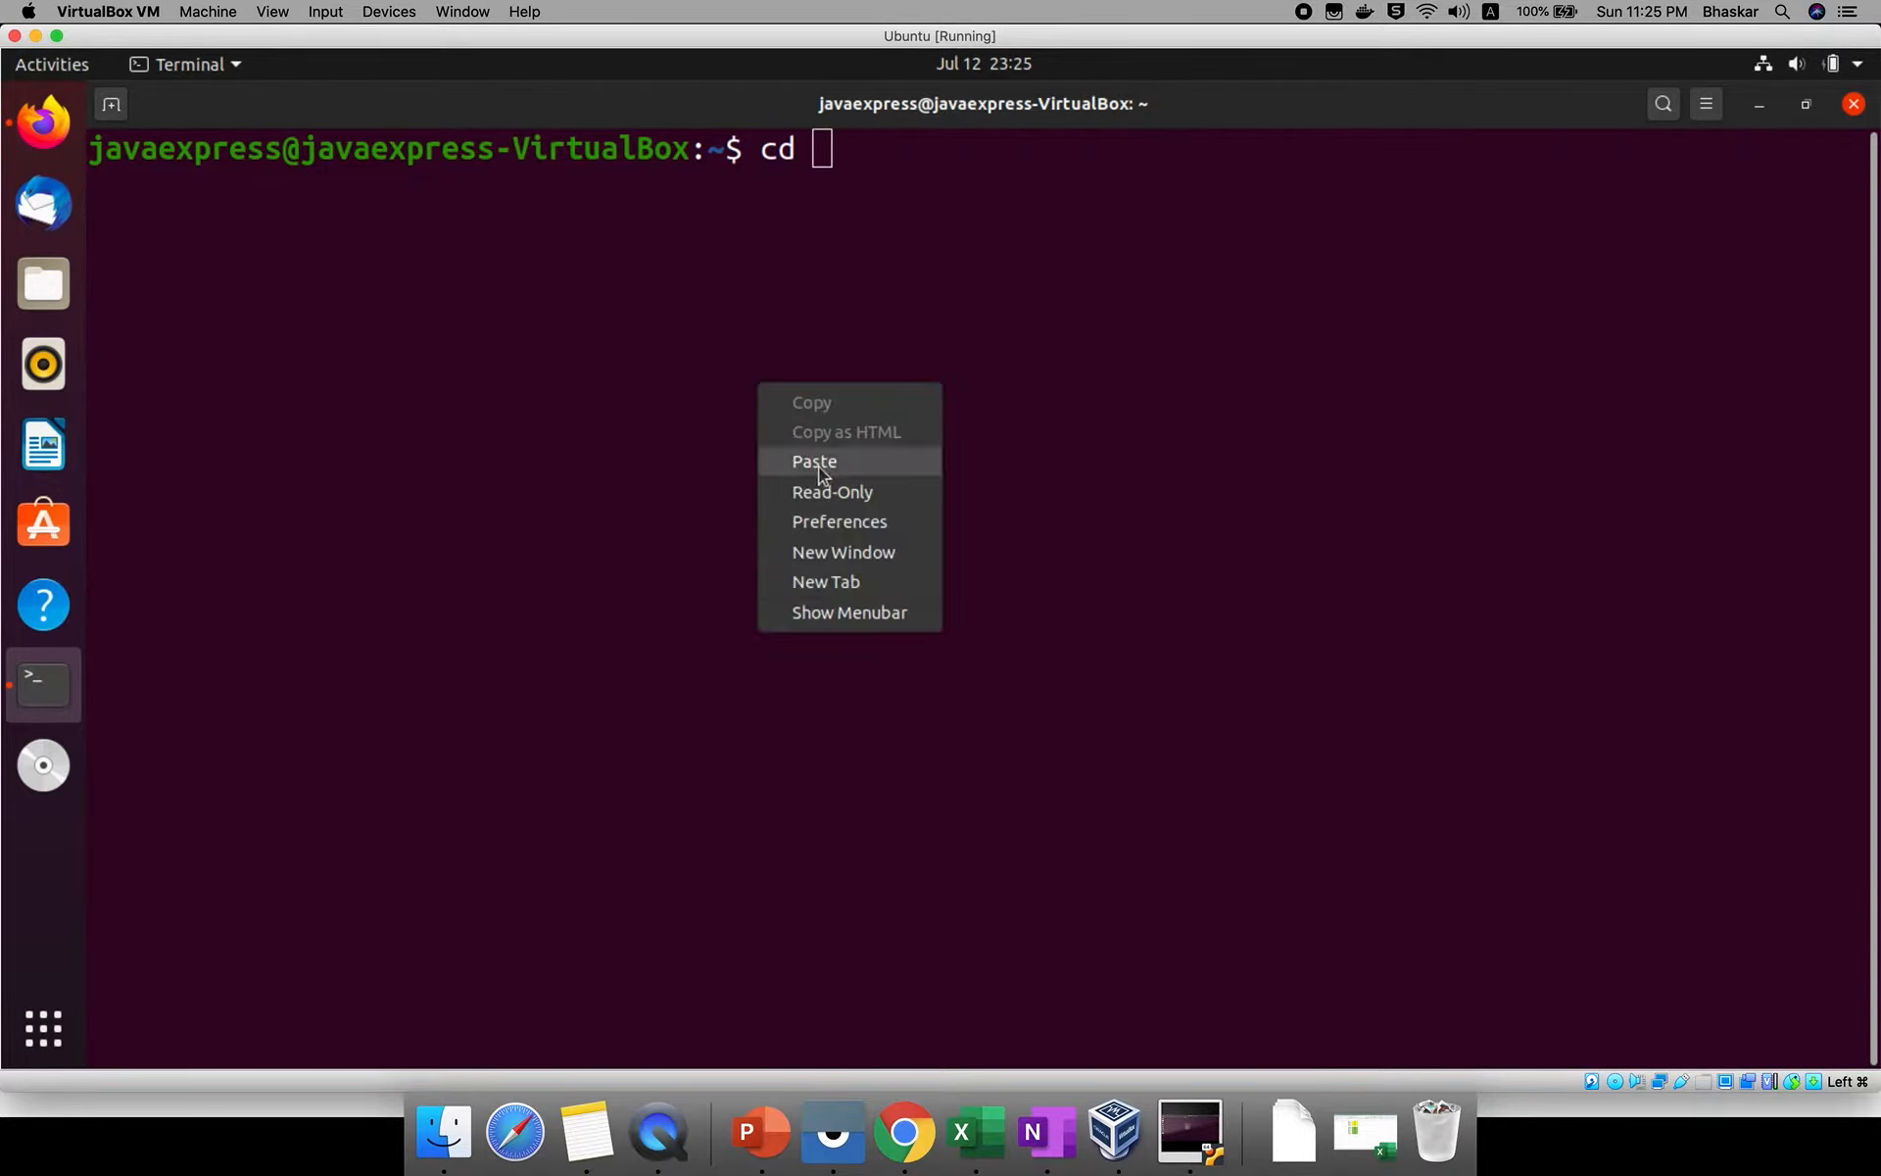
pyautogui.click(818, 462)
pyautogui.press('Return')
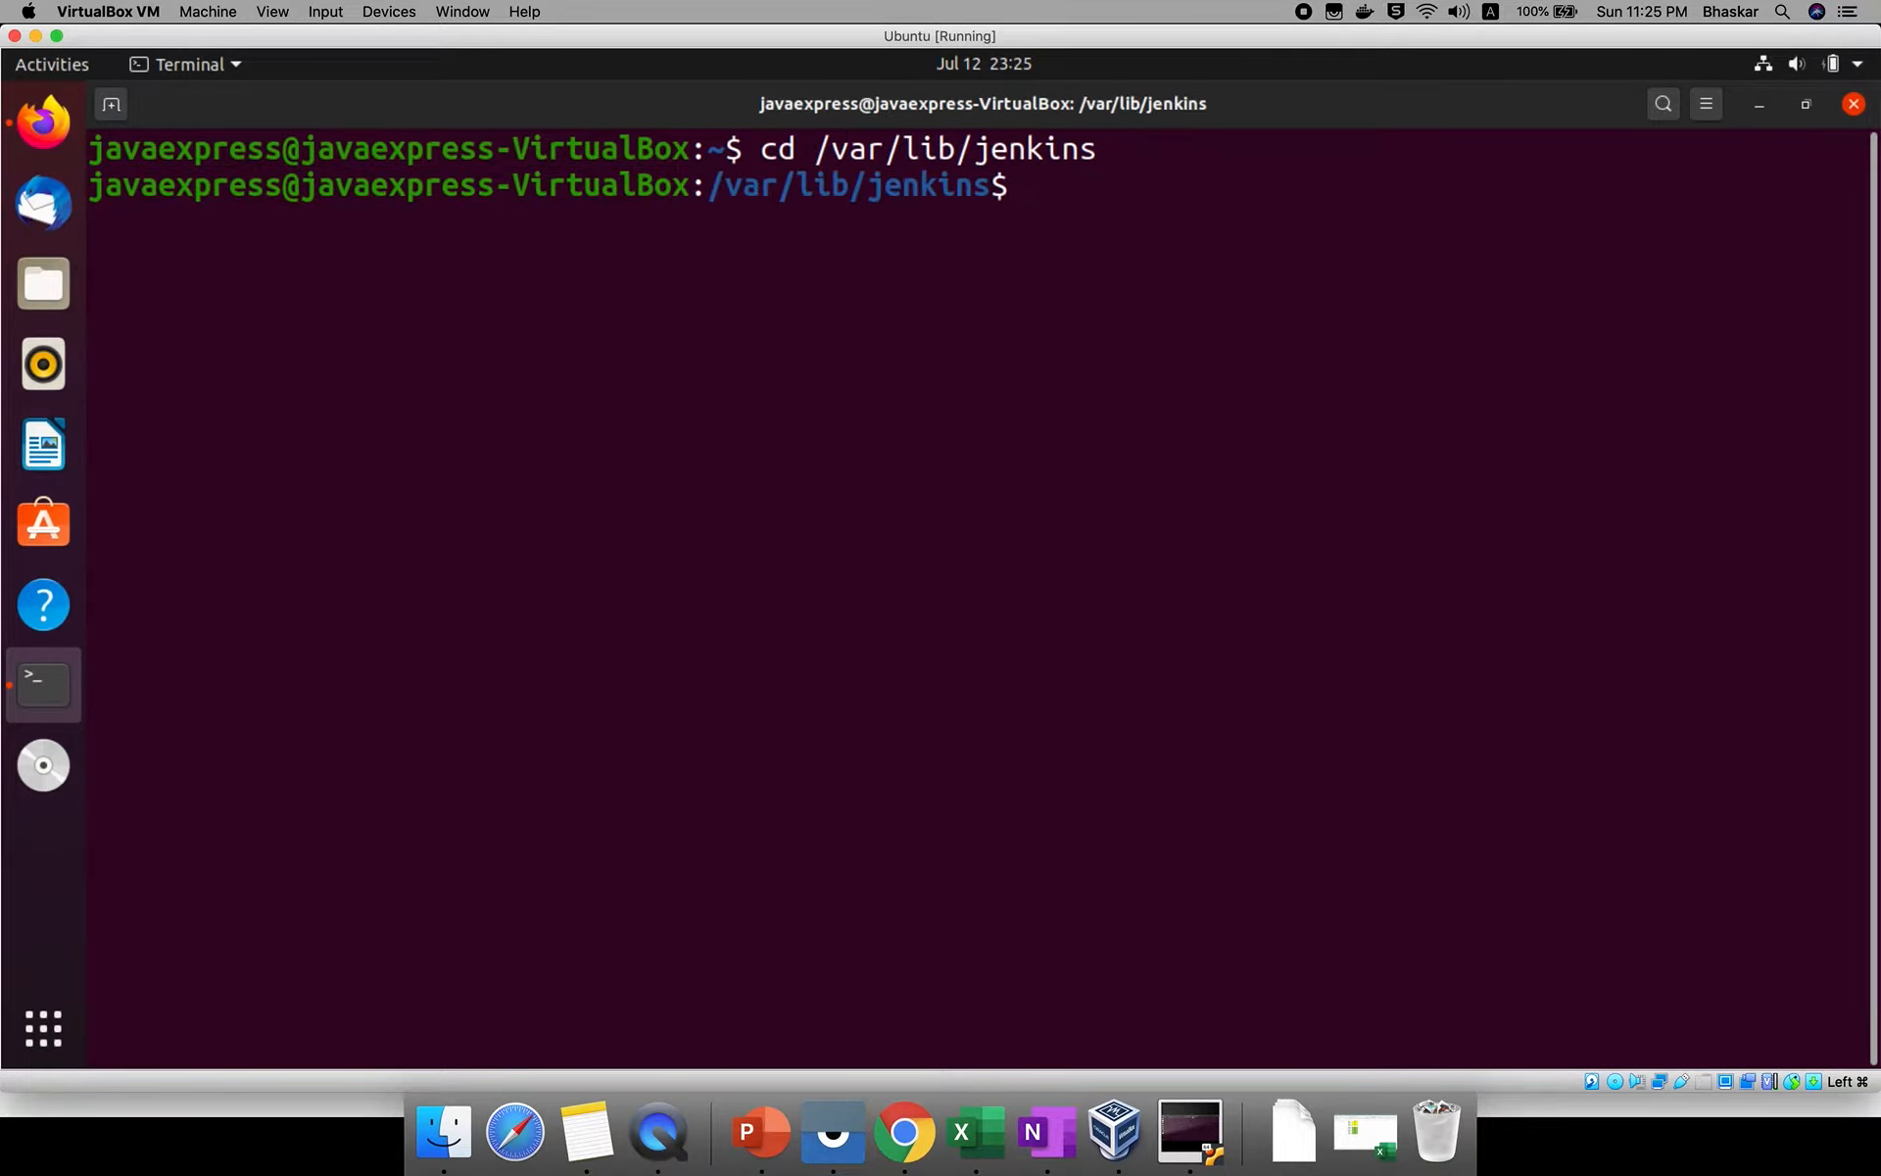
pyautogui.write('ls -l')
# List the Jenkins home directory with ls -l and ls, and examine the config.xml, jobs, logs and workspace entries.
pyautogui.press('Return')
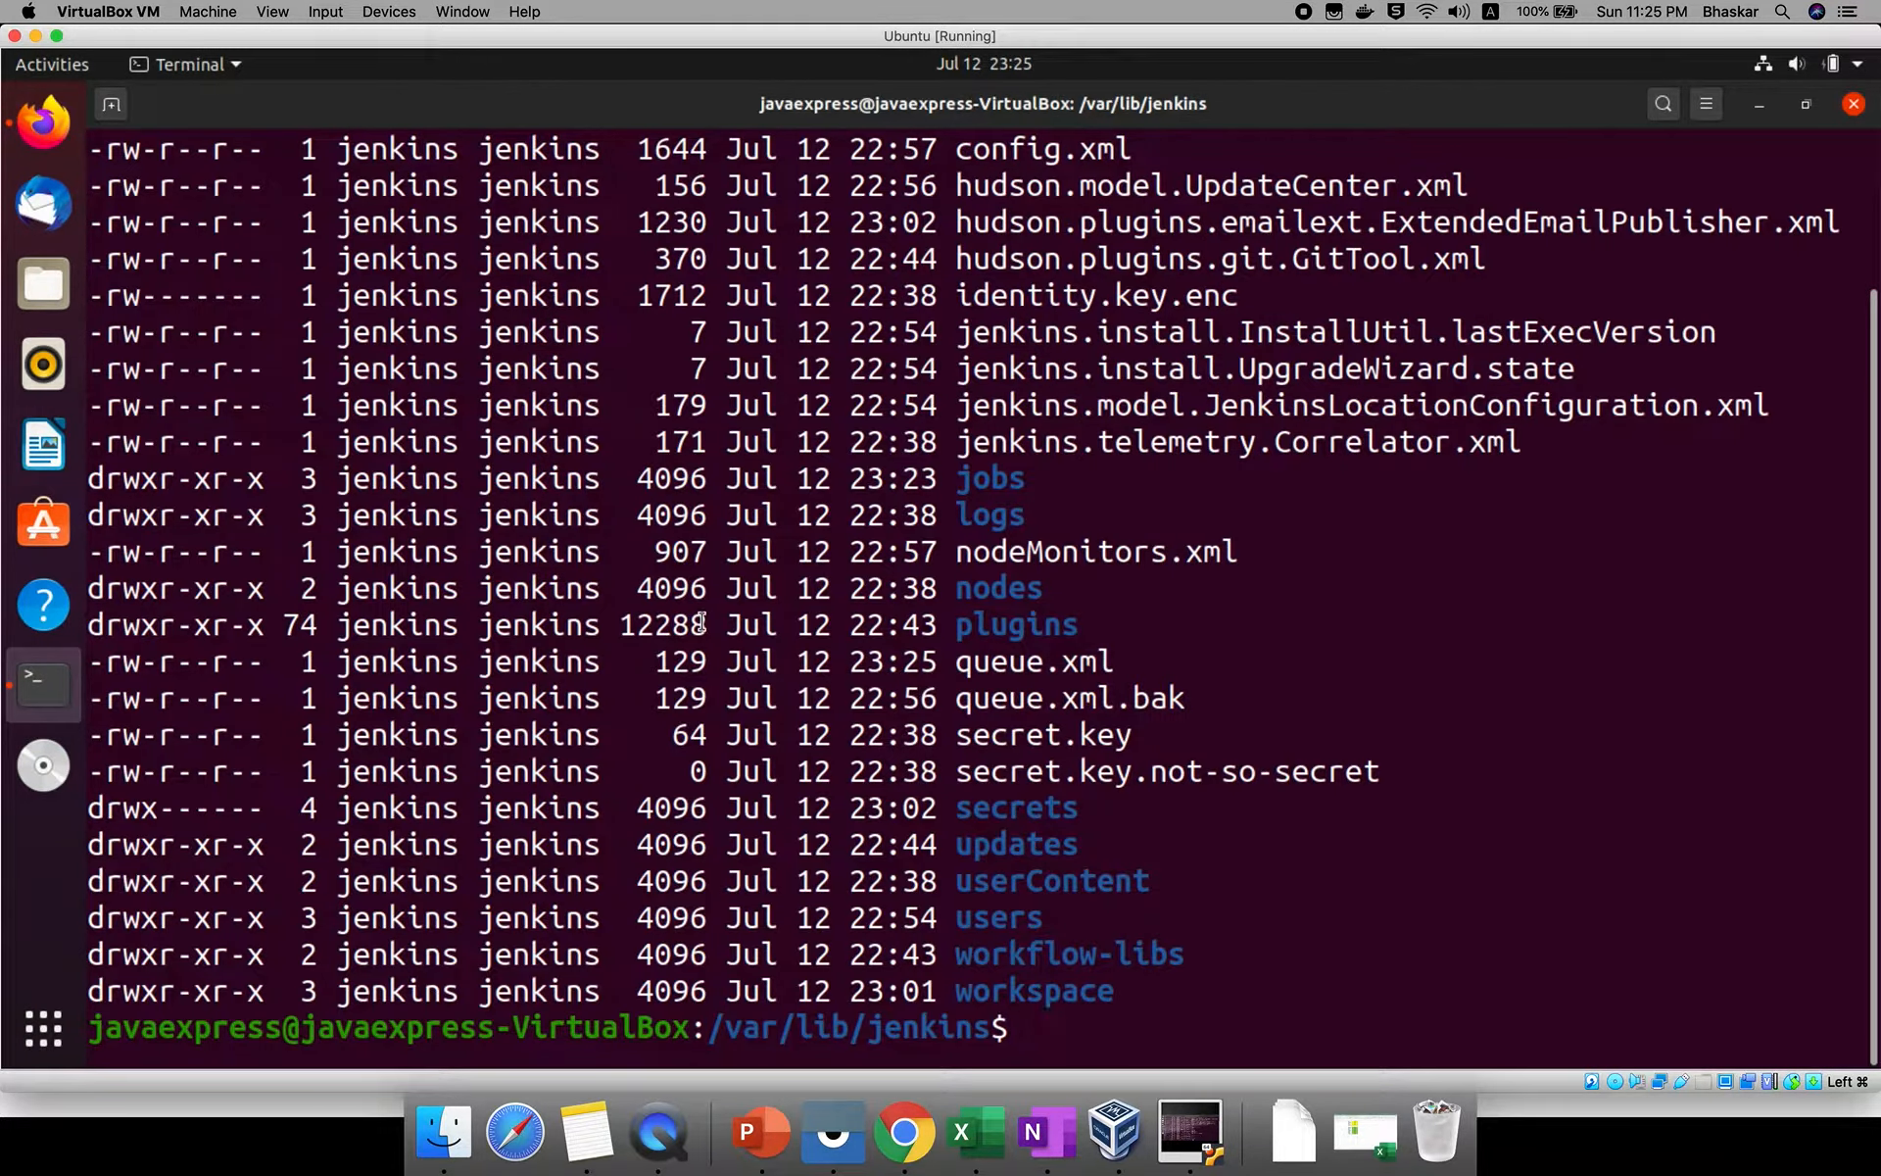
pyautogui.write('ls')
pyautogui.press('Return')
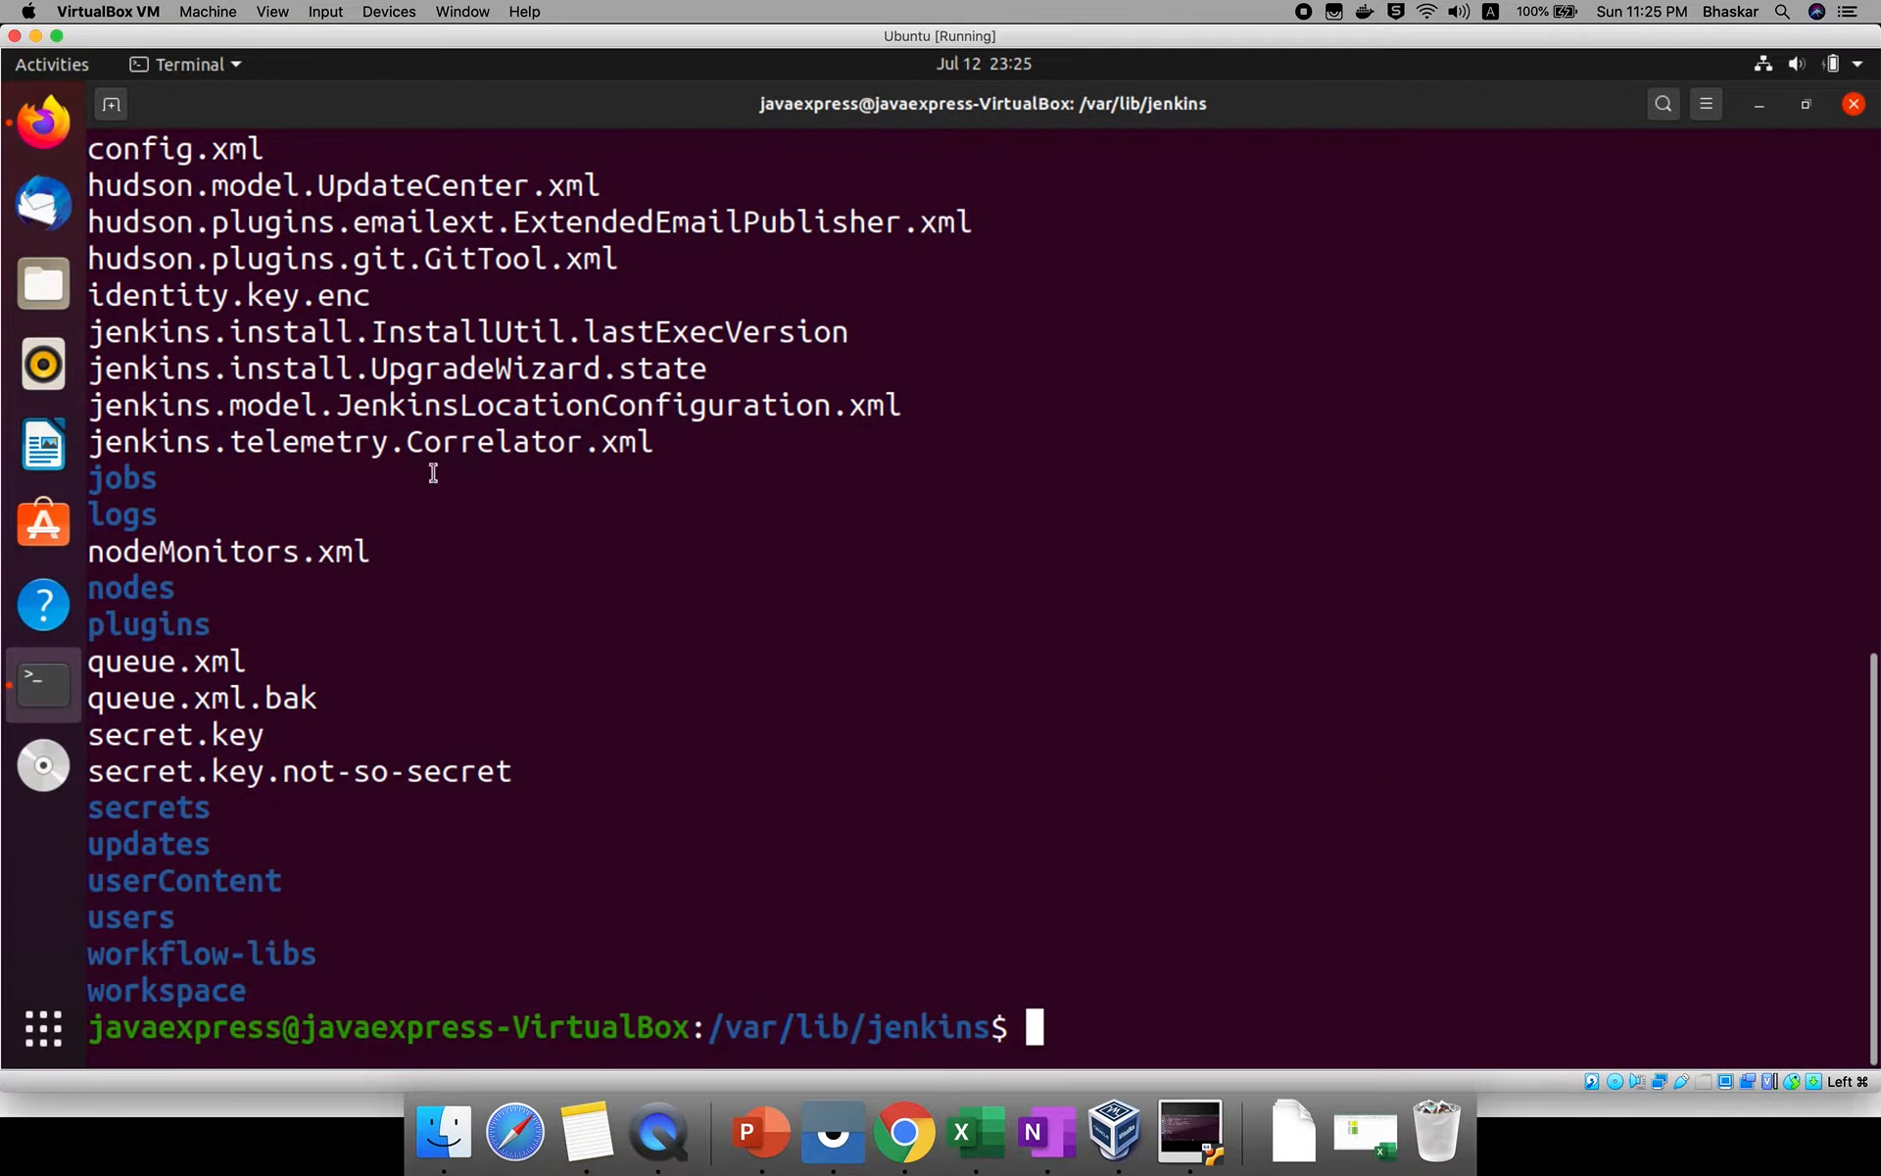
pyautogui.scroll(1, 432, 471)
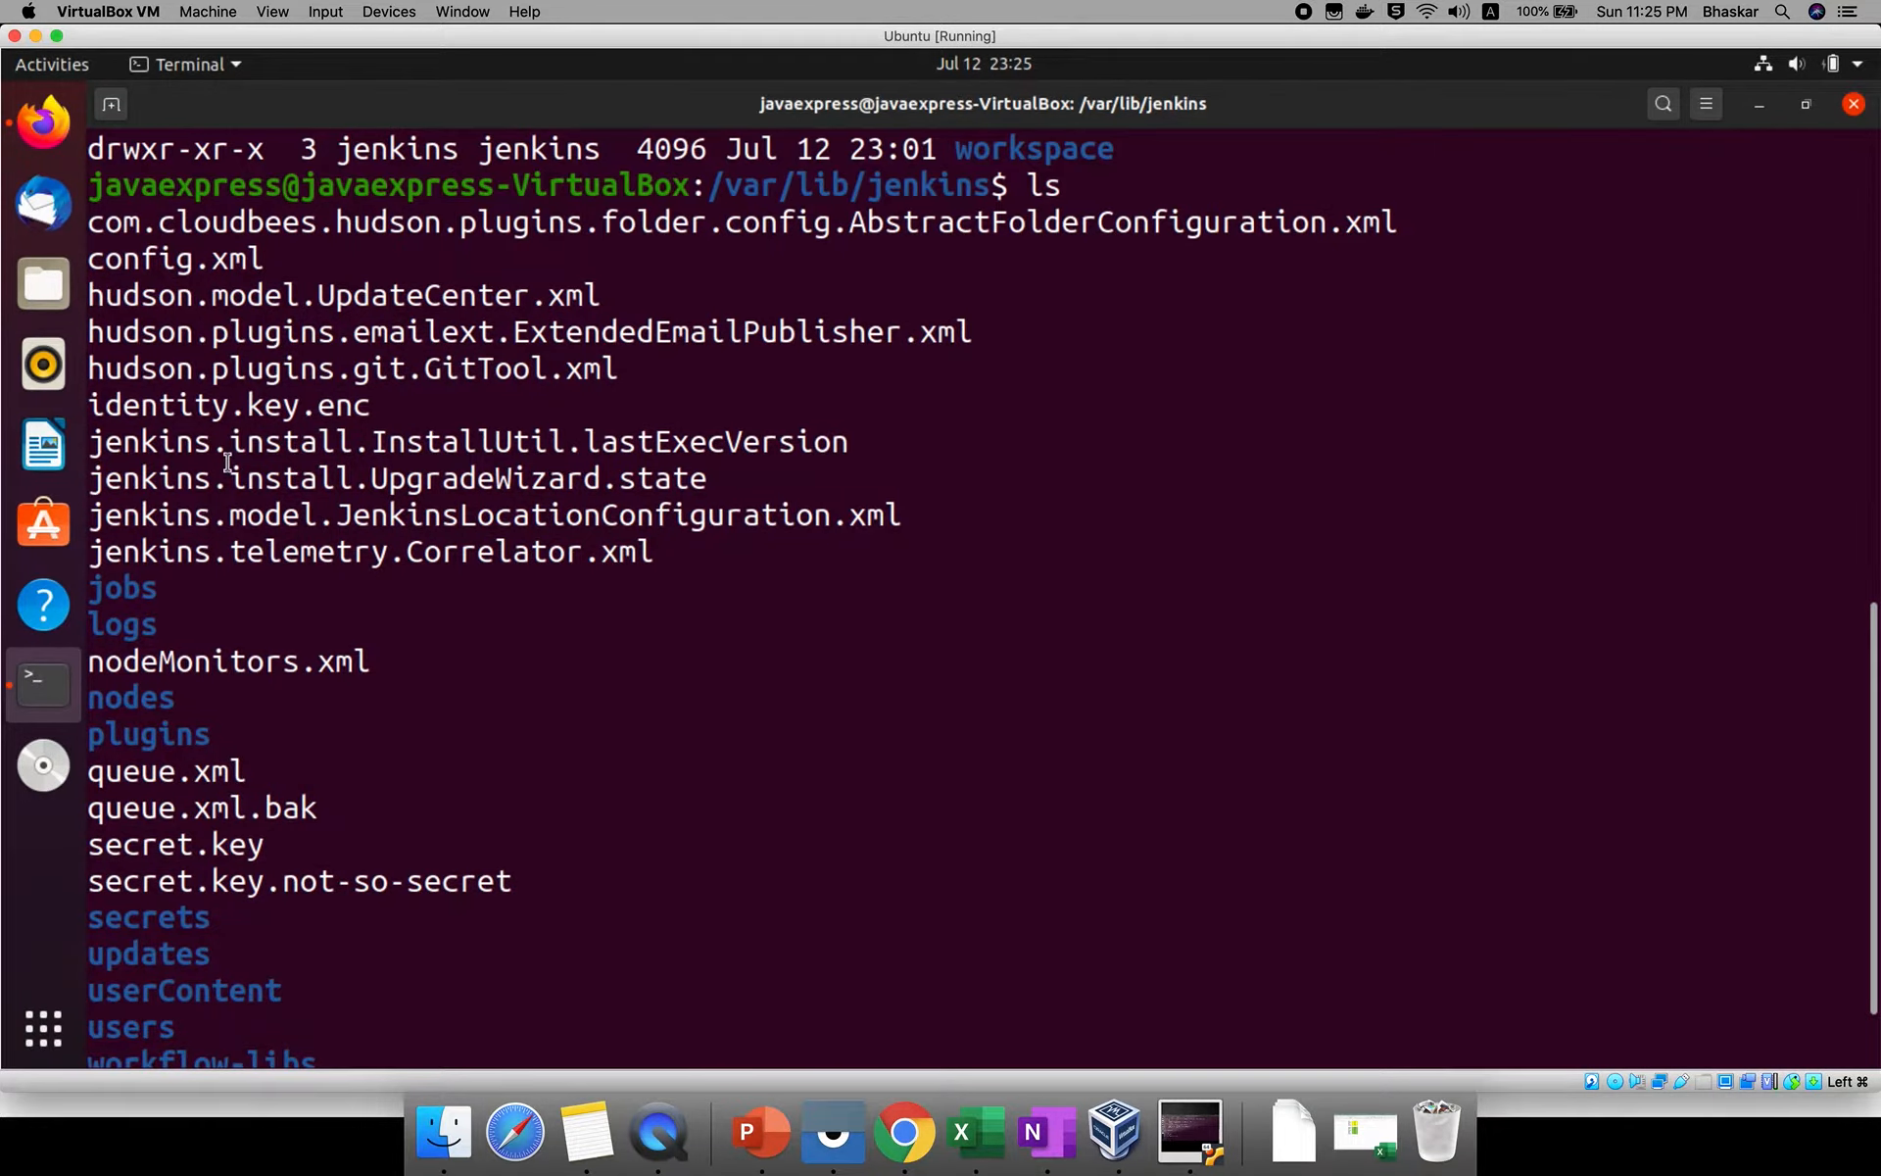
pyautogui.doubleClick(189, 265)
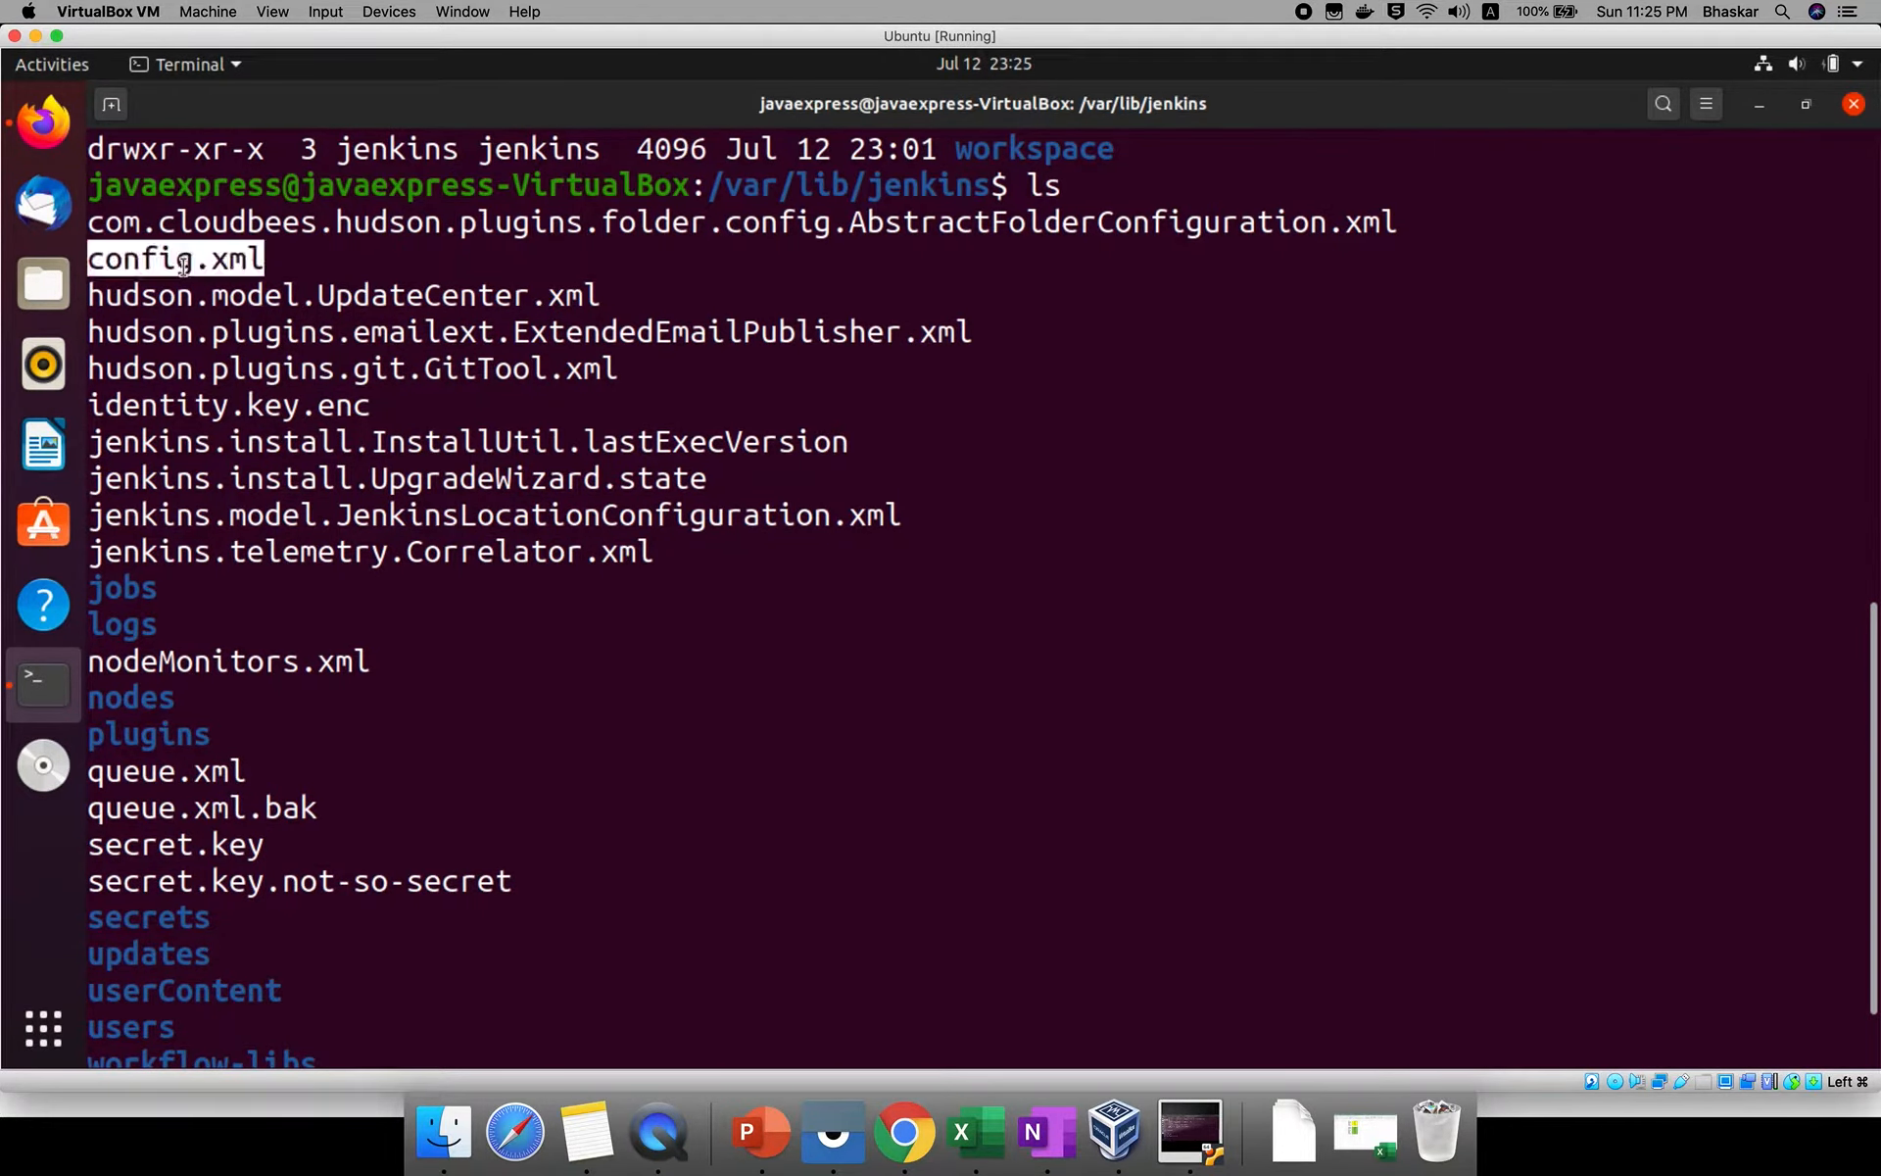
pyautogui.doubleClick(133, 587)
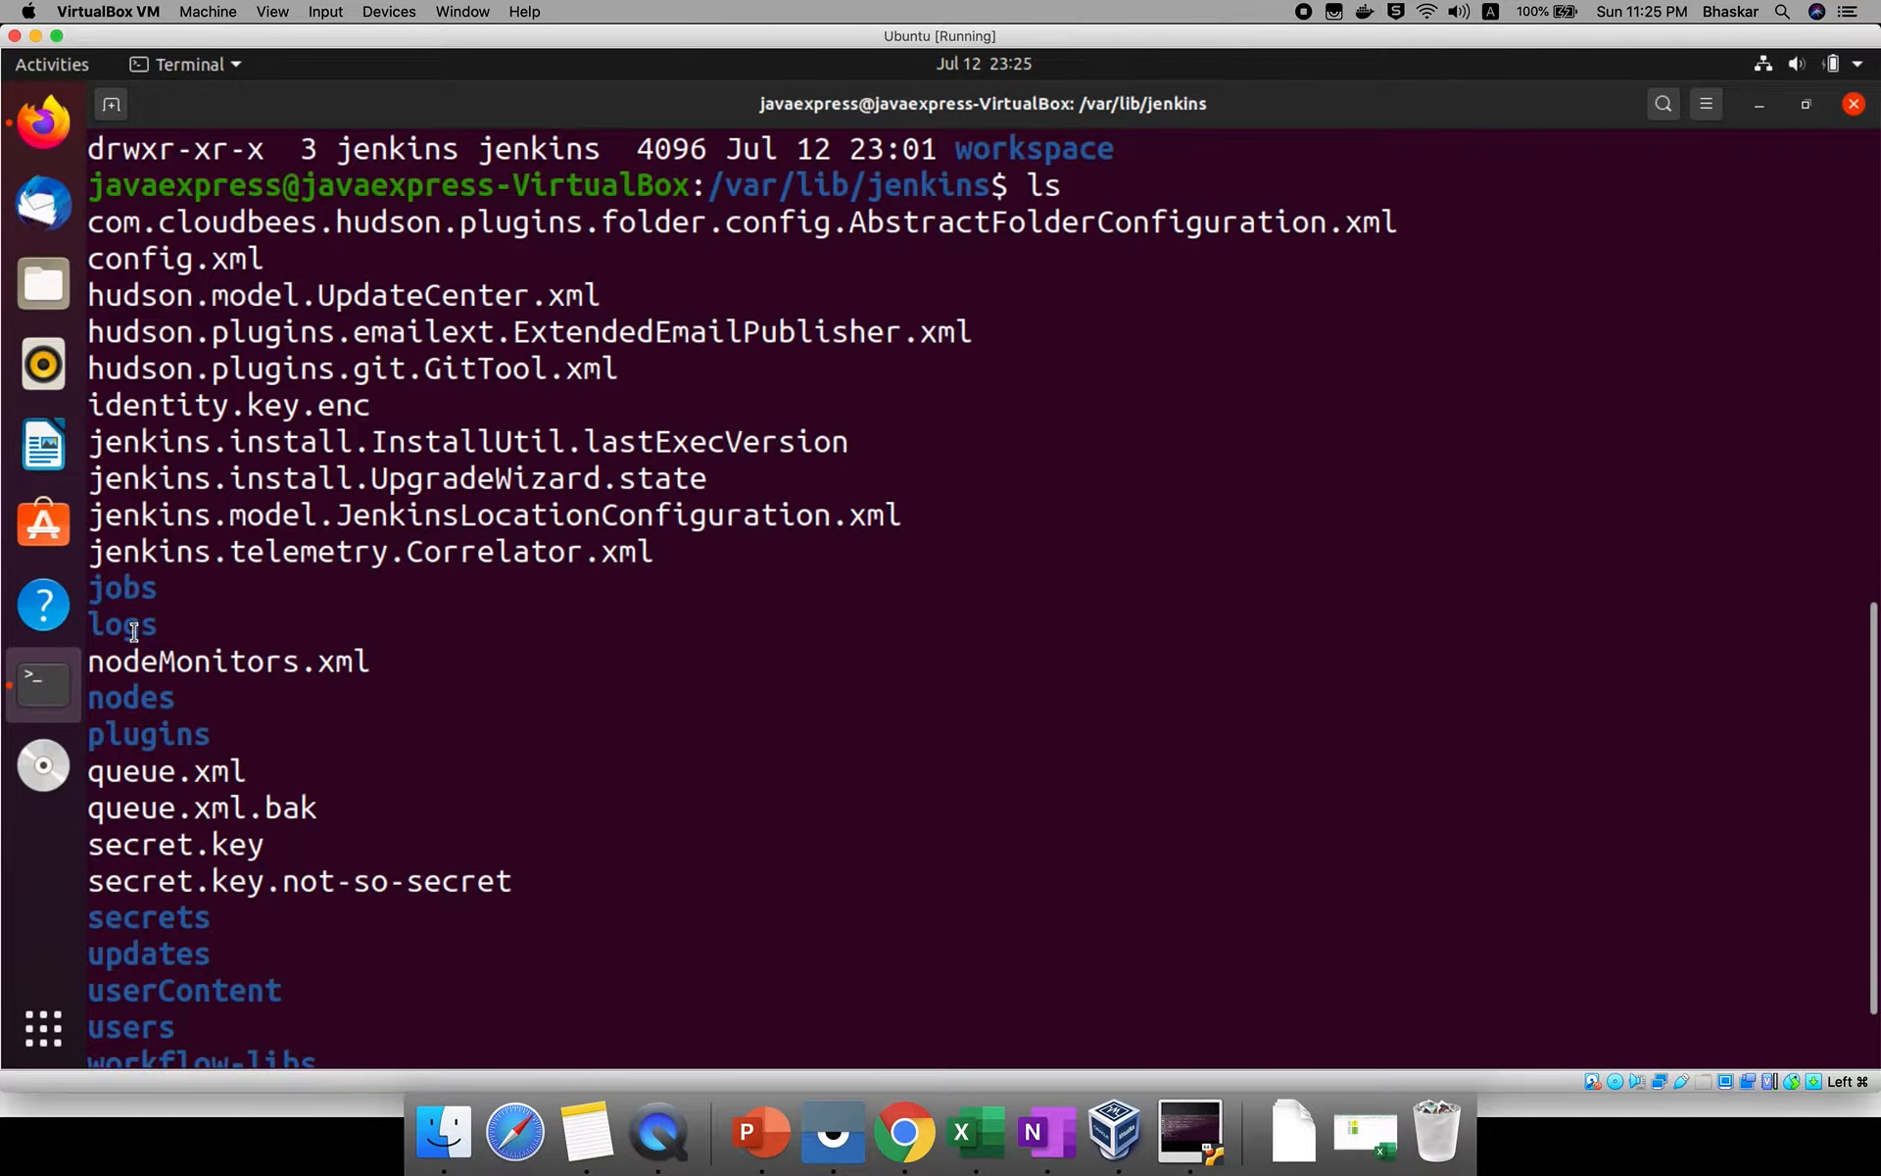
pyautogui.doubleClick(135, 627)
pyautogui.scroll(-1, 214, 771)
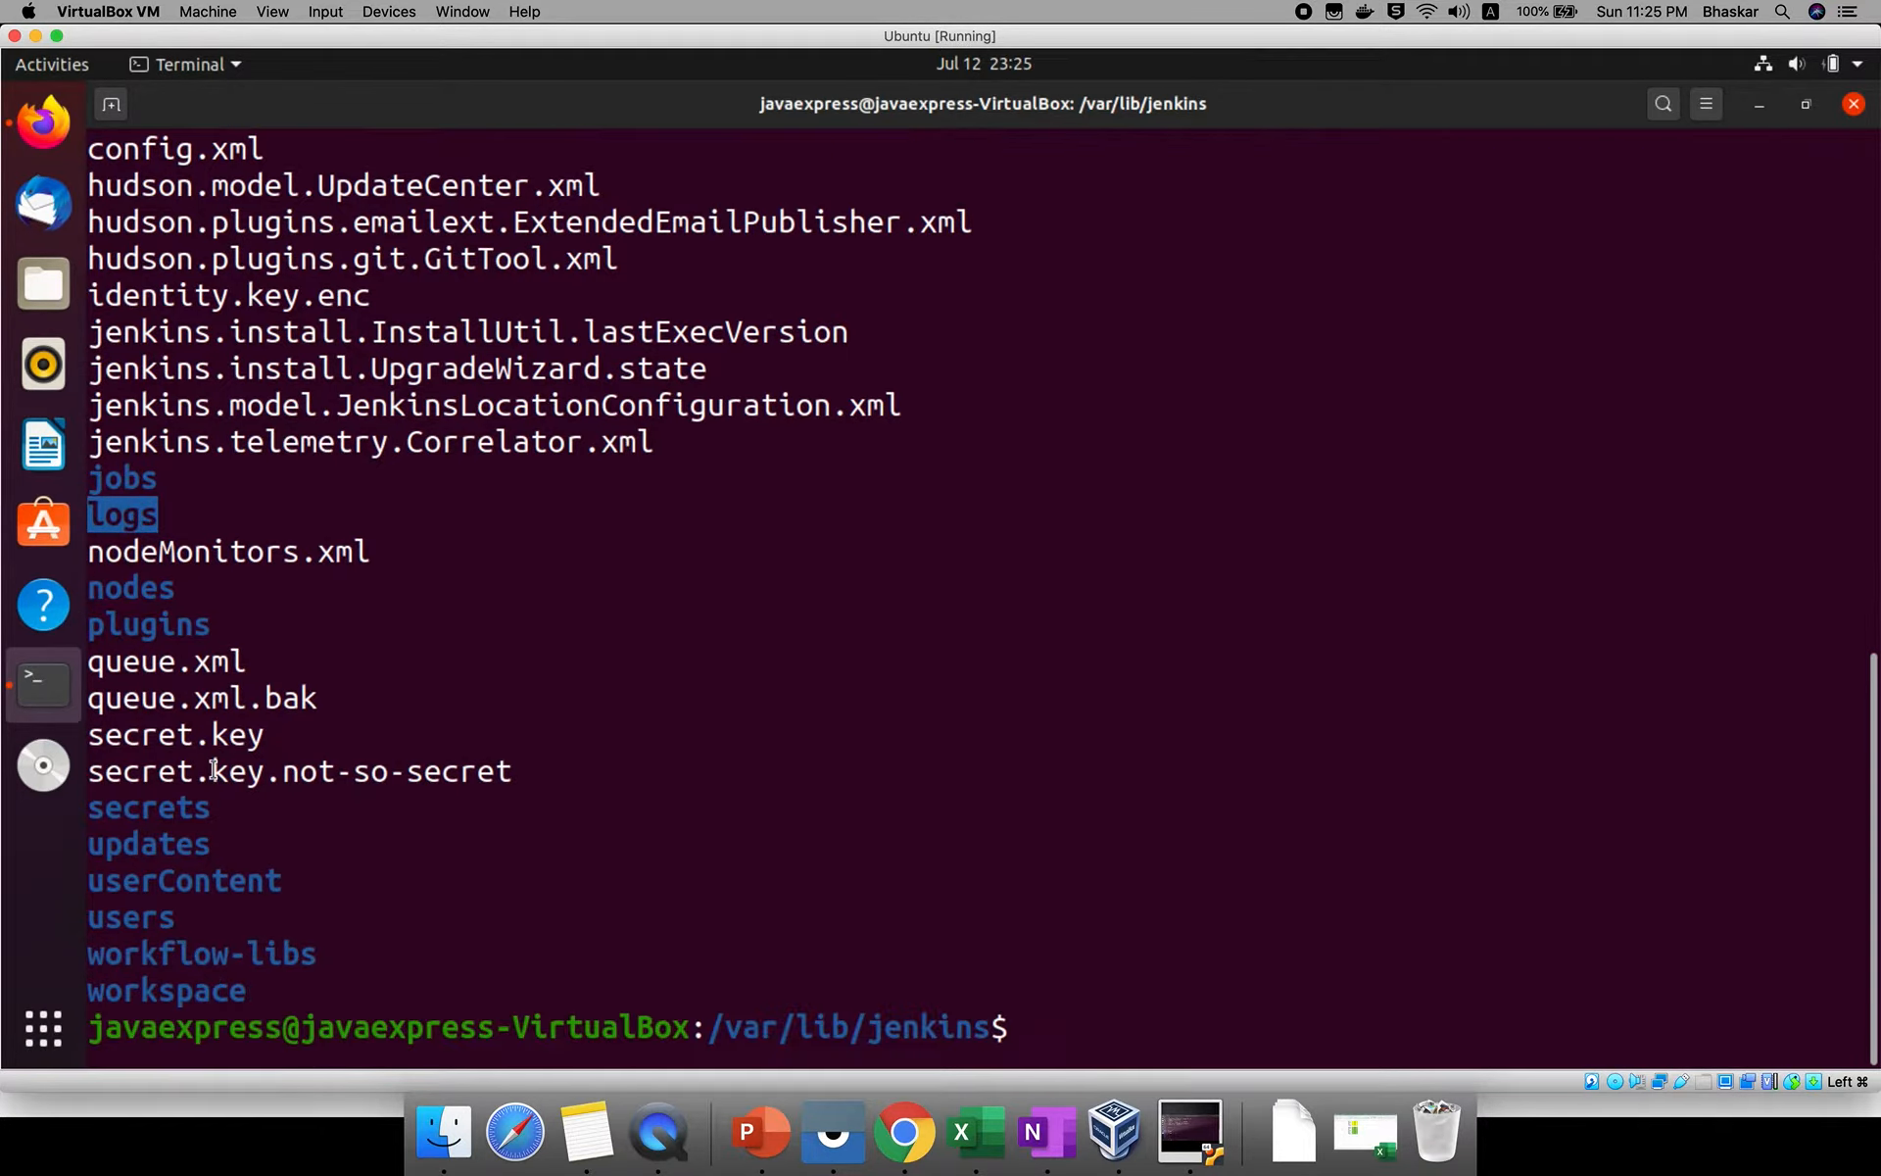
pyautogui.doubleClick(172, 997)
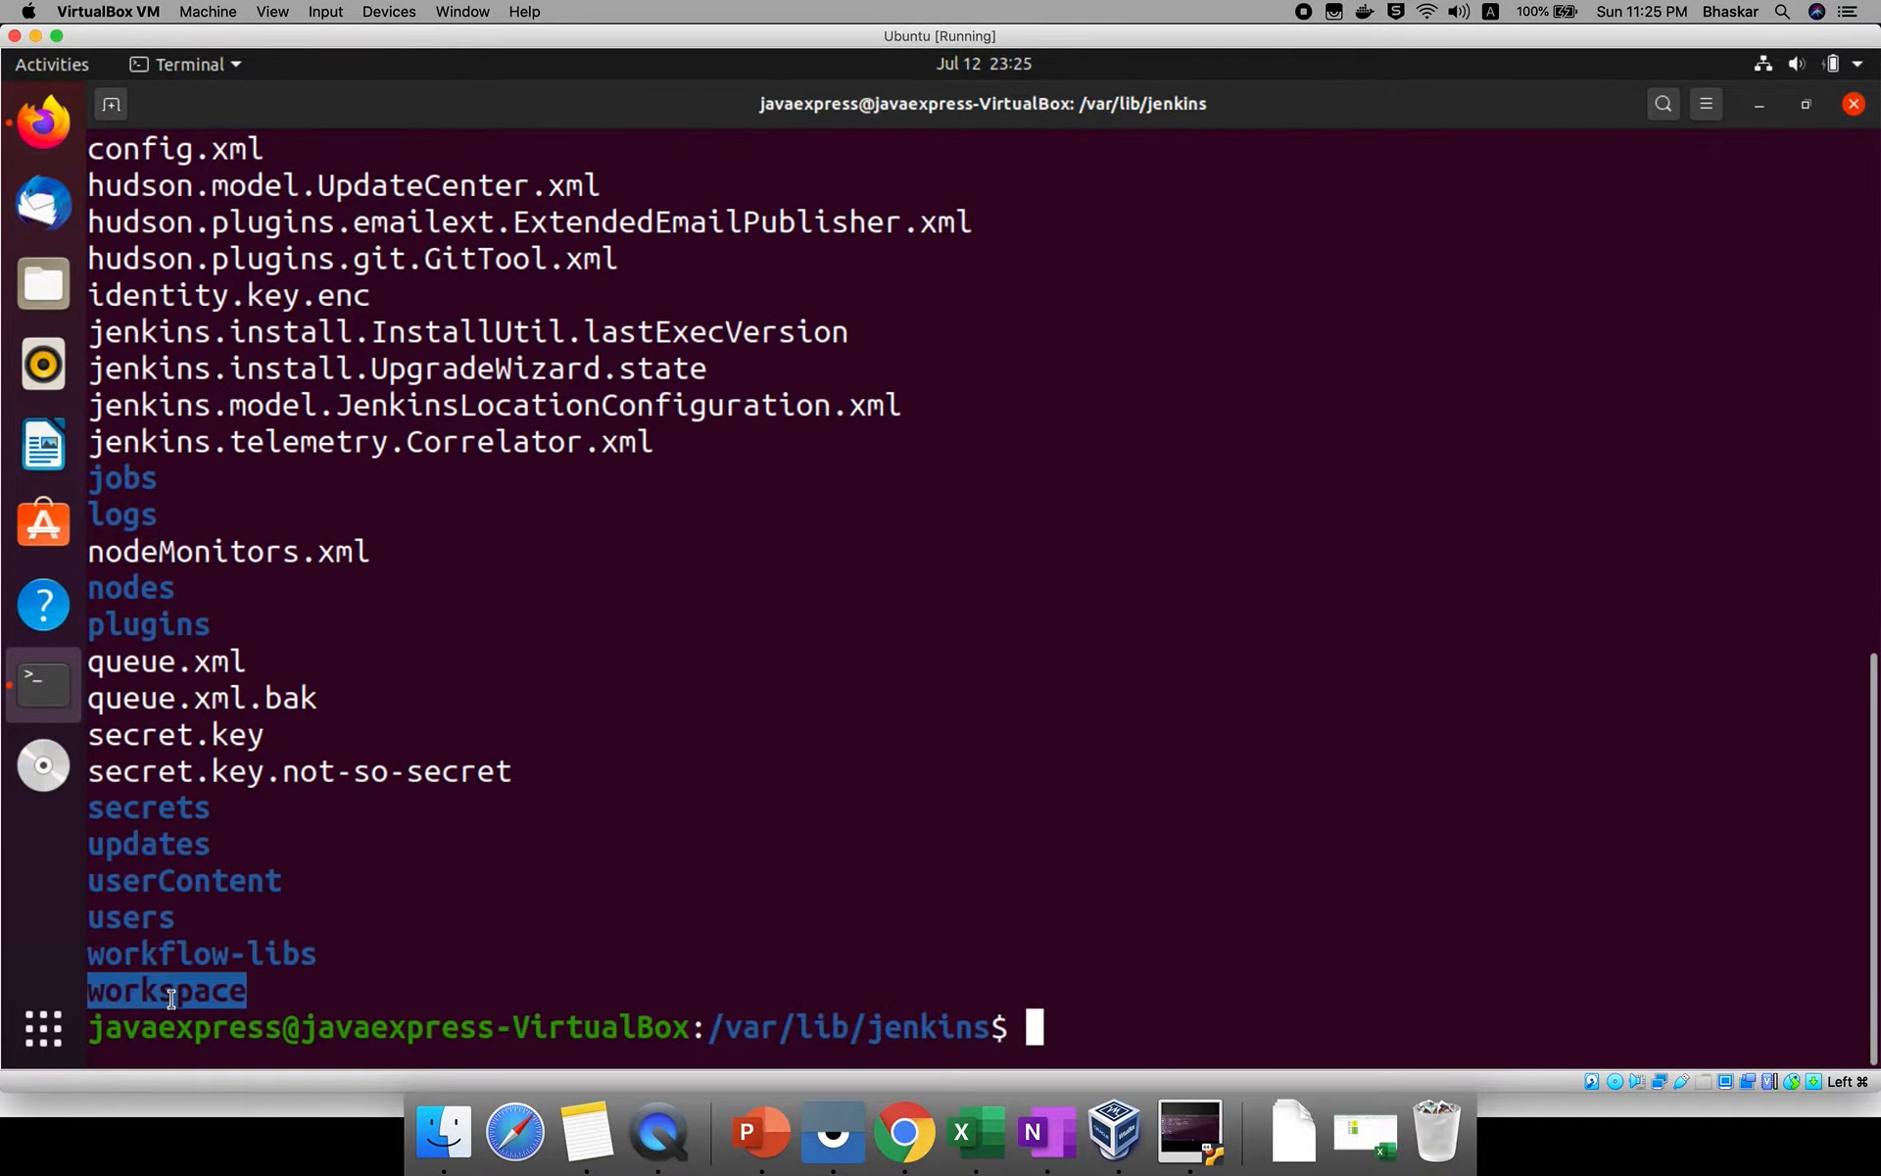
# Change into the workspace directory with cd workspace and list its contents with ls to examine the TestProject entry.
pyautogui.write('cd wo')
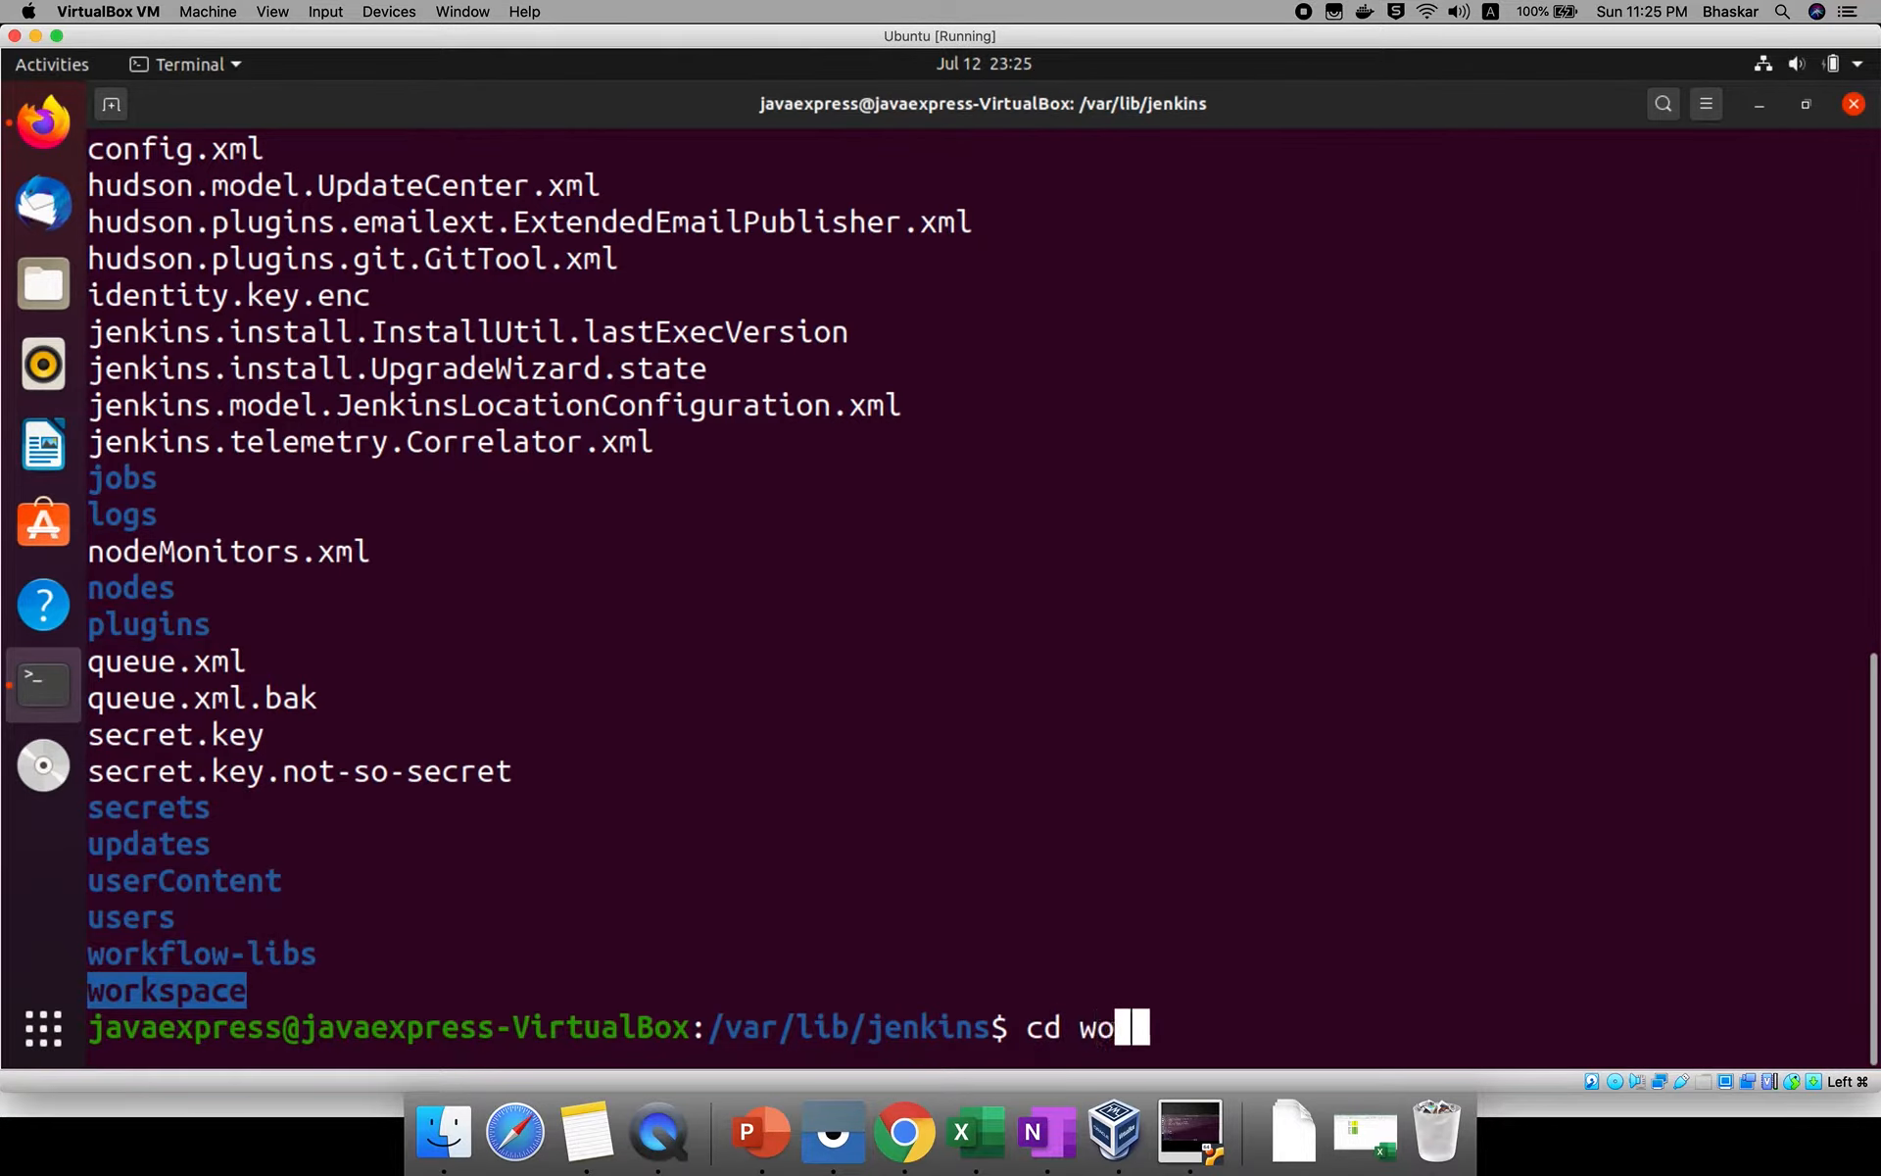
pyautogui.write('rkspace')
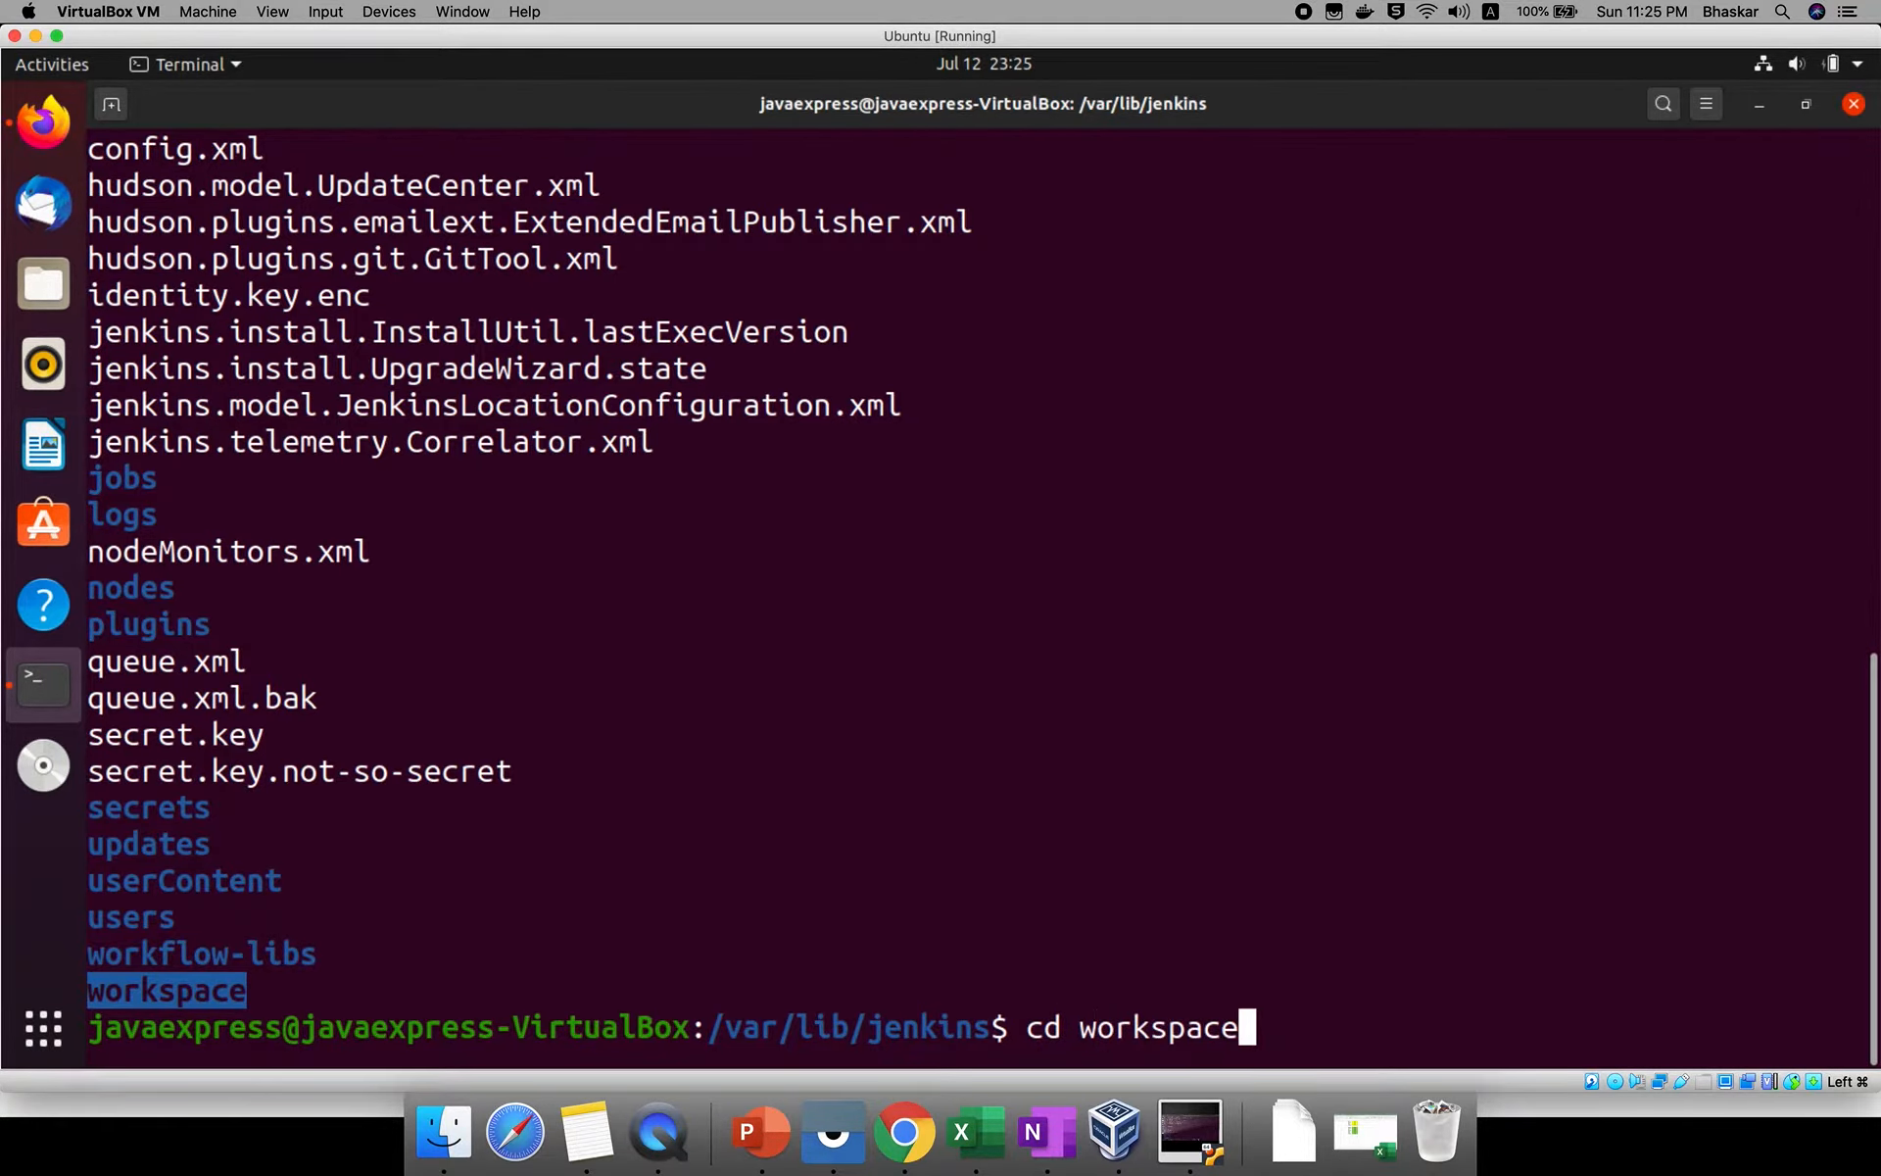
pyautogui.press('Return')
pyautogui.write('ls')
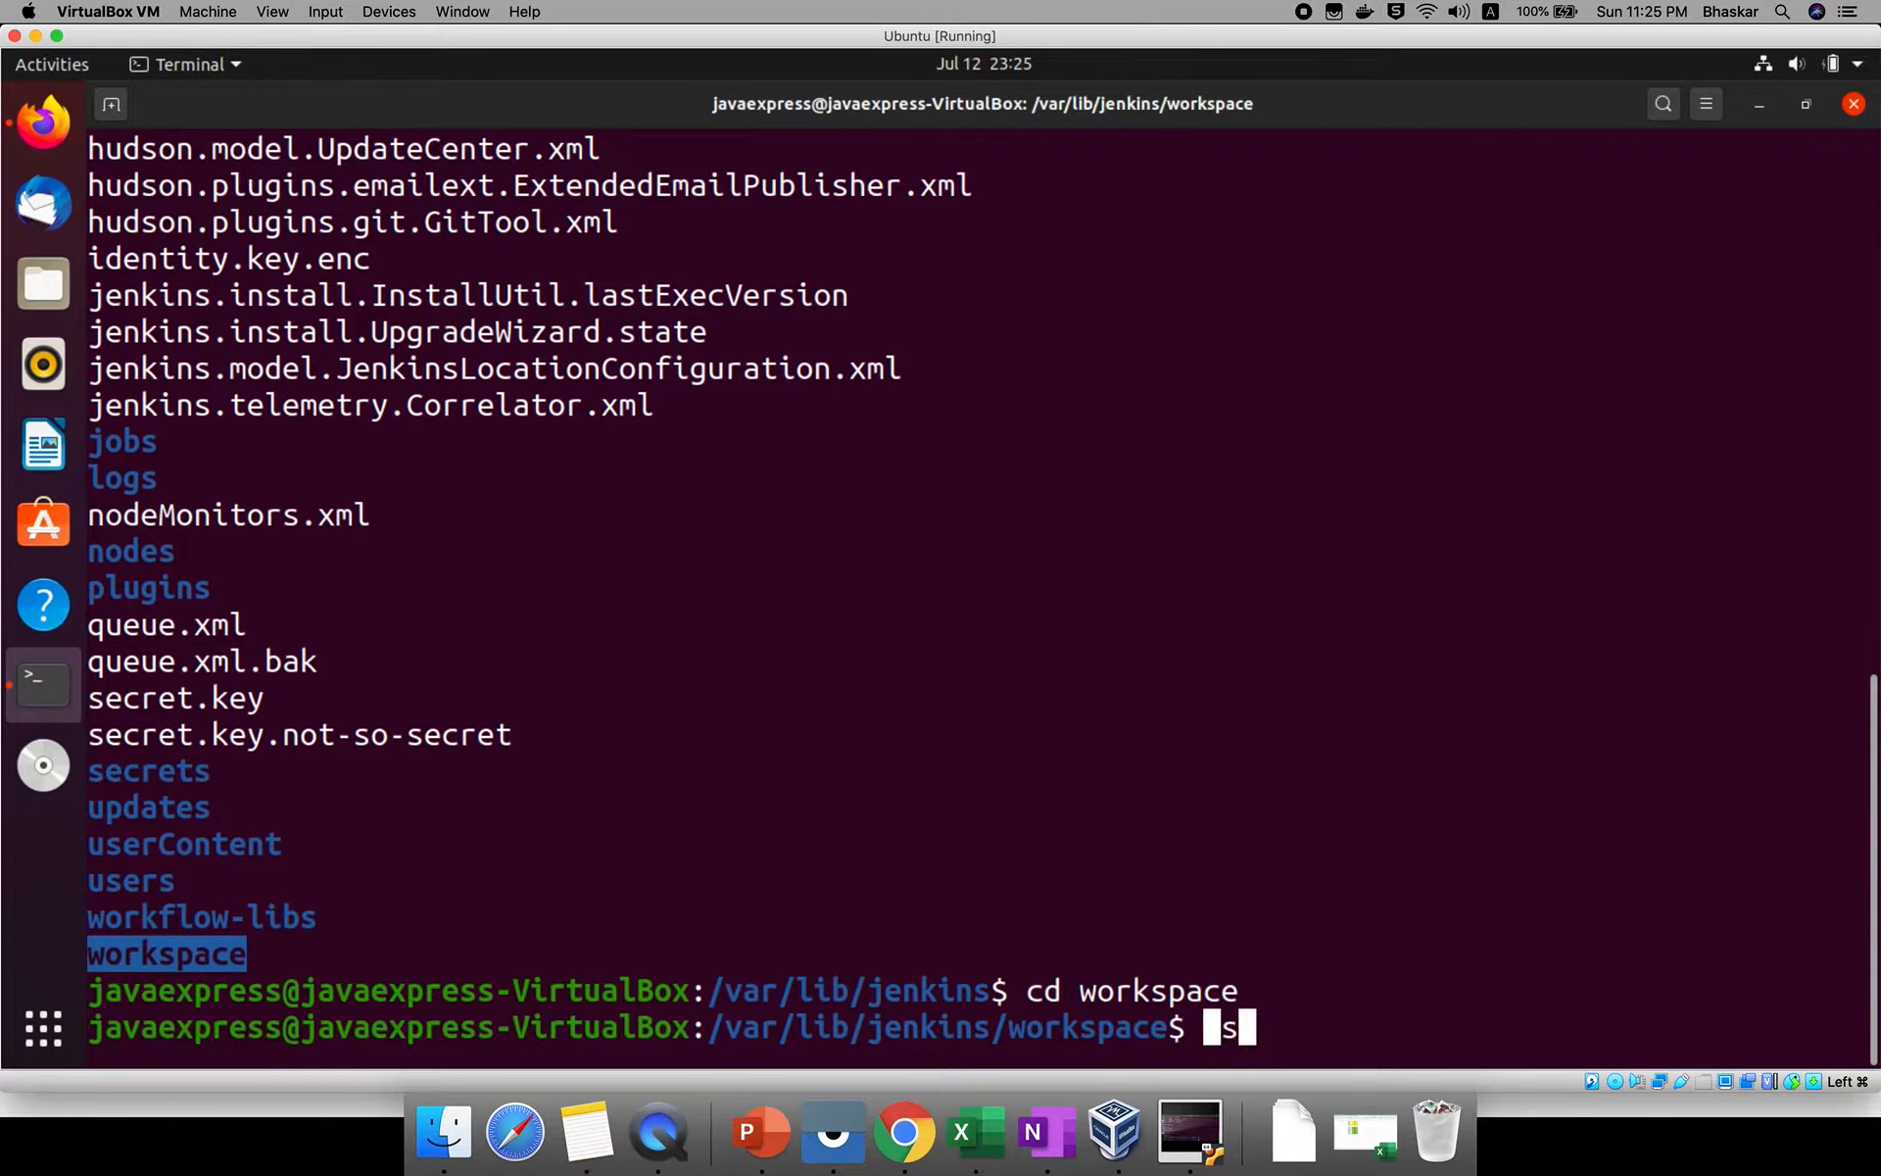
pyautogui.press('Return')
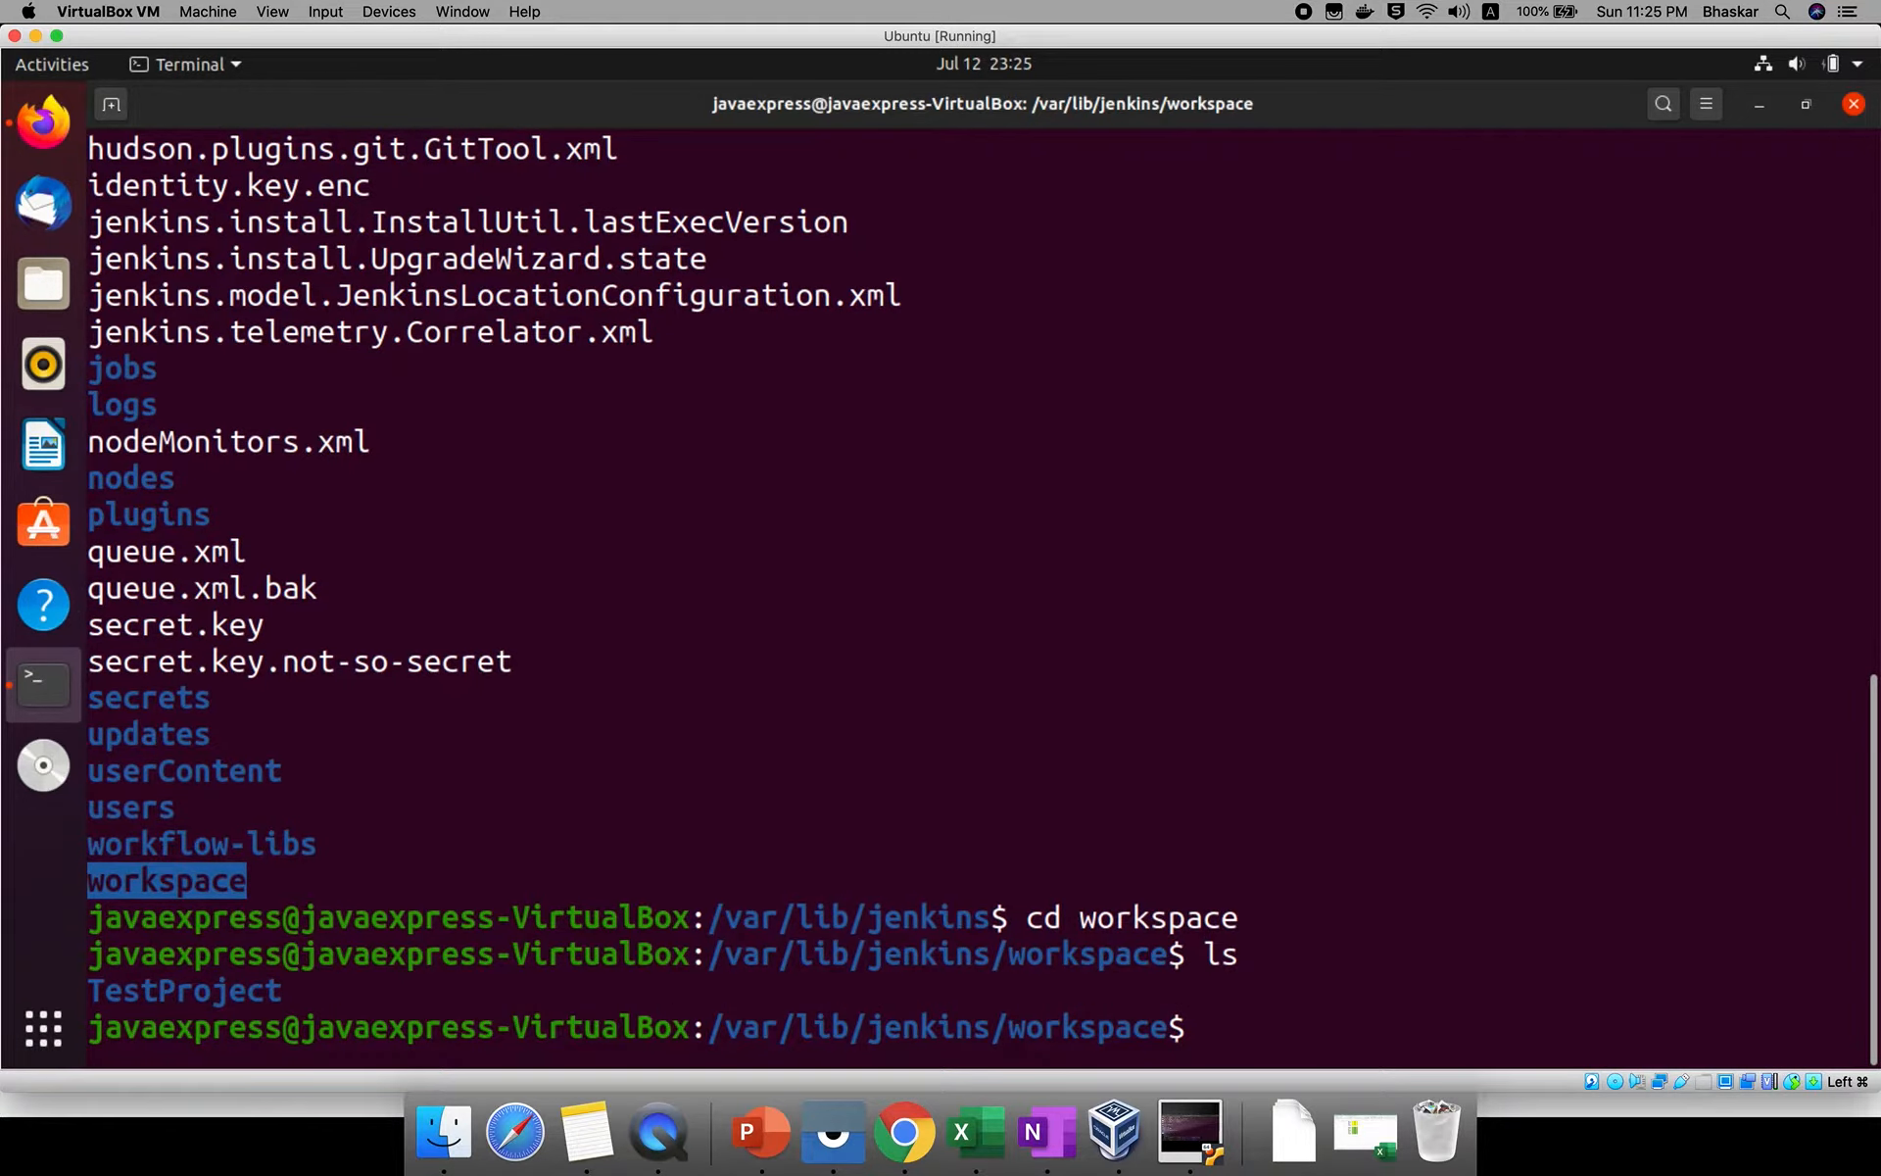
pyautogui.doubleClick(156, 984)
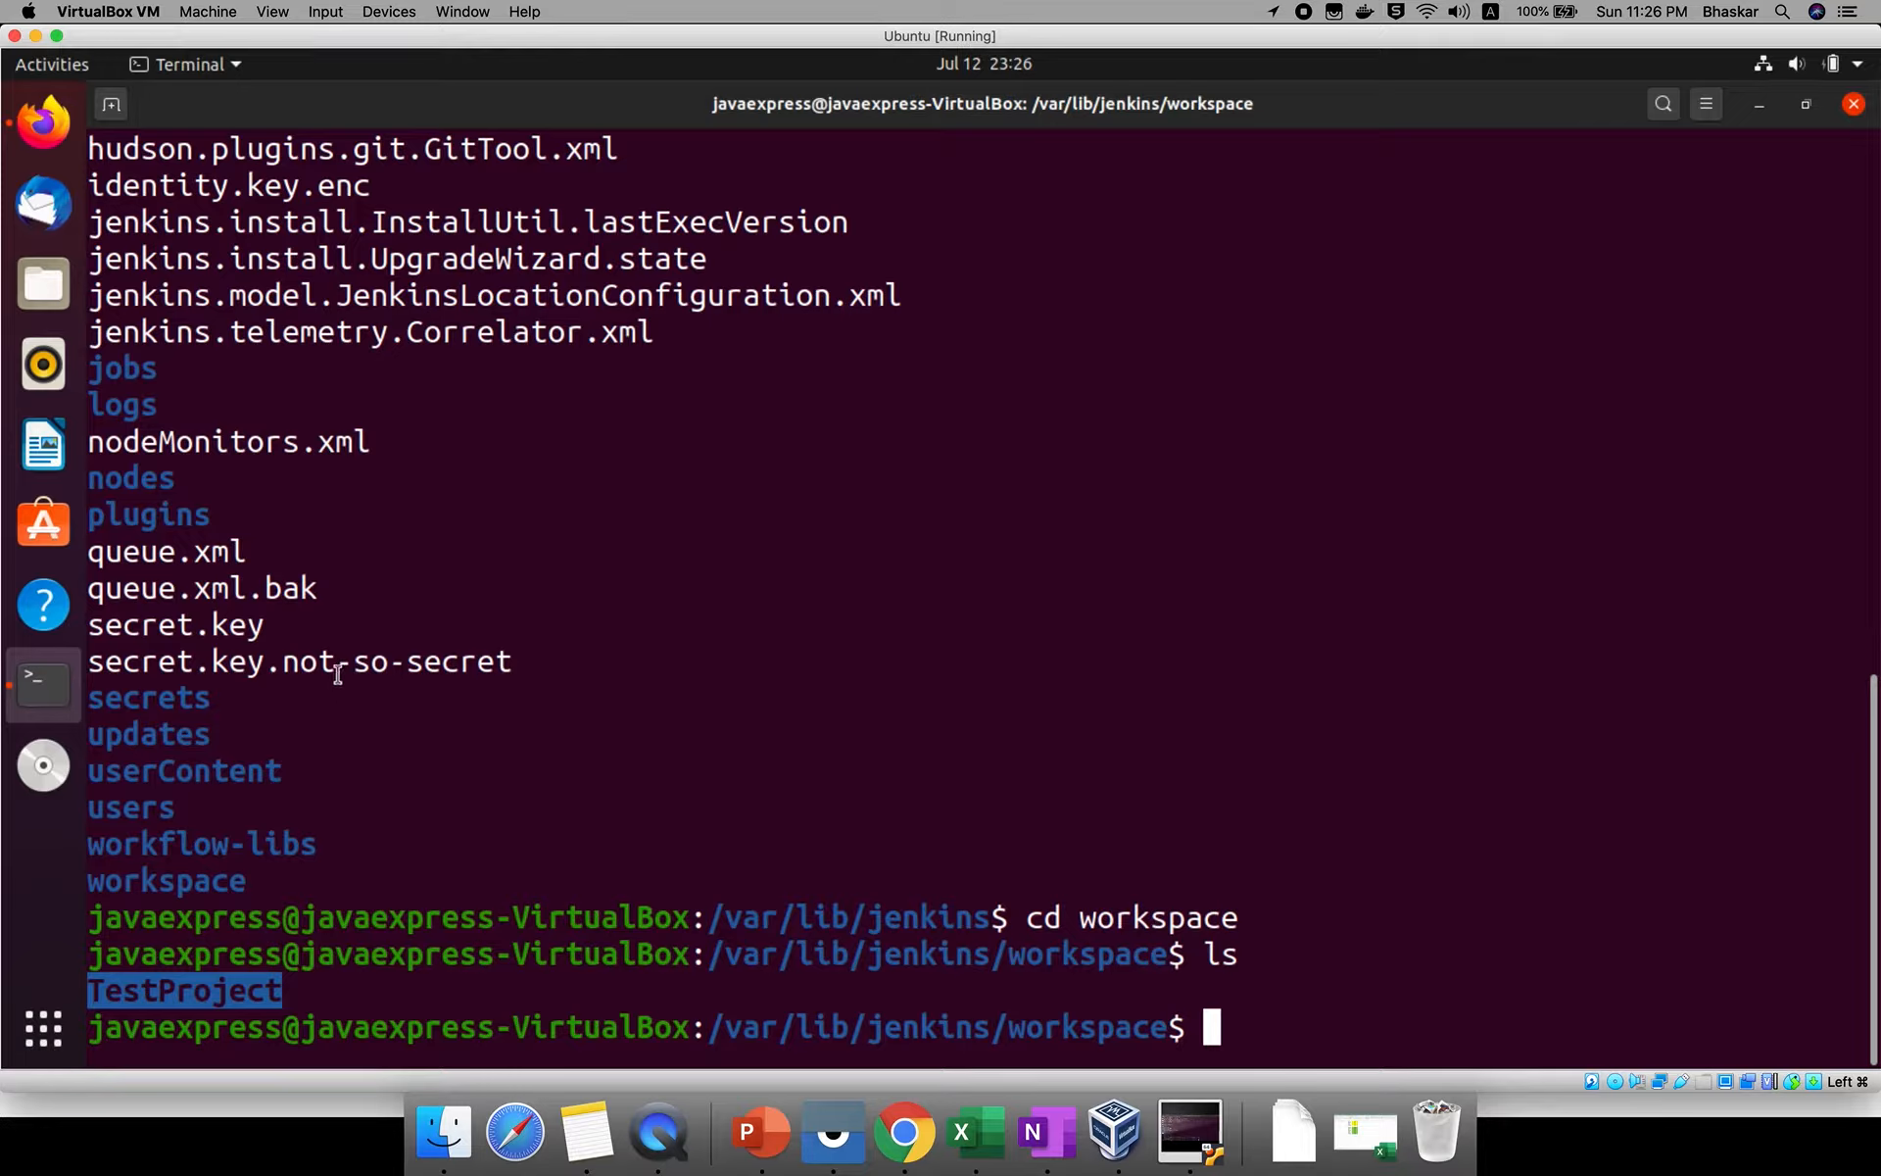
pyautogui.doubleClick(185, 624)
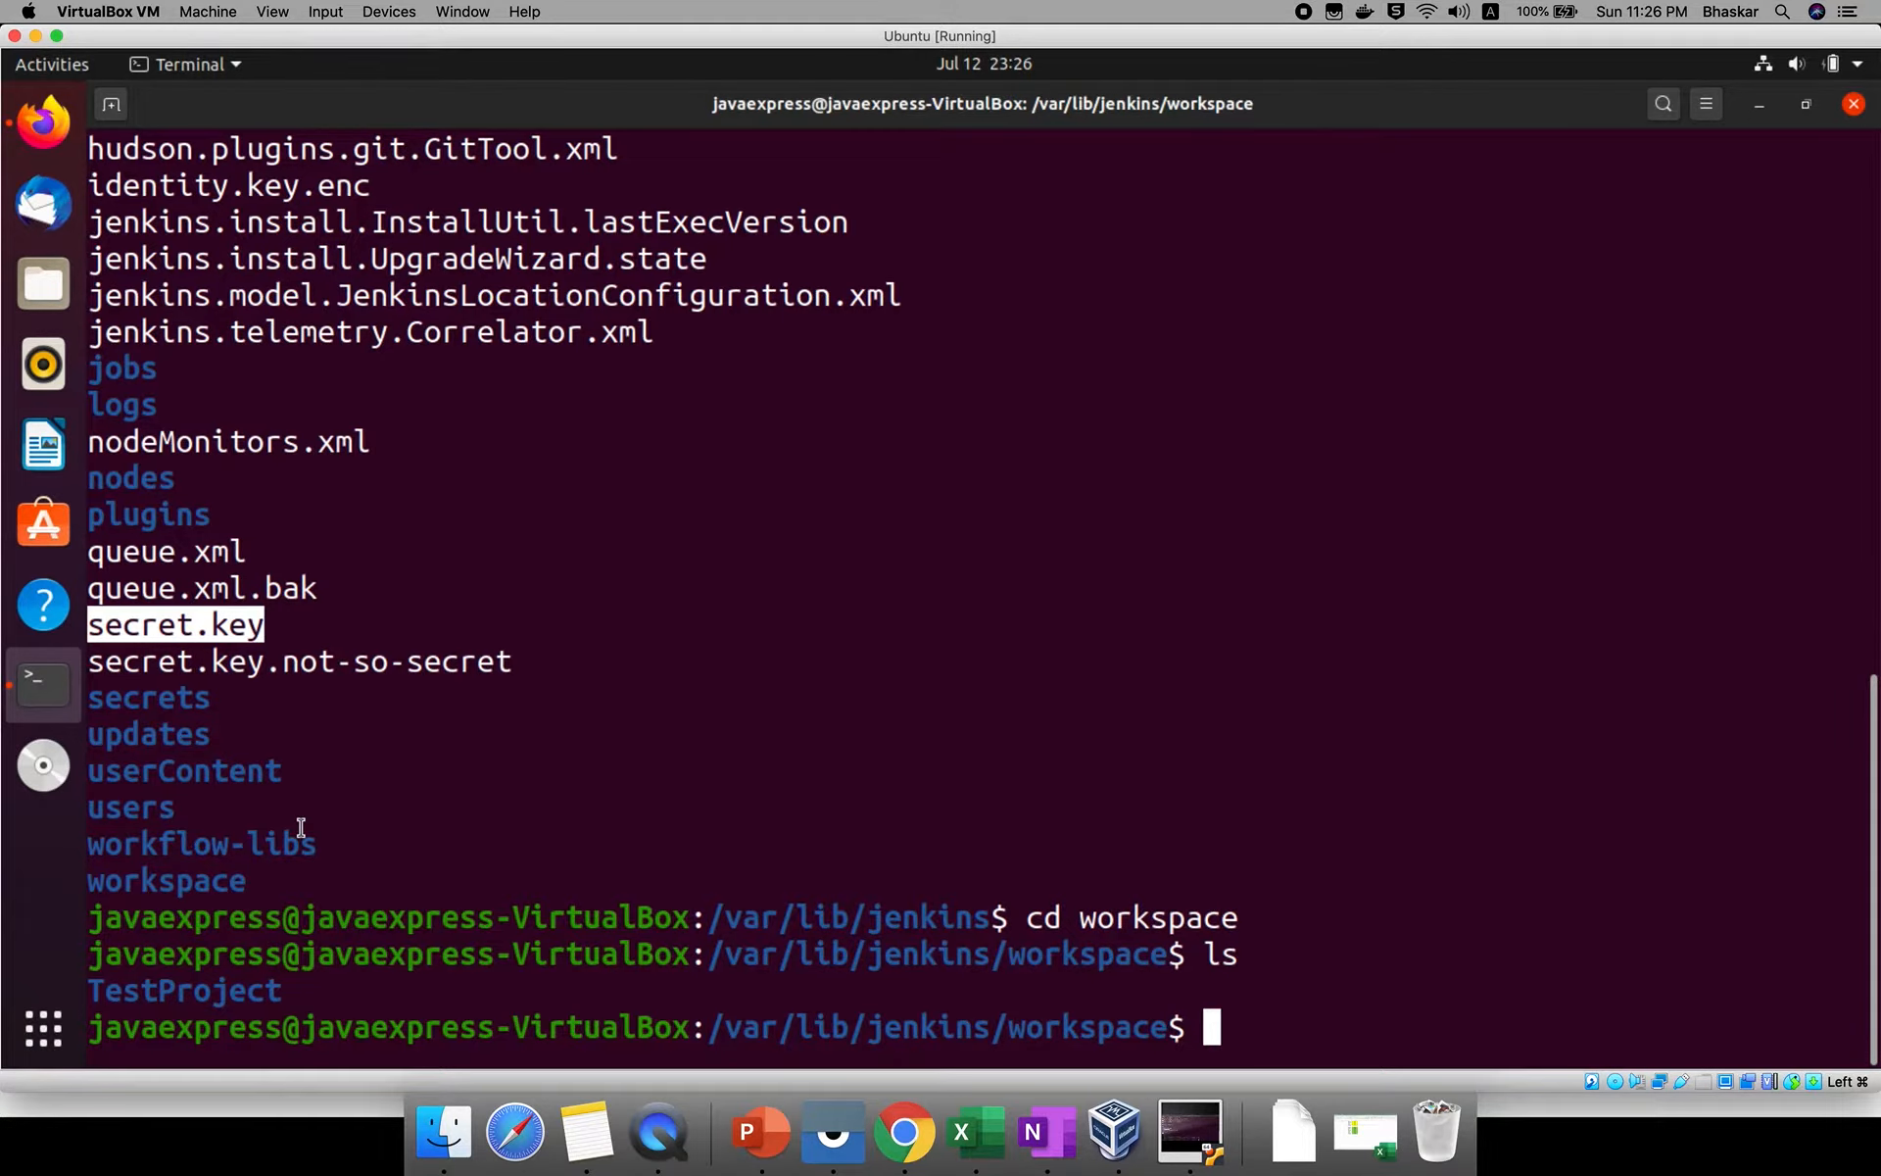
# Switch to Firefox, set the Jenkins System Message to "Java Express Jobs" and save the configuration.
pyautogui.click(55, 138)
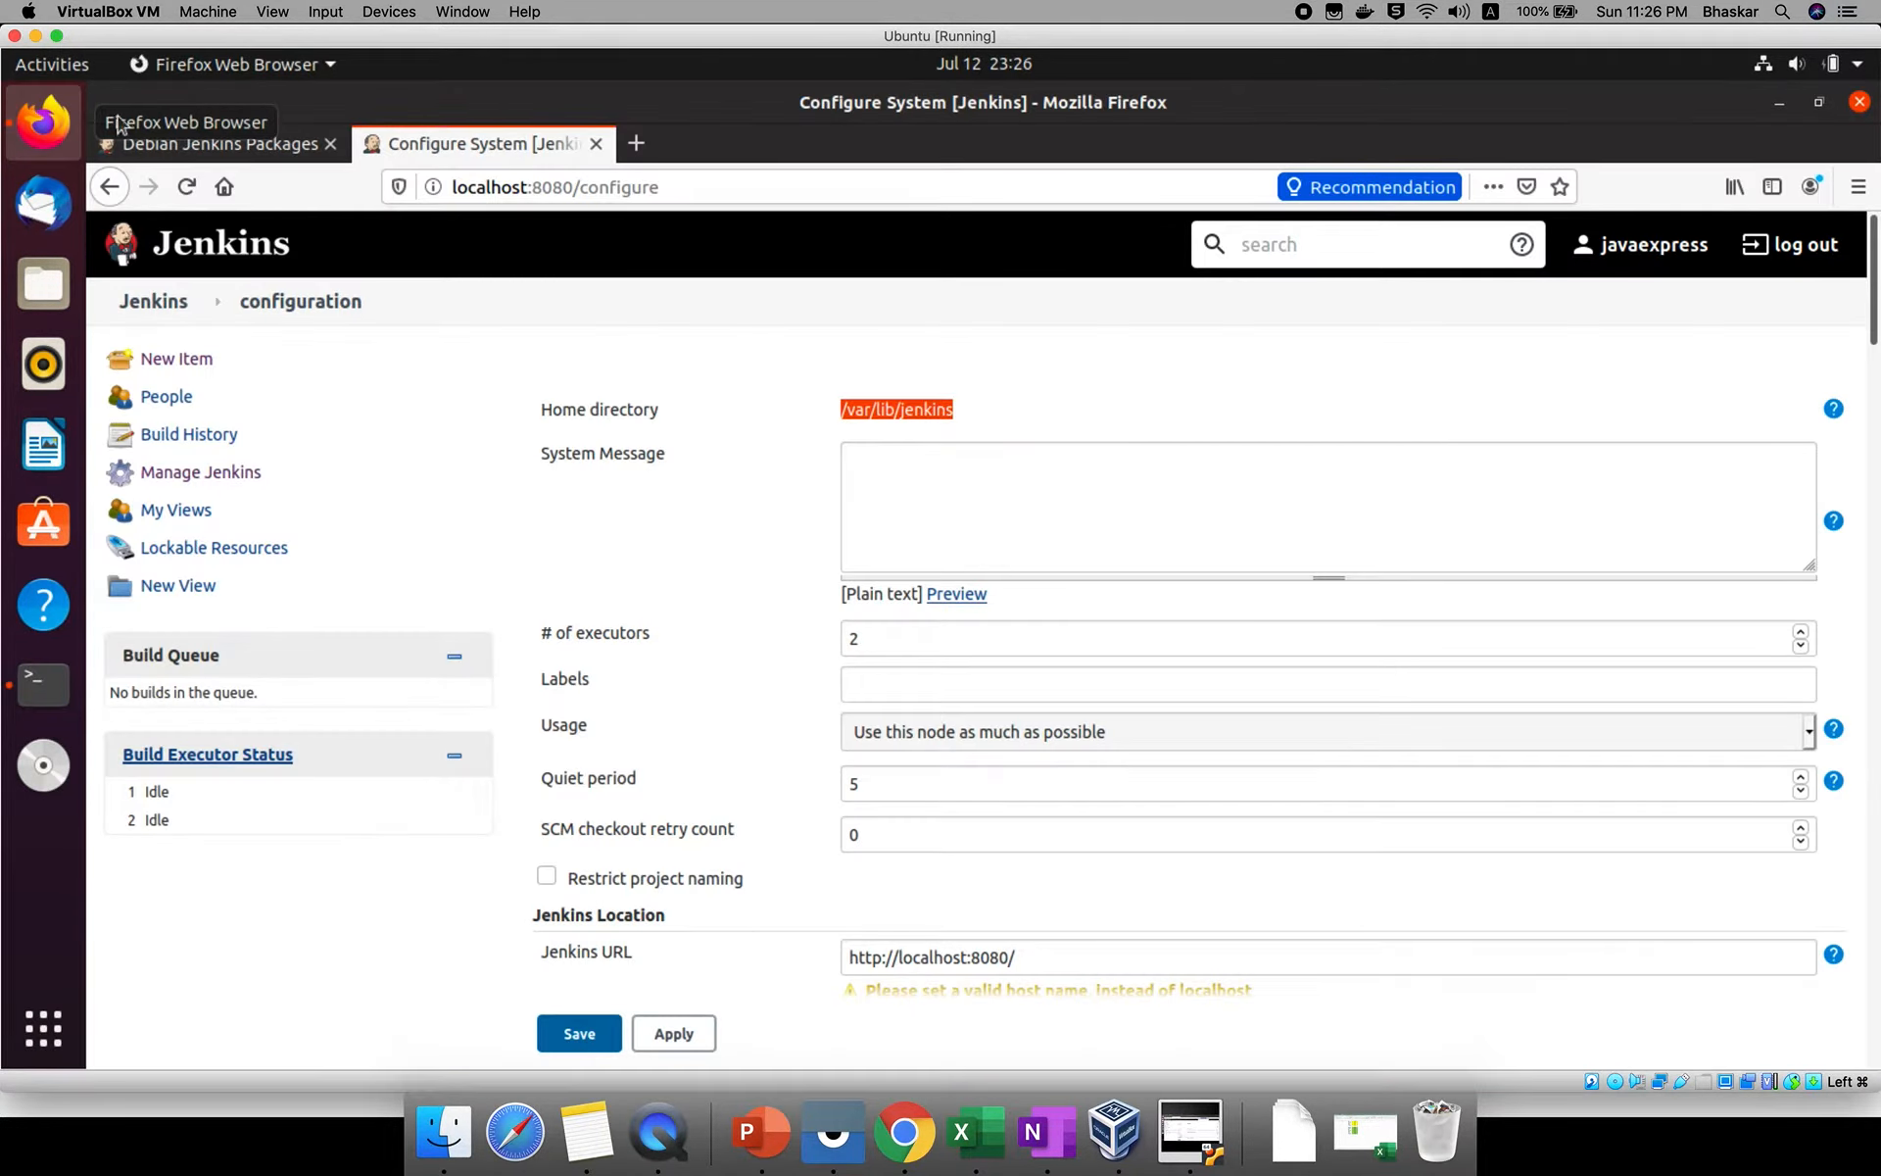
pyautogui.click(950, 514)
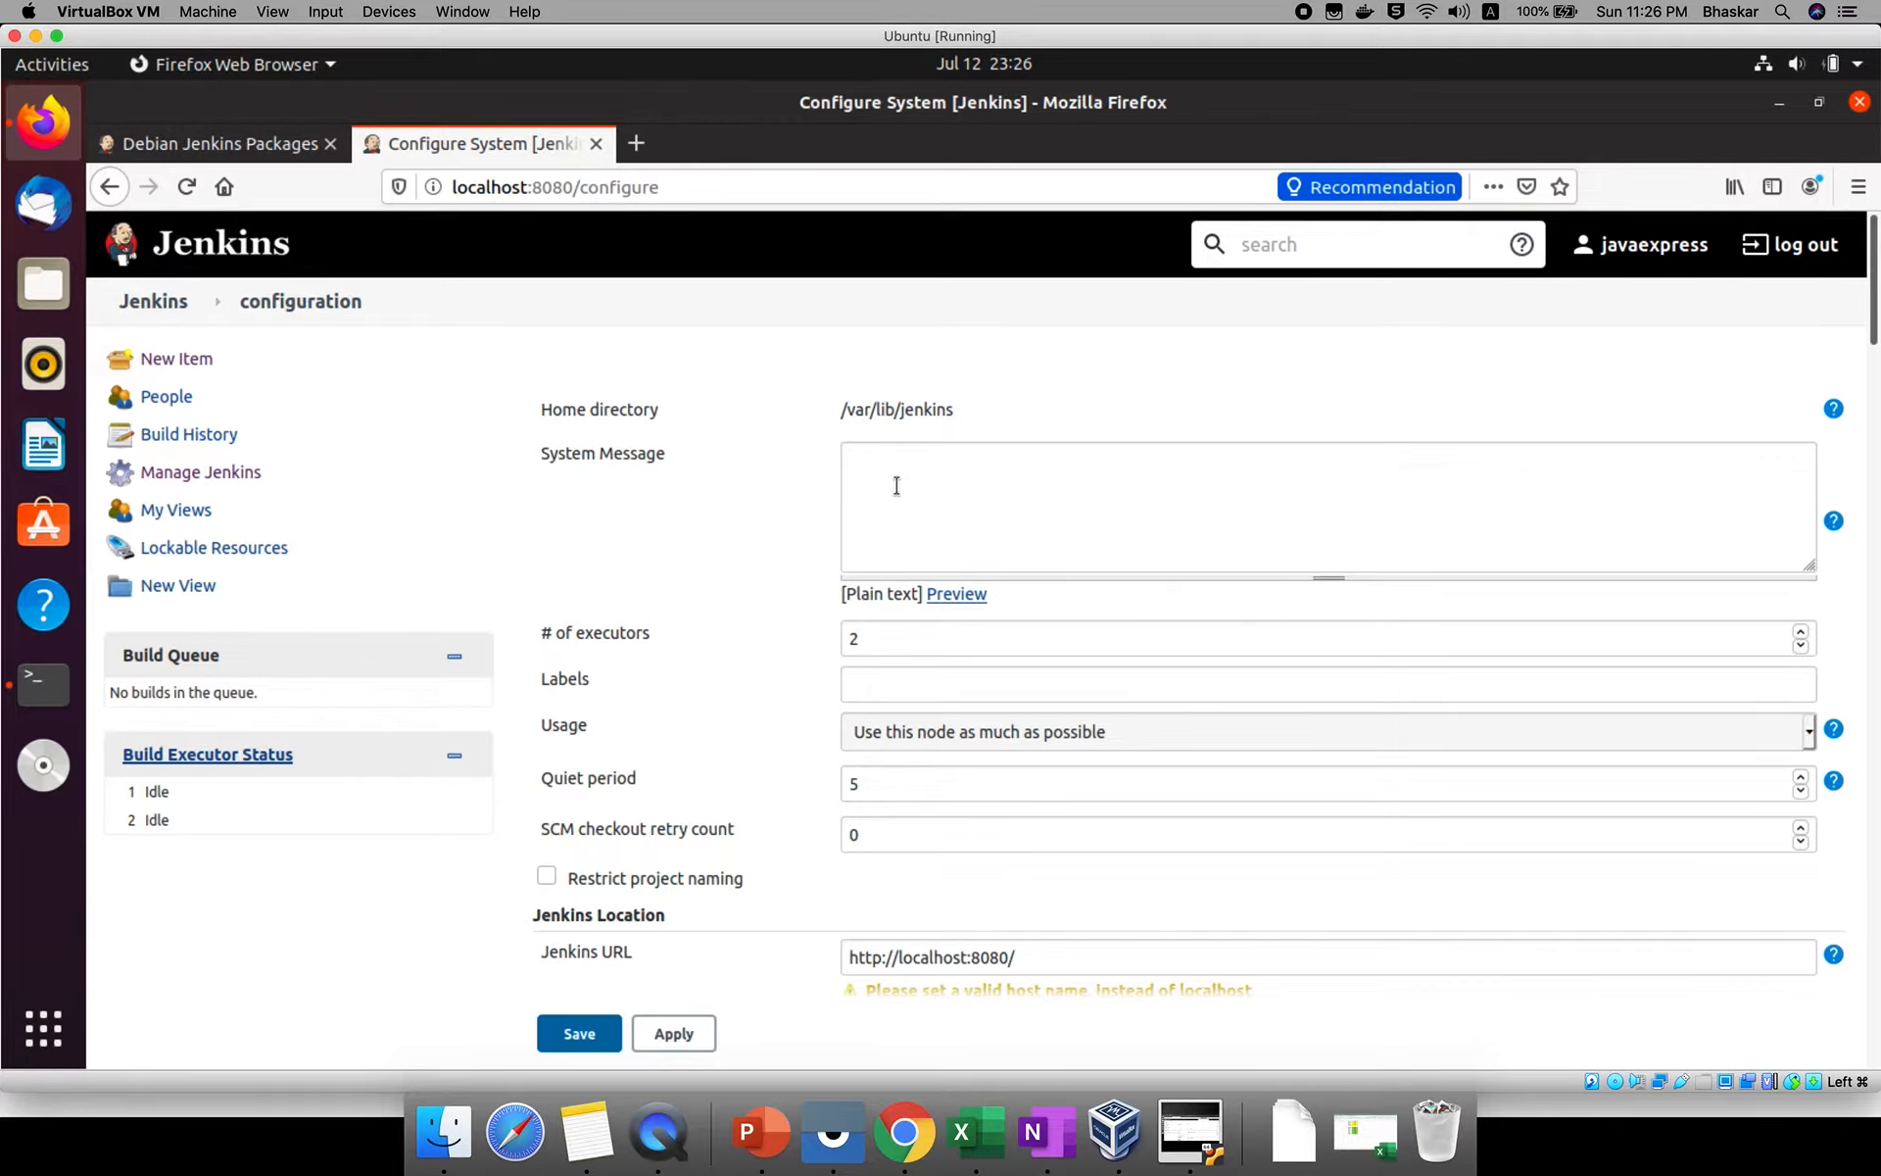
pyautogui.write('Java Express Jobs')
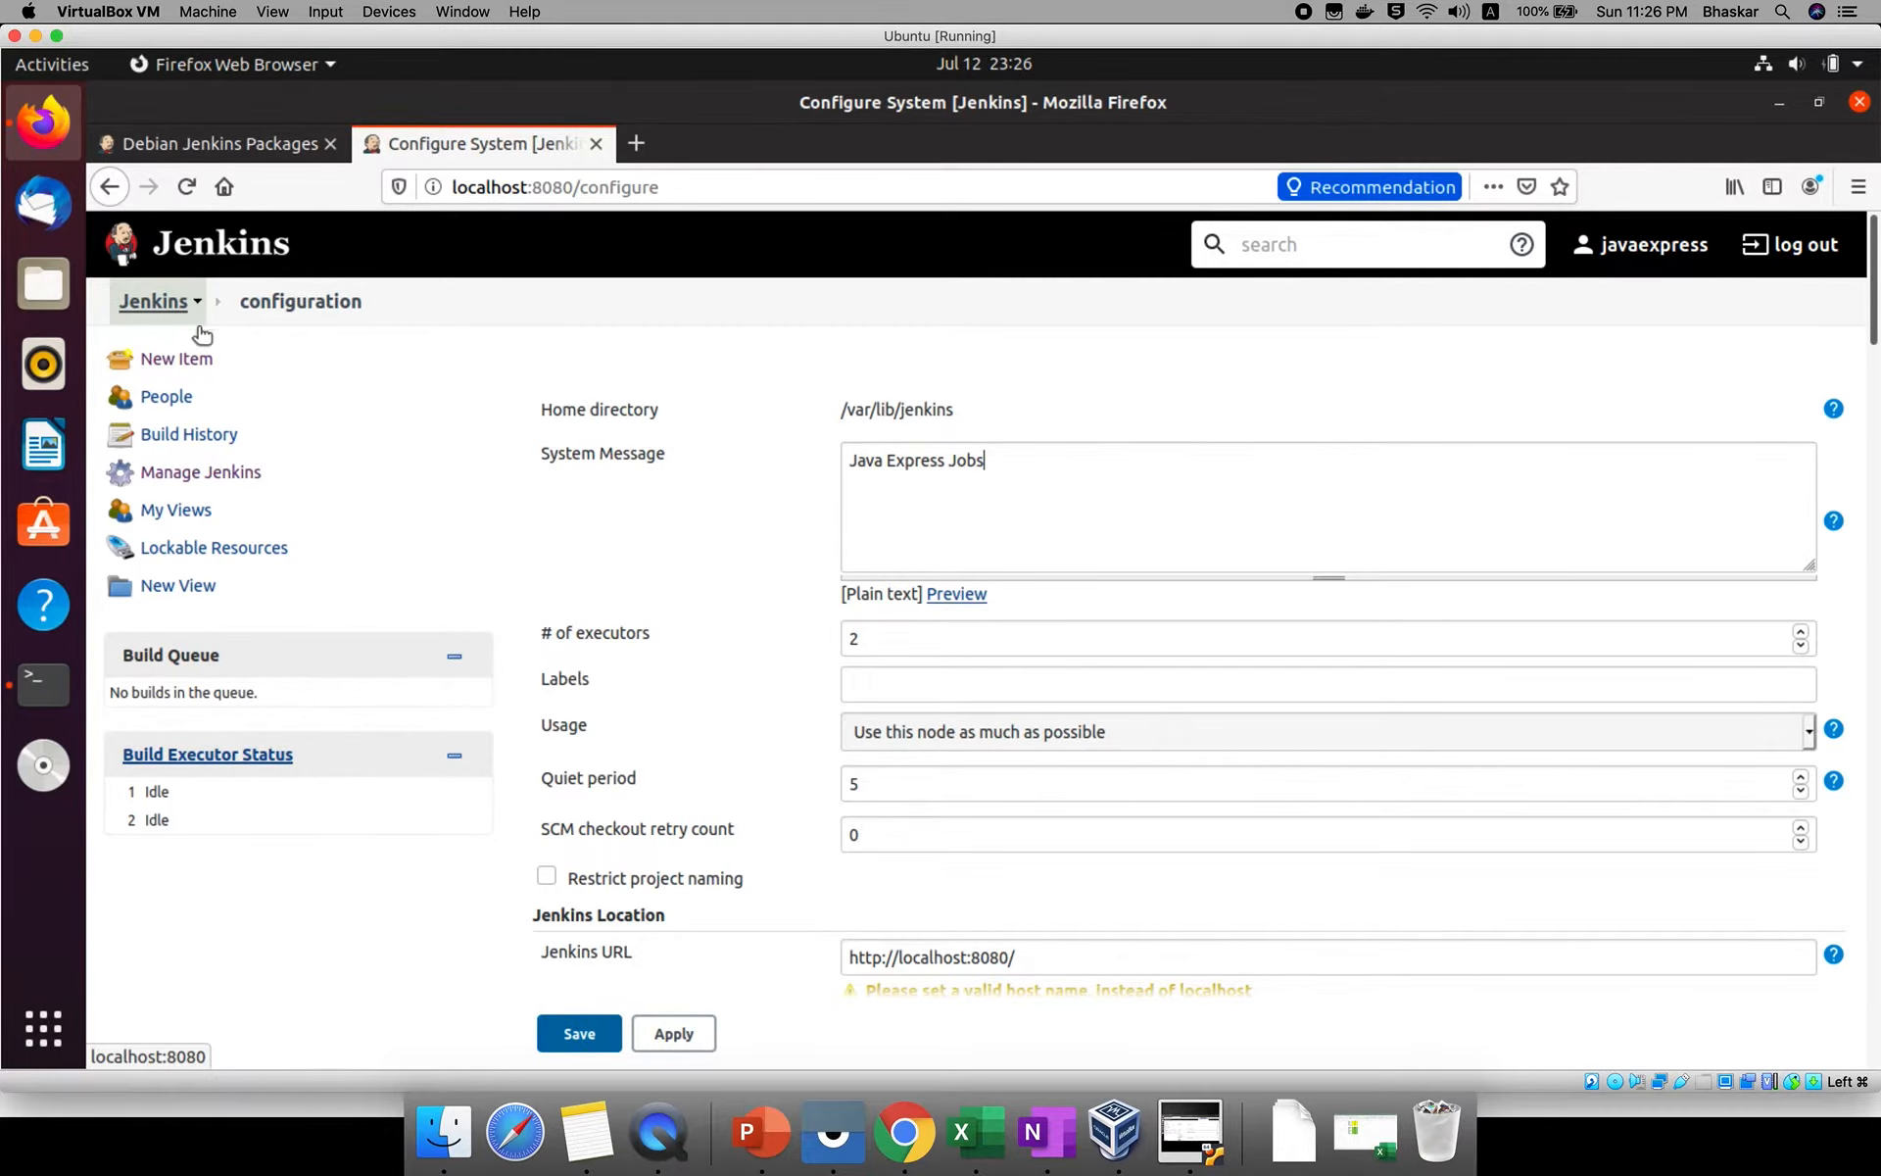
pyautogui.click(587, 1037)
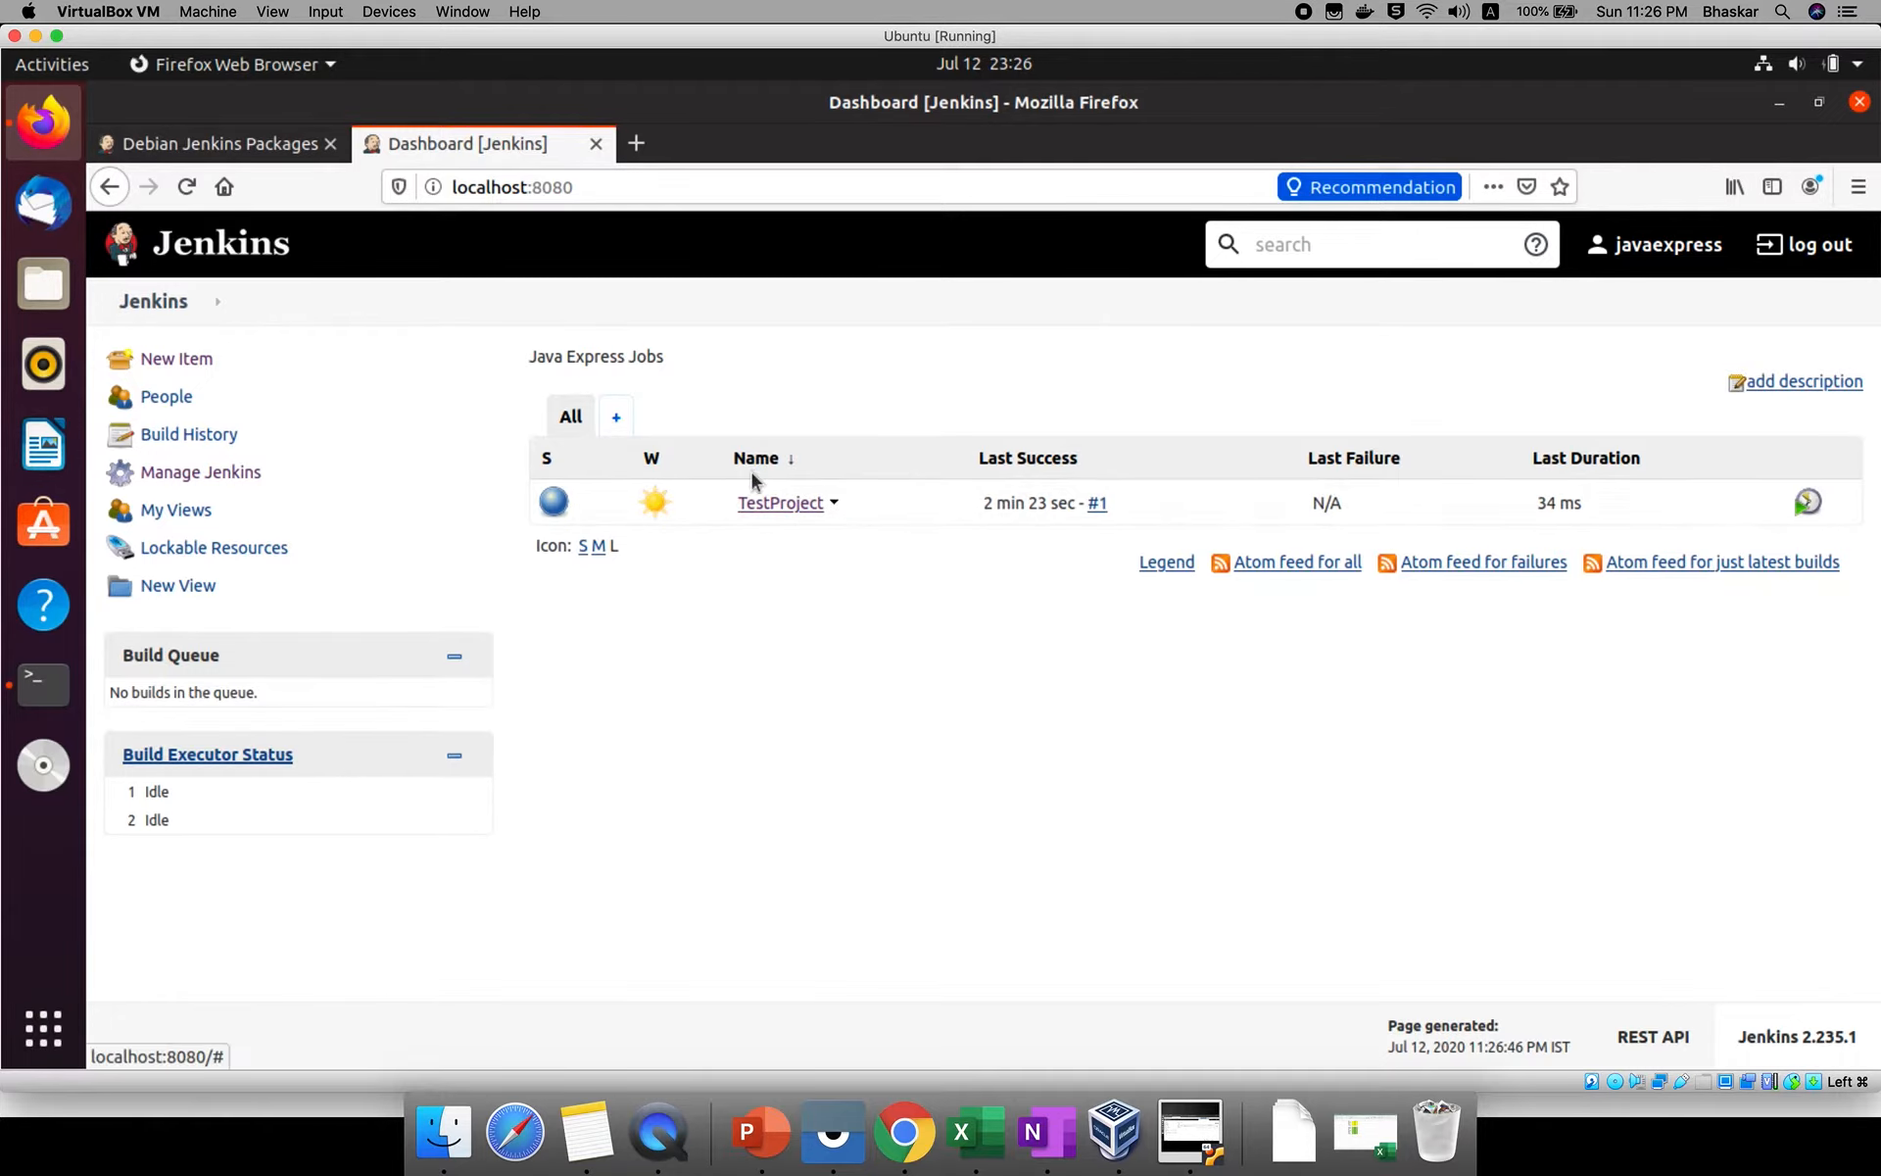
# Examine the system message shown above the job list on the Jenkins dashboard.
pyautogui.tripleClick(604, 355)
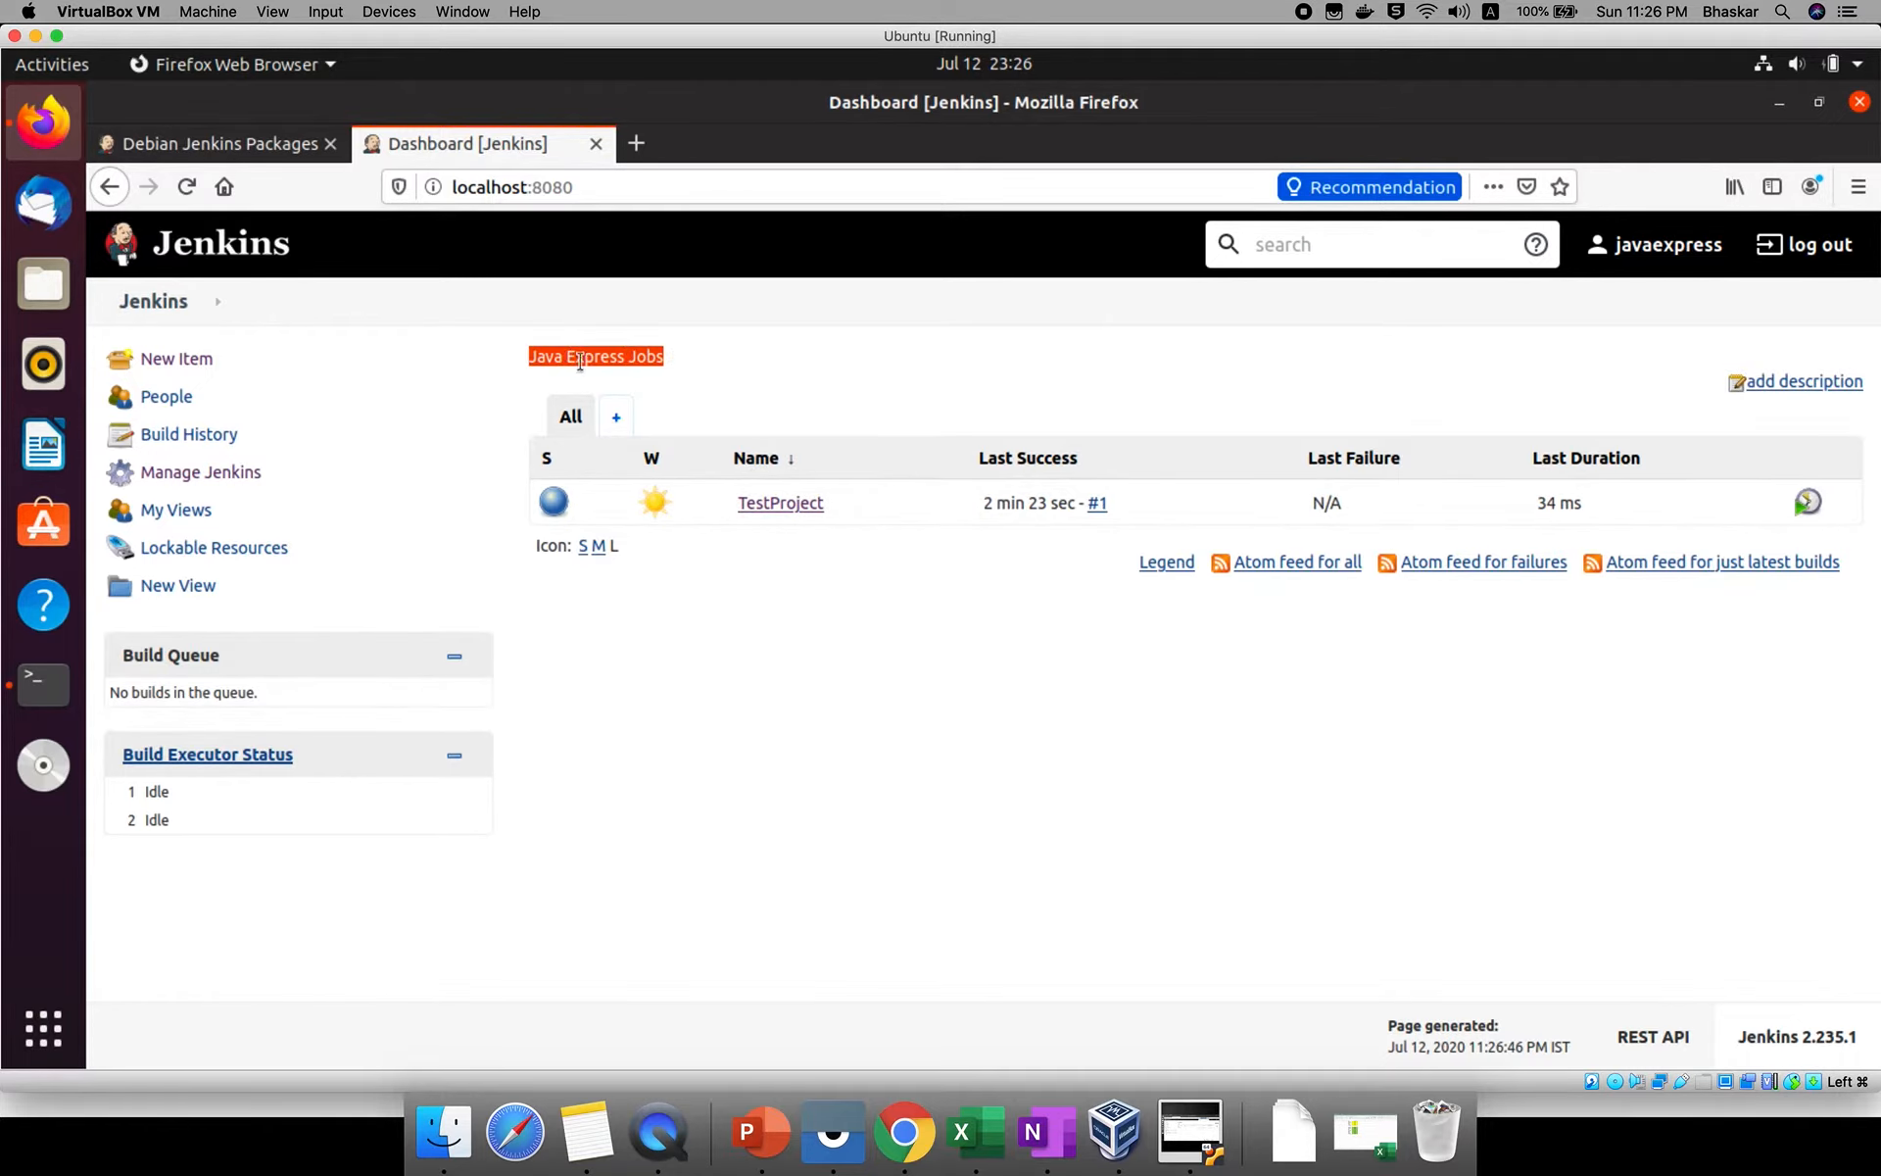
pyautogui.doubleClick(625, 353)
pyautogui.click(625, 353)
pyautogui.click(625, 353)
pyautogui.tripleClick(602, 355)
# Reopen Configure System and check which markup format the System Message uses.
pyautogui.click(217, 477)
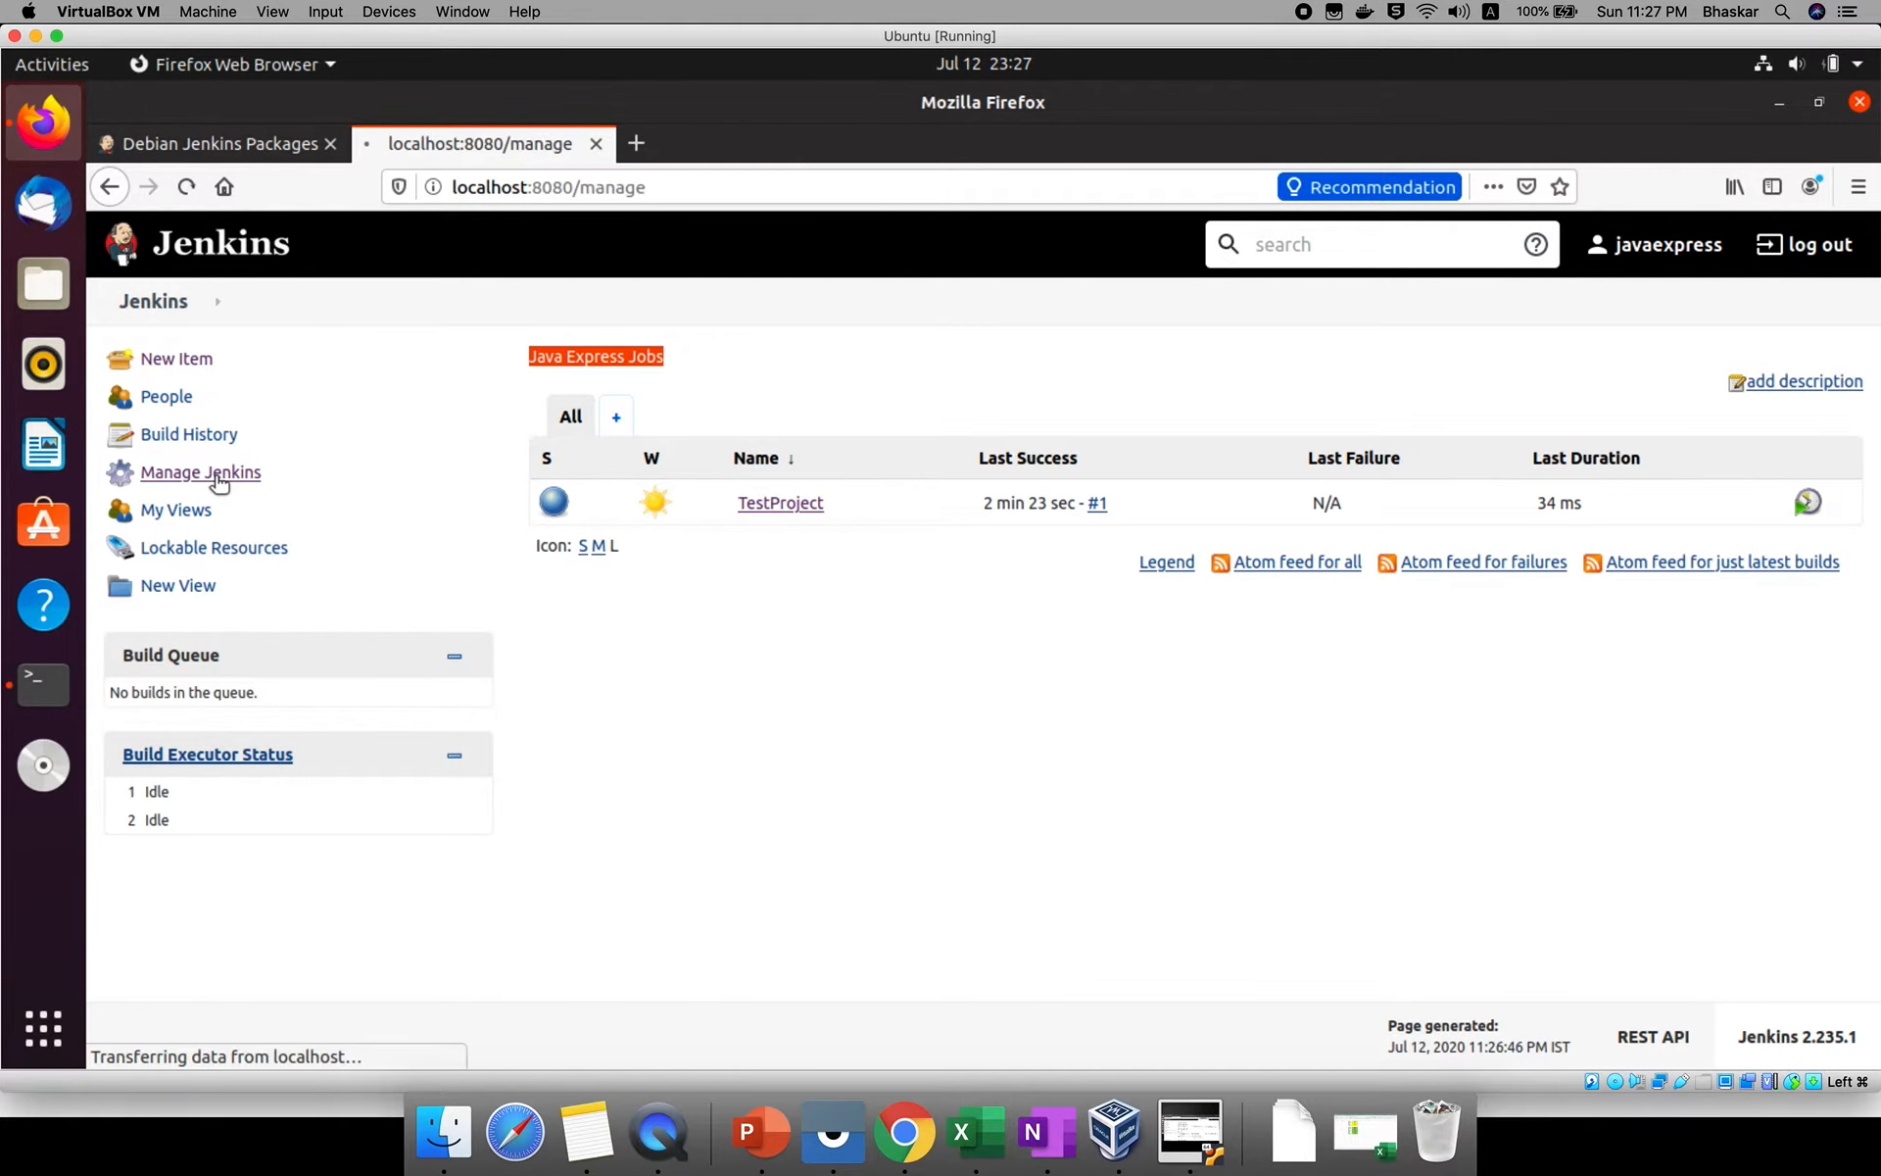
pyautogui.click(674, 532)
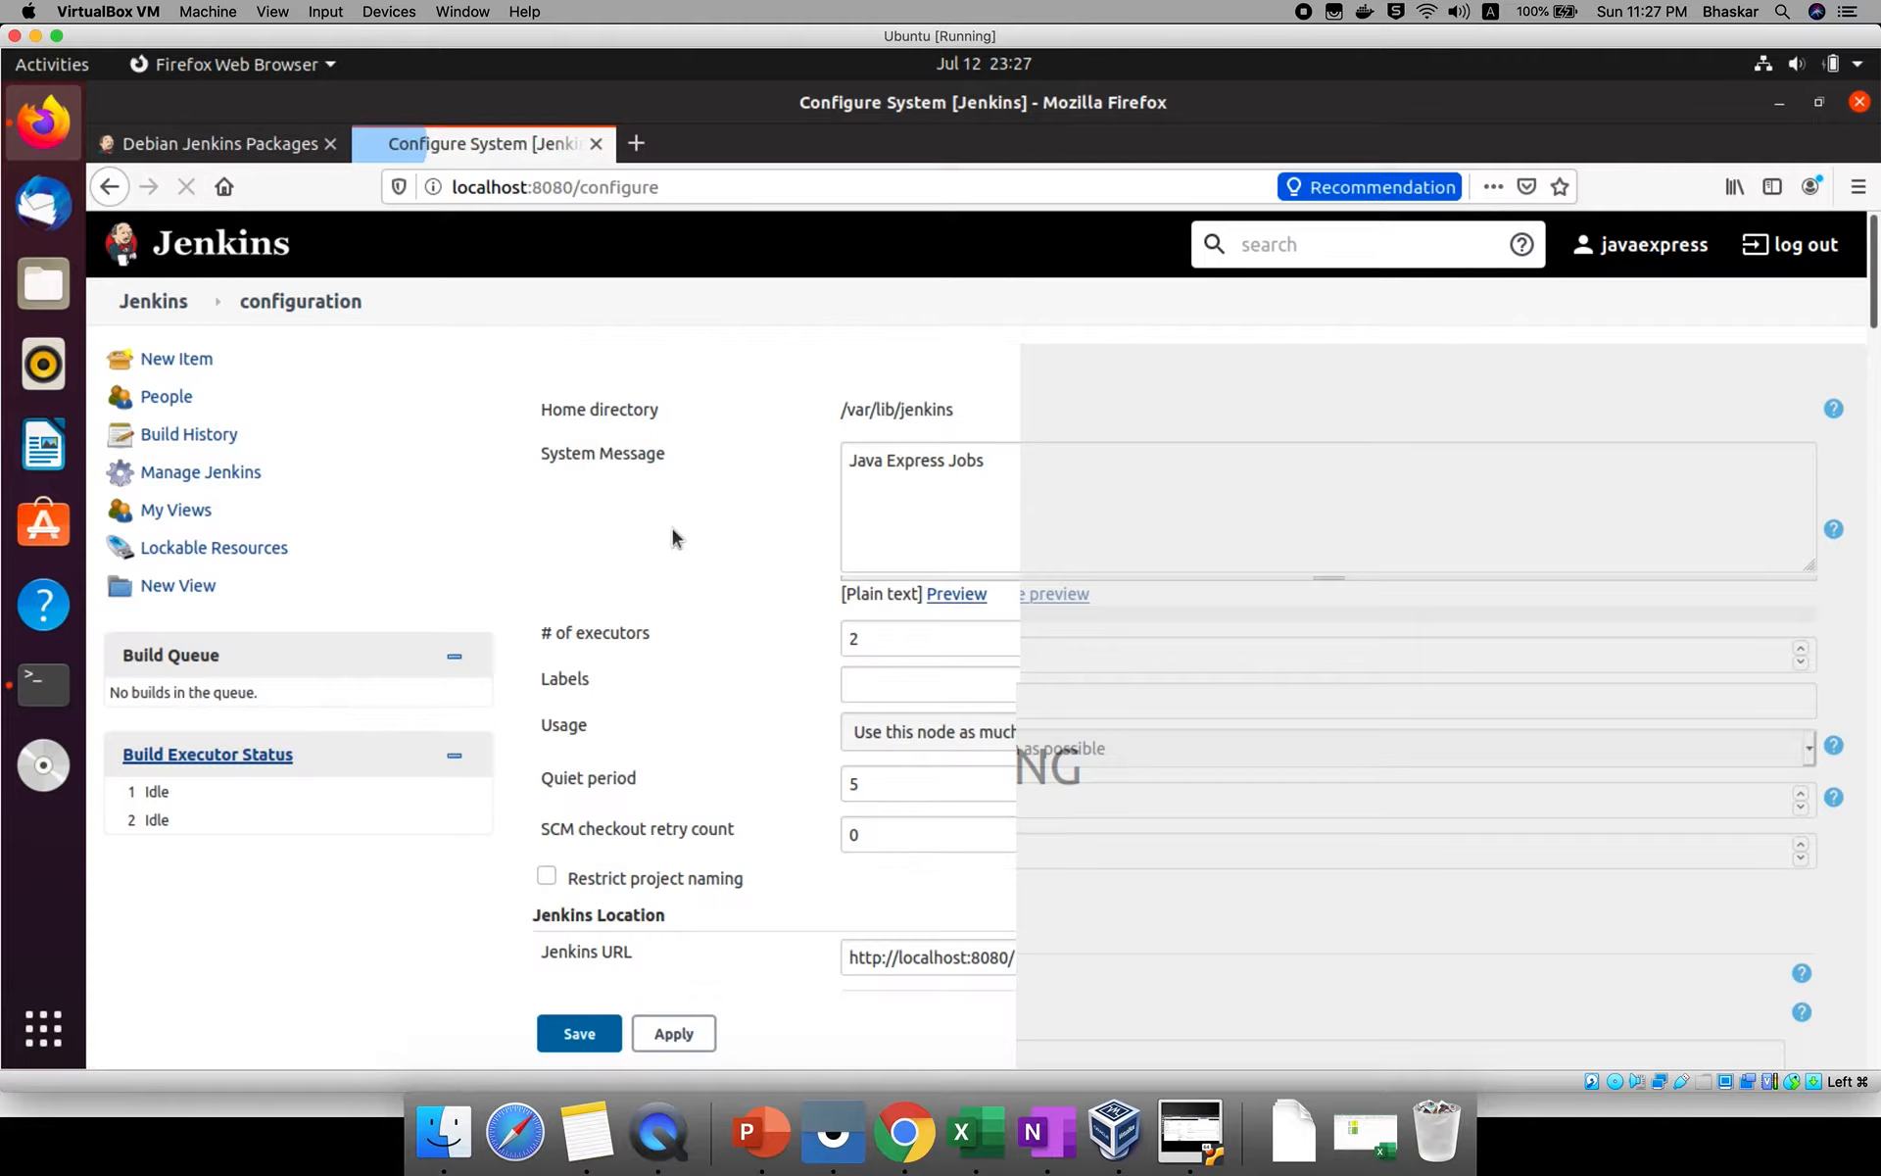
pyautogui.doubleClick(871, 593)
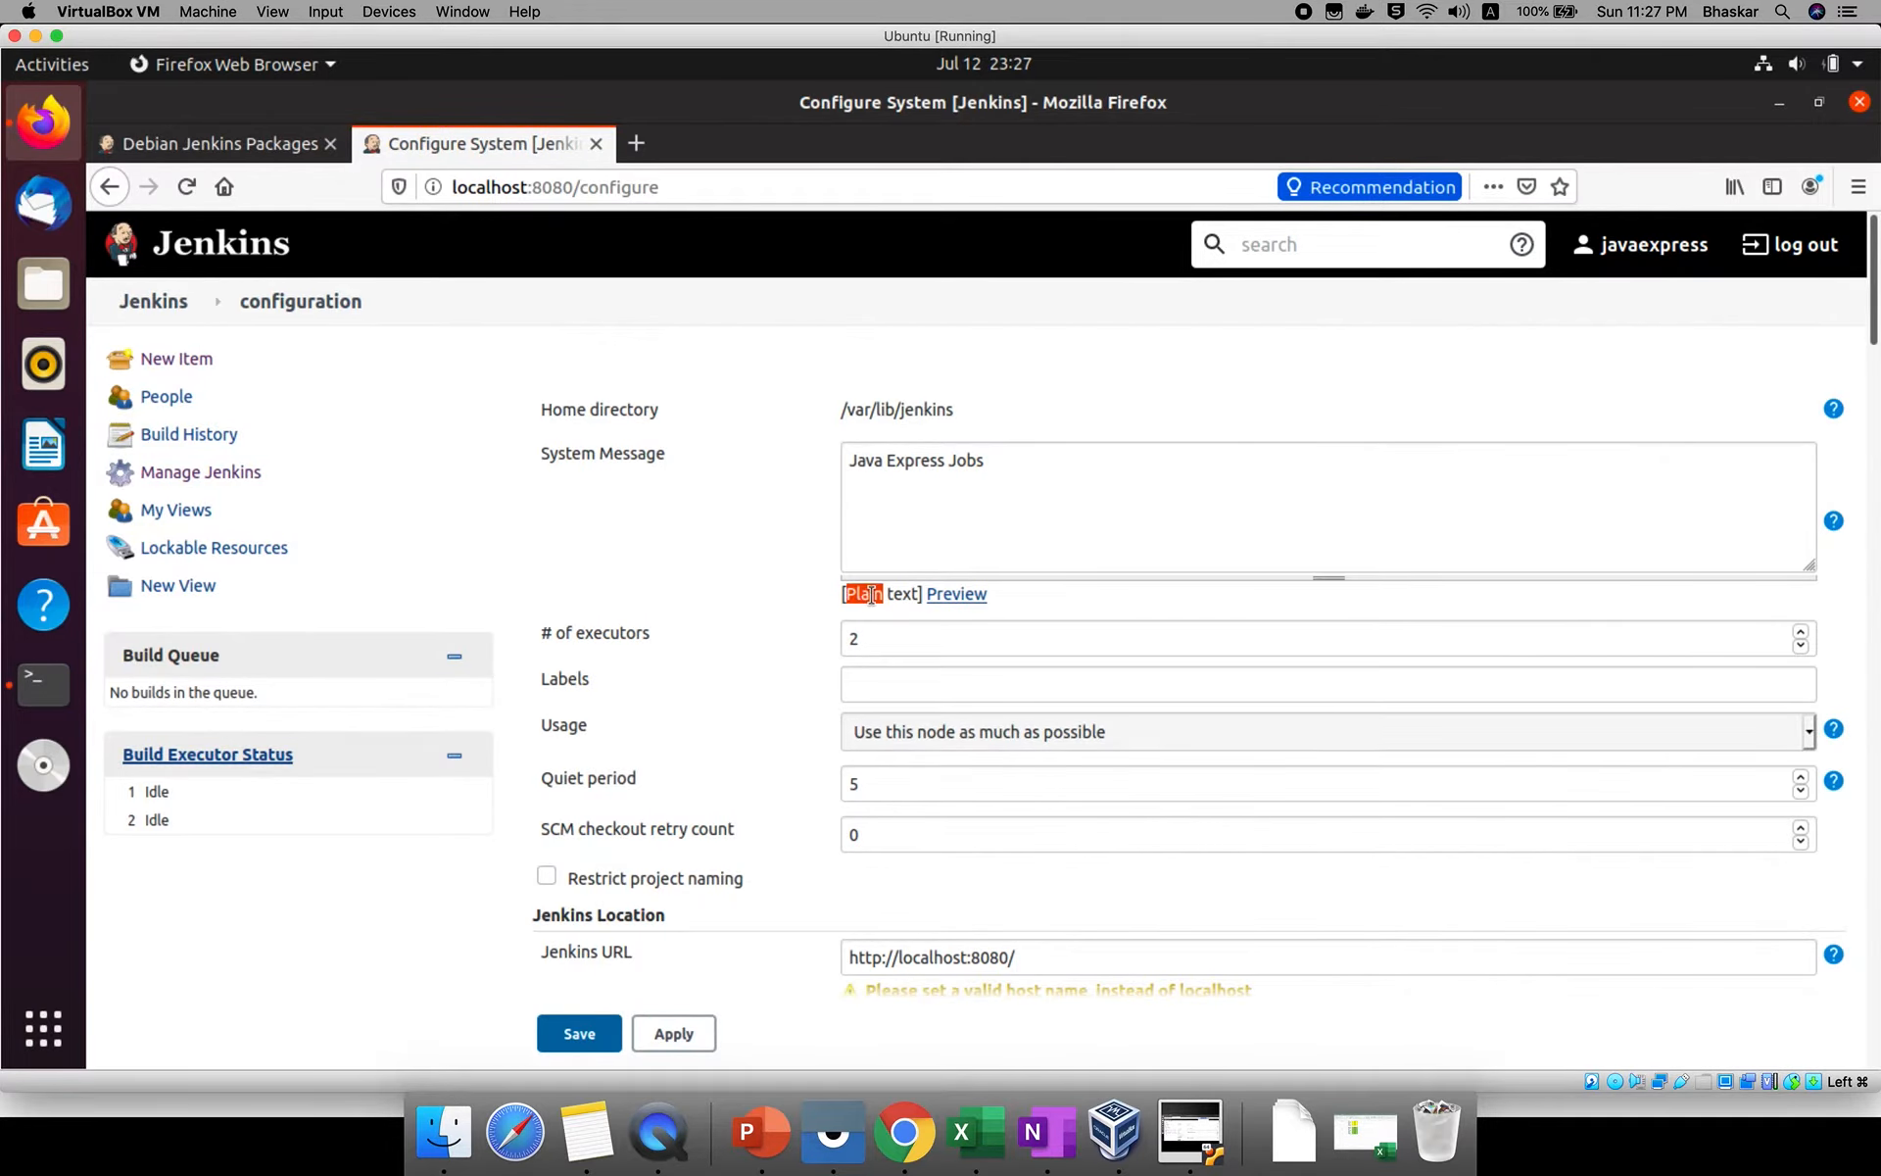
pyautogui.tripleClick(869, 595)
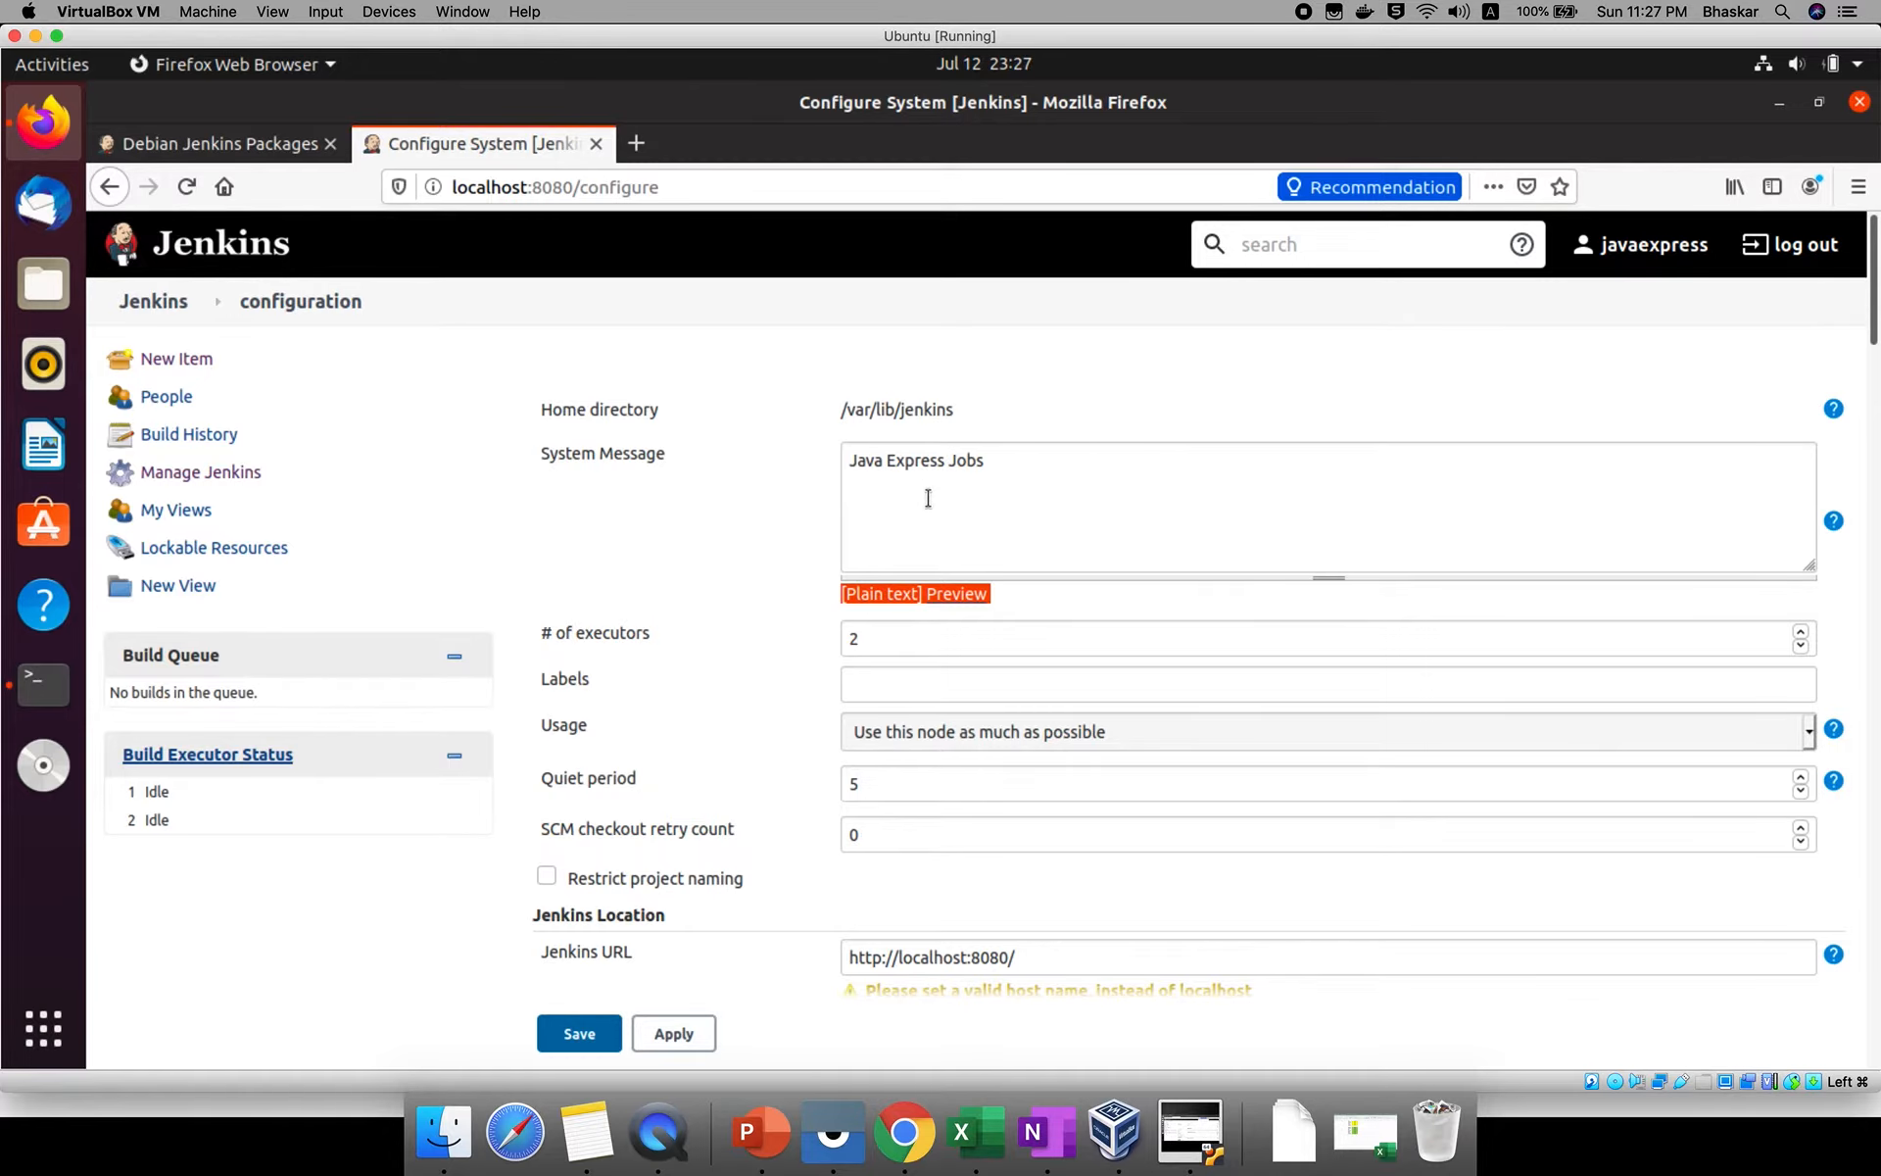
# Set the Markup Formatter to Safe HTML in Configure Global Security and save the settings.
pyautogui.click(218, 475)
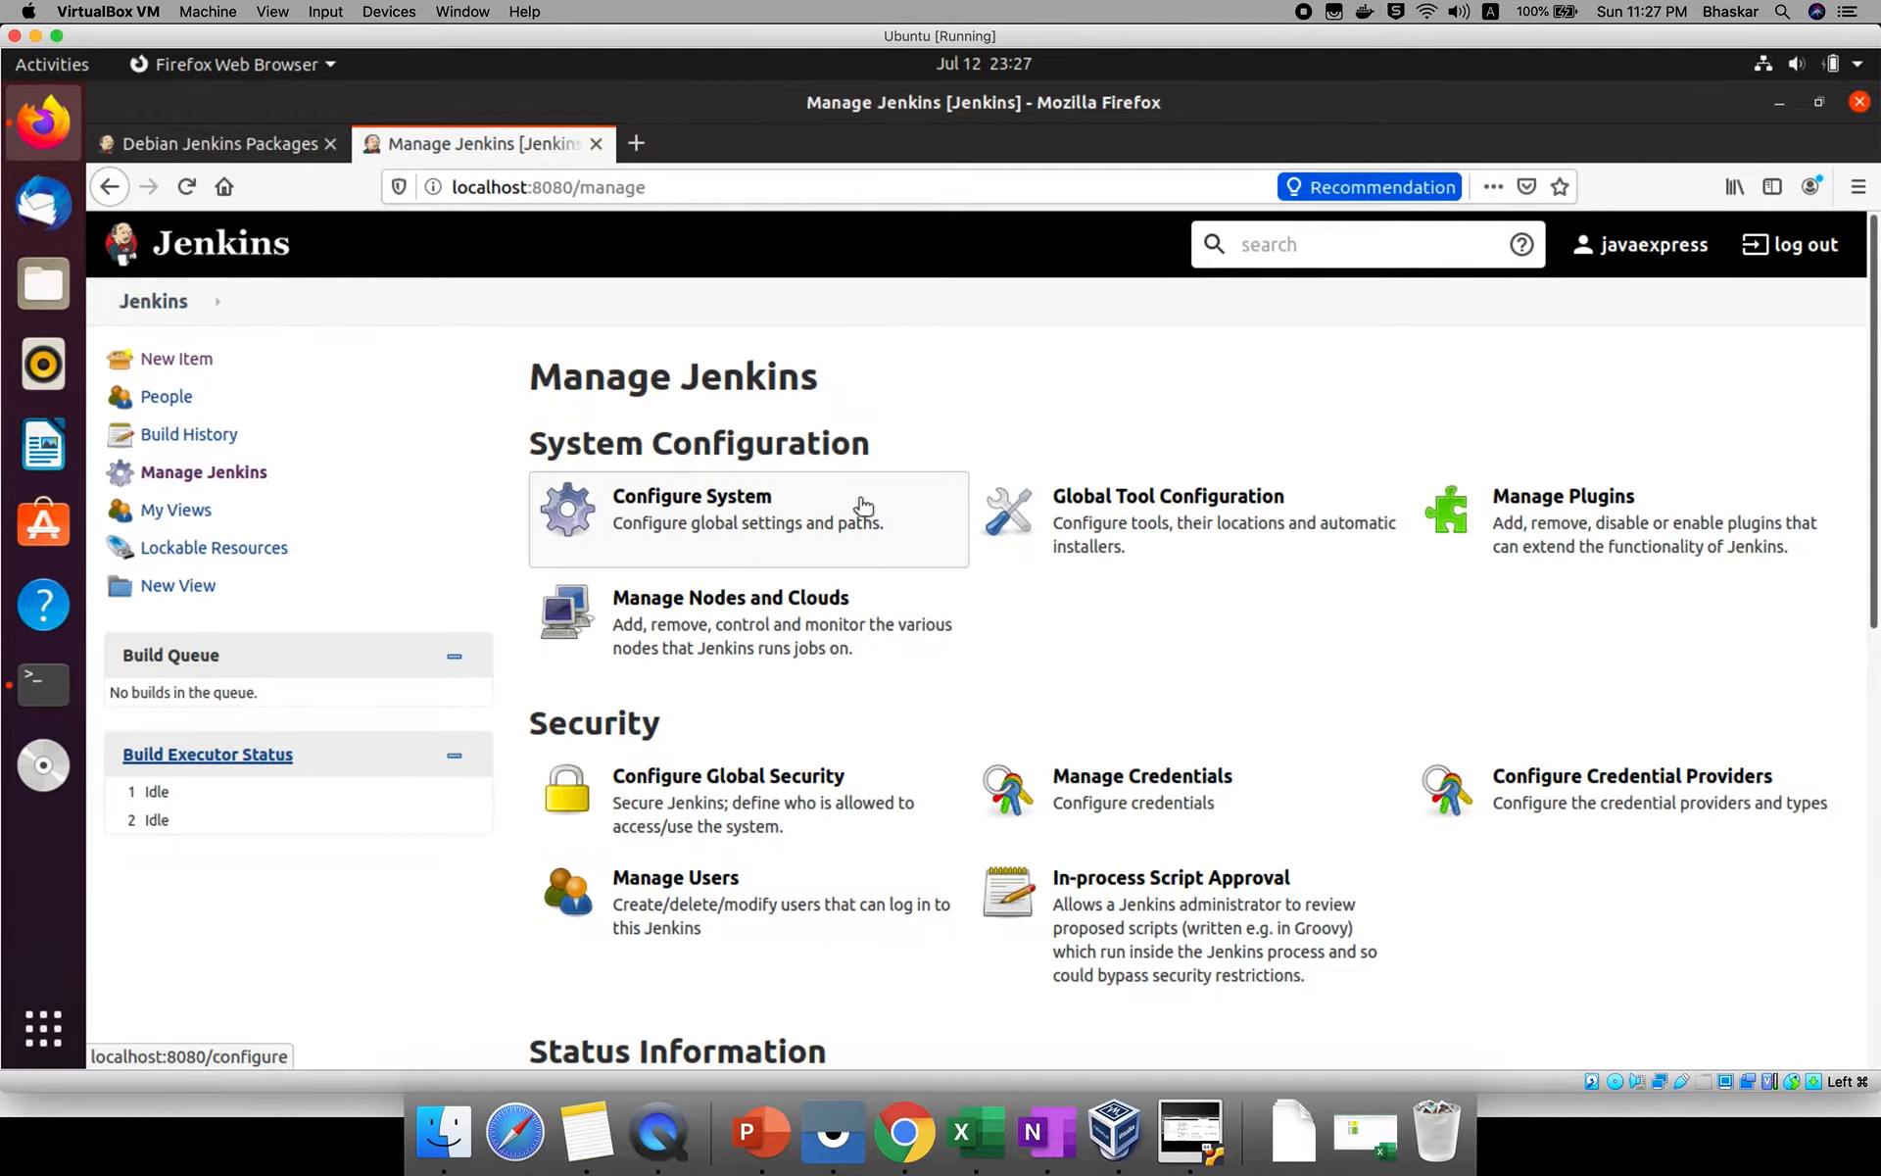
pyautogui.click(726, 795)
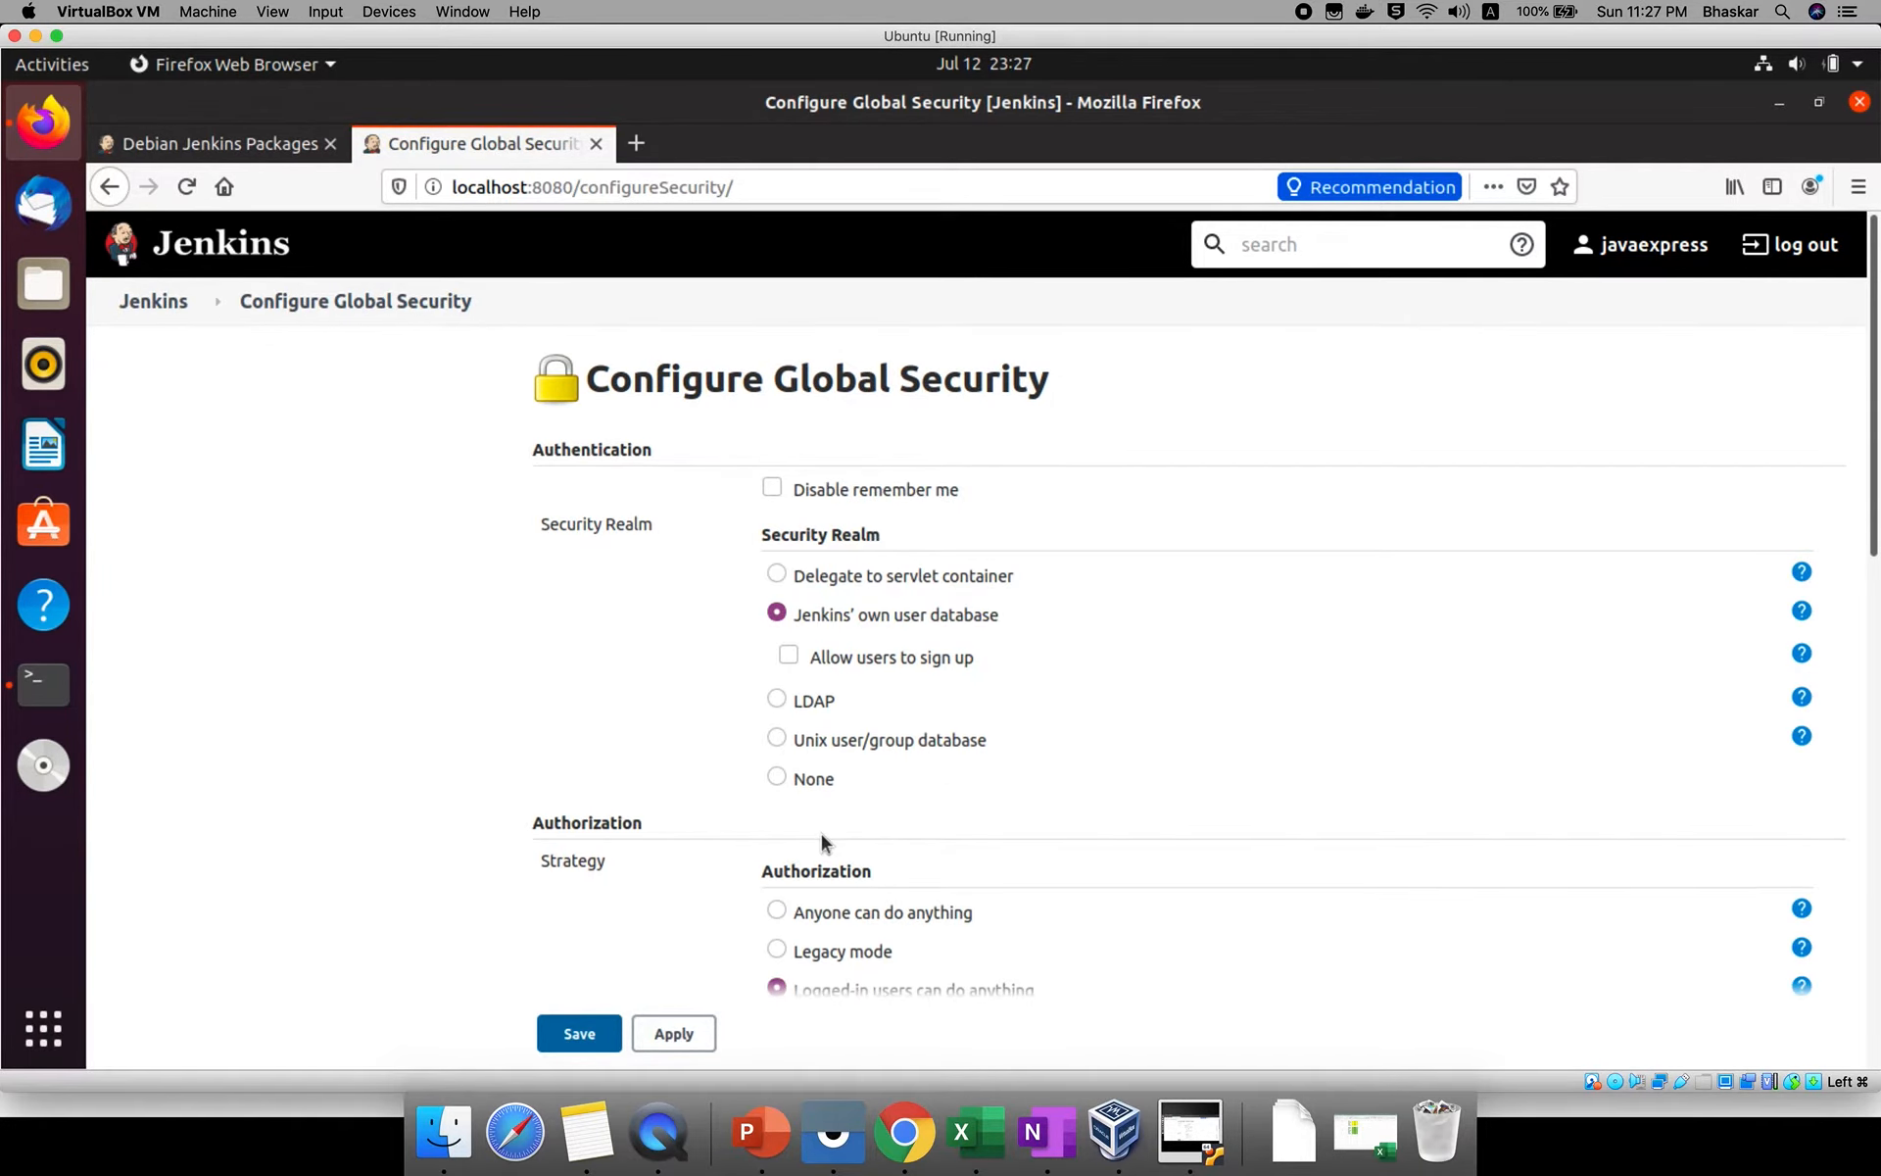
pyautogui.scroll(-3, 821, 838)
pyautogui.scroll(-2, 823, 831)
pyautogui.scroll(-4, 802, 849)
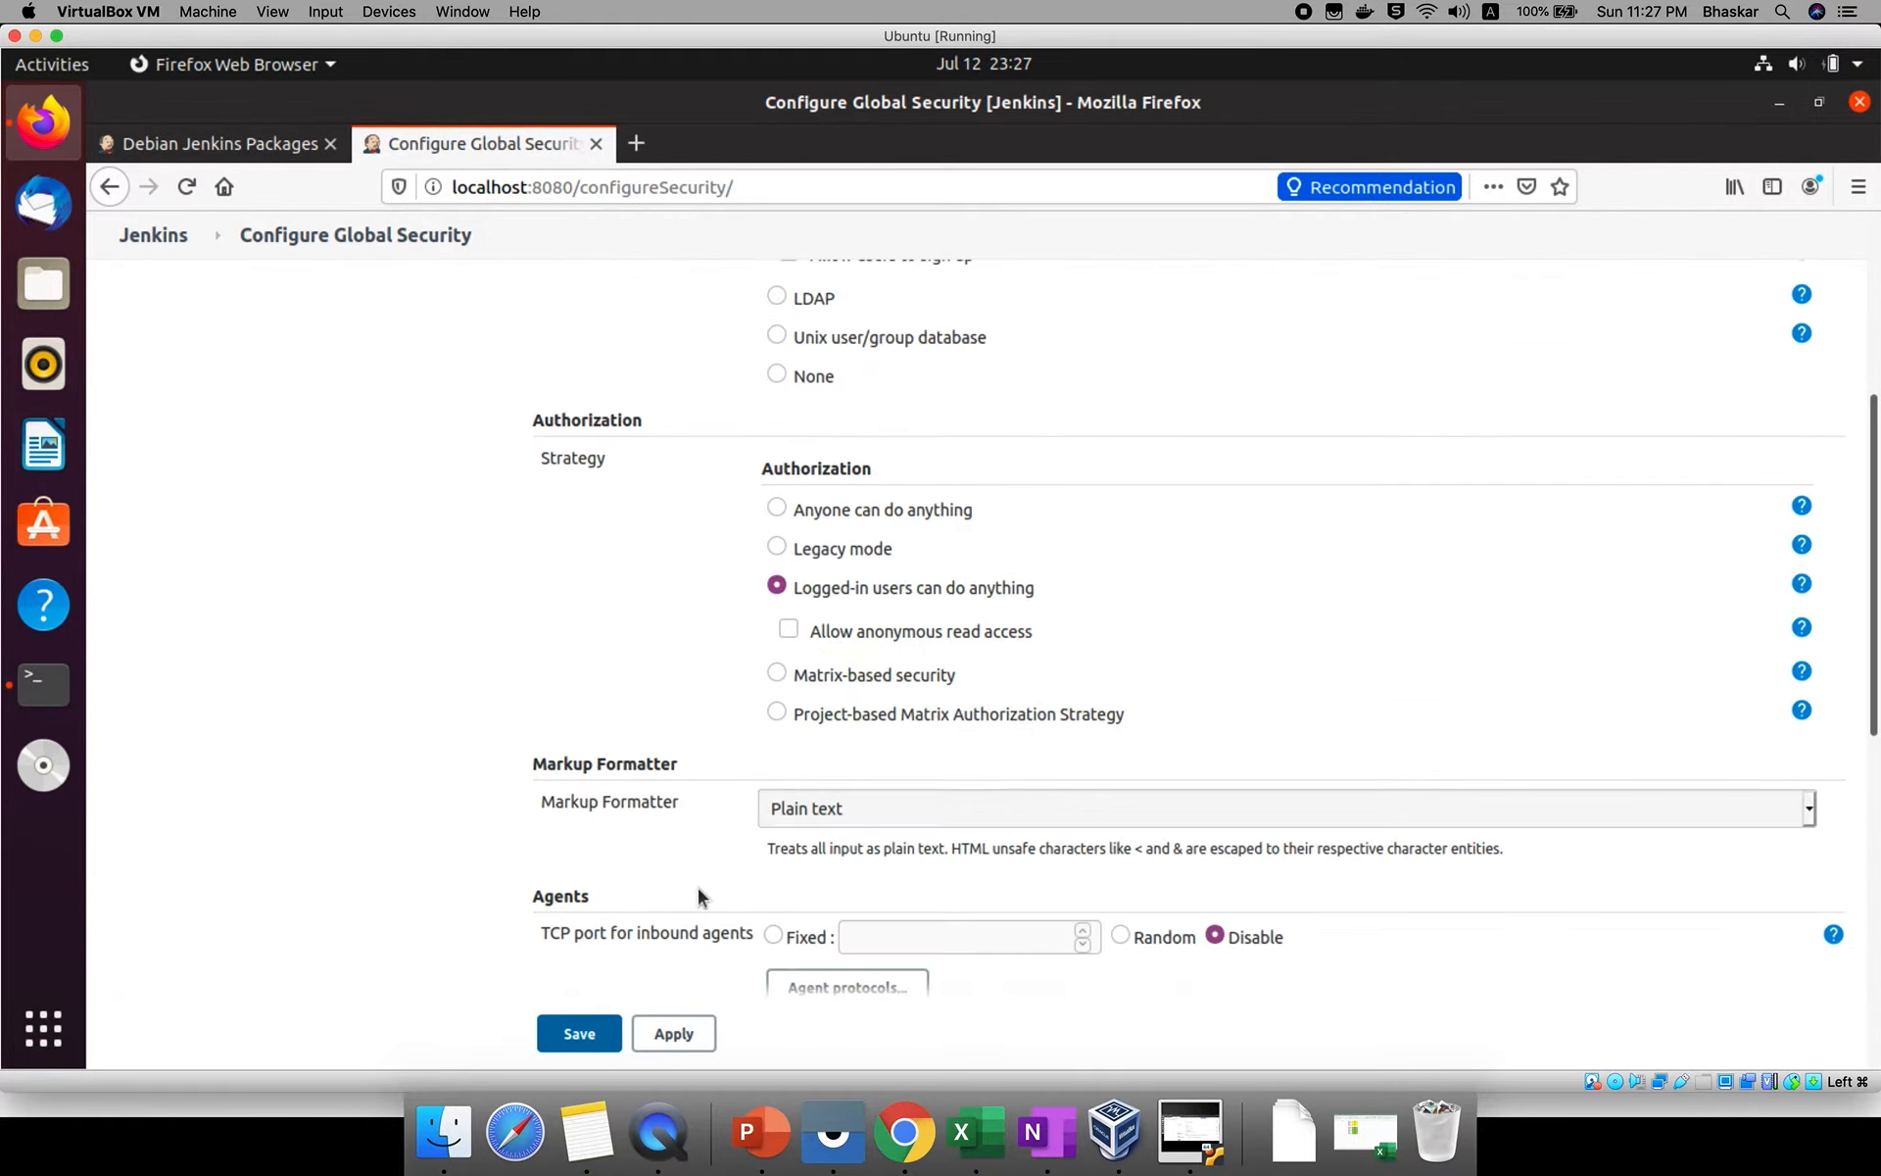
pyautogui.scroll(-1, 698, 888)
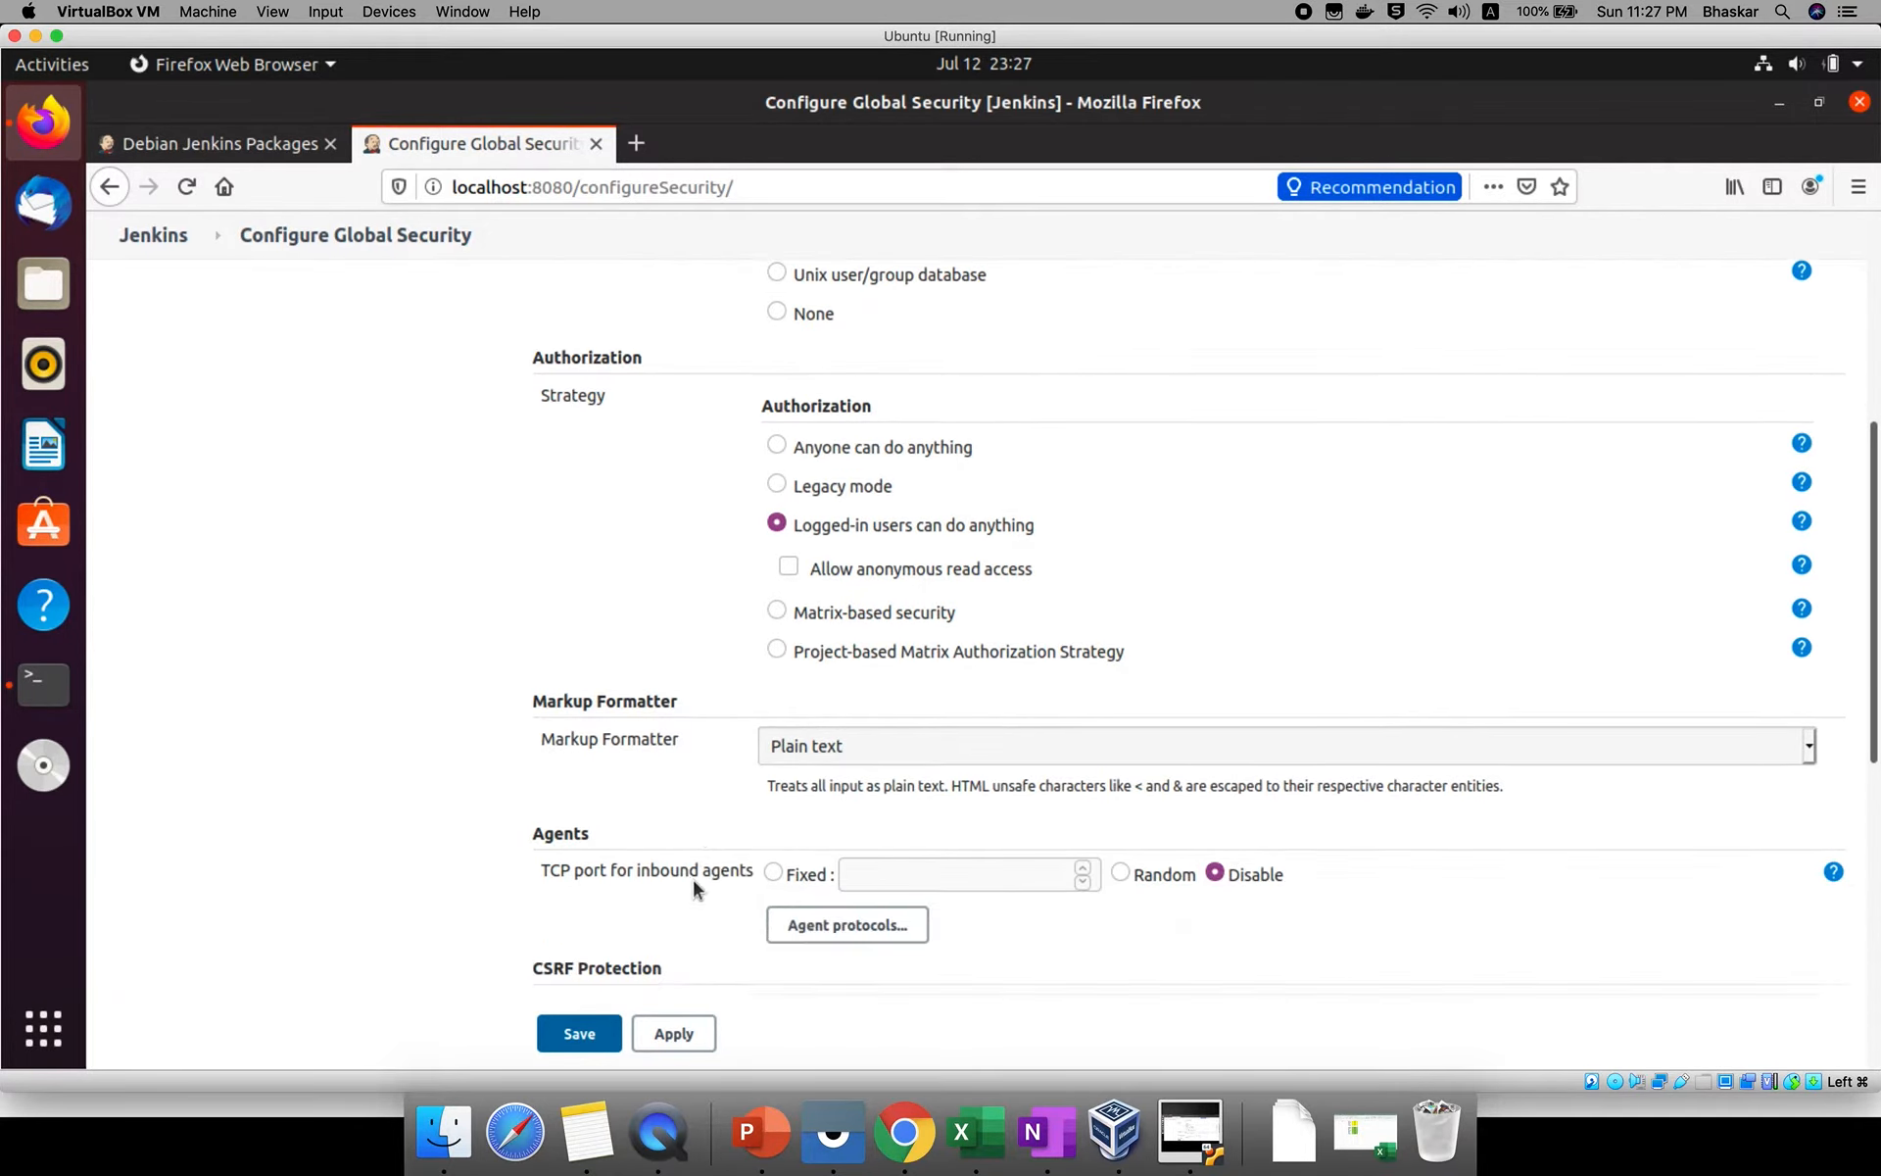
pyautogui.tripleClick(581, 733)
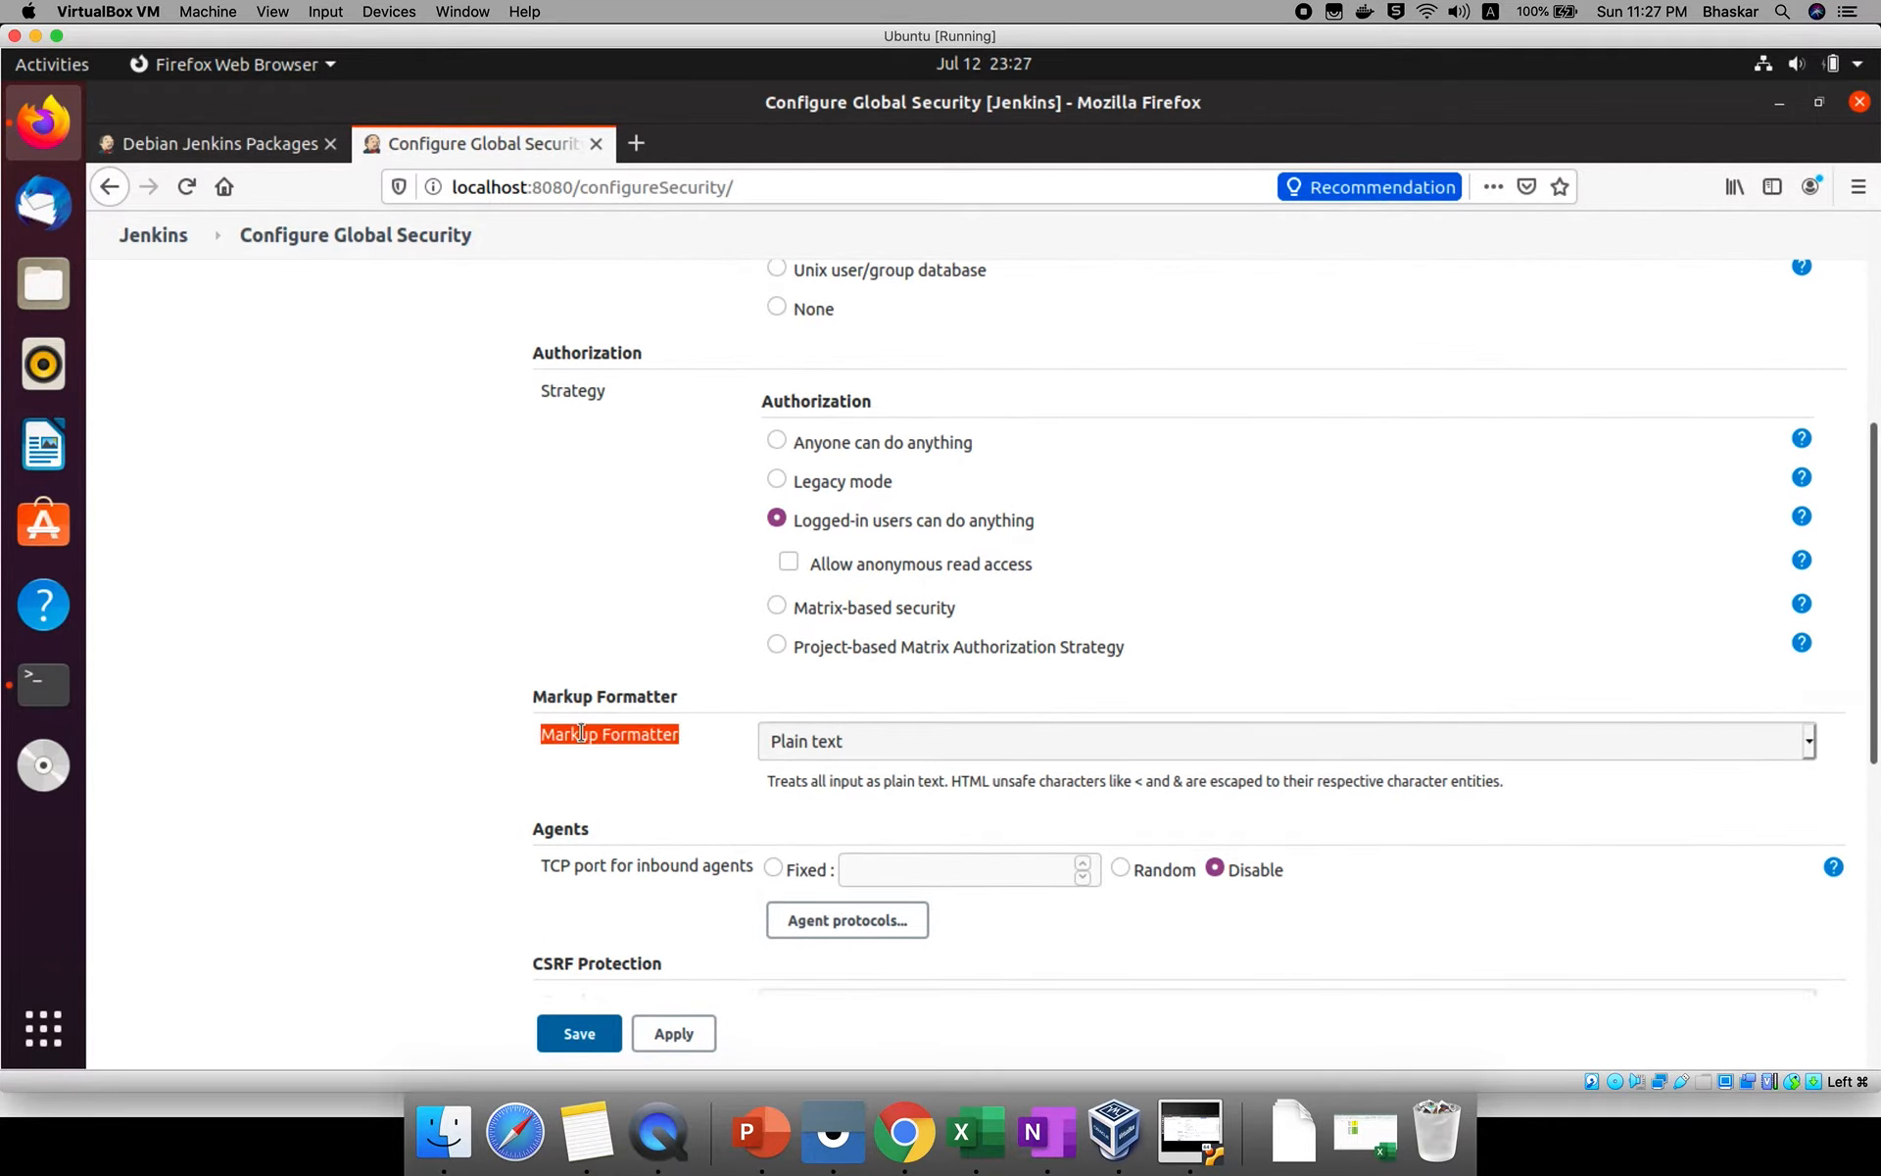
pyautogui.click(874, 745)
pyautogui.click(853, 808)
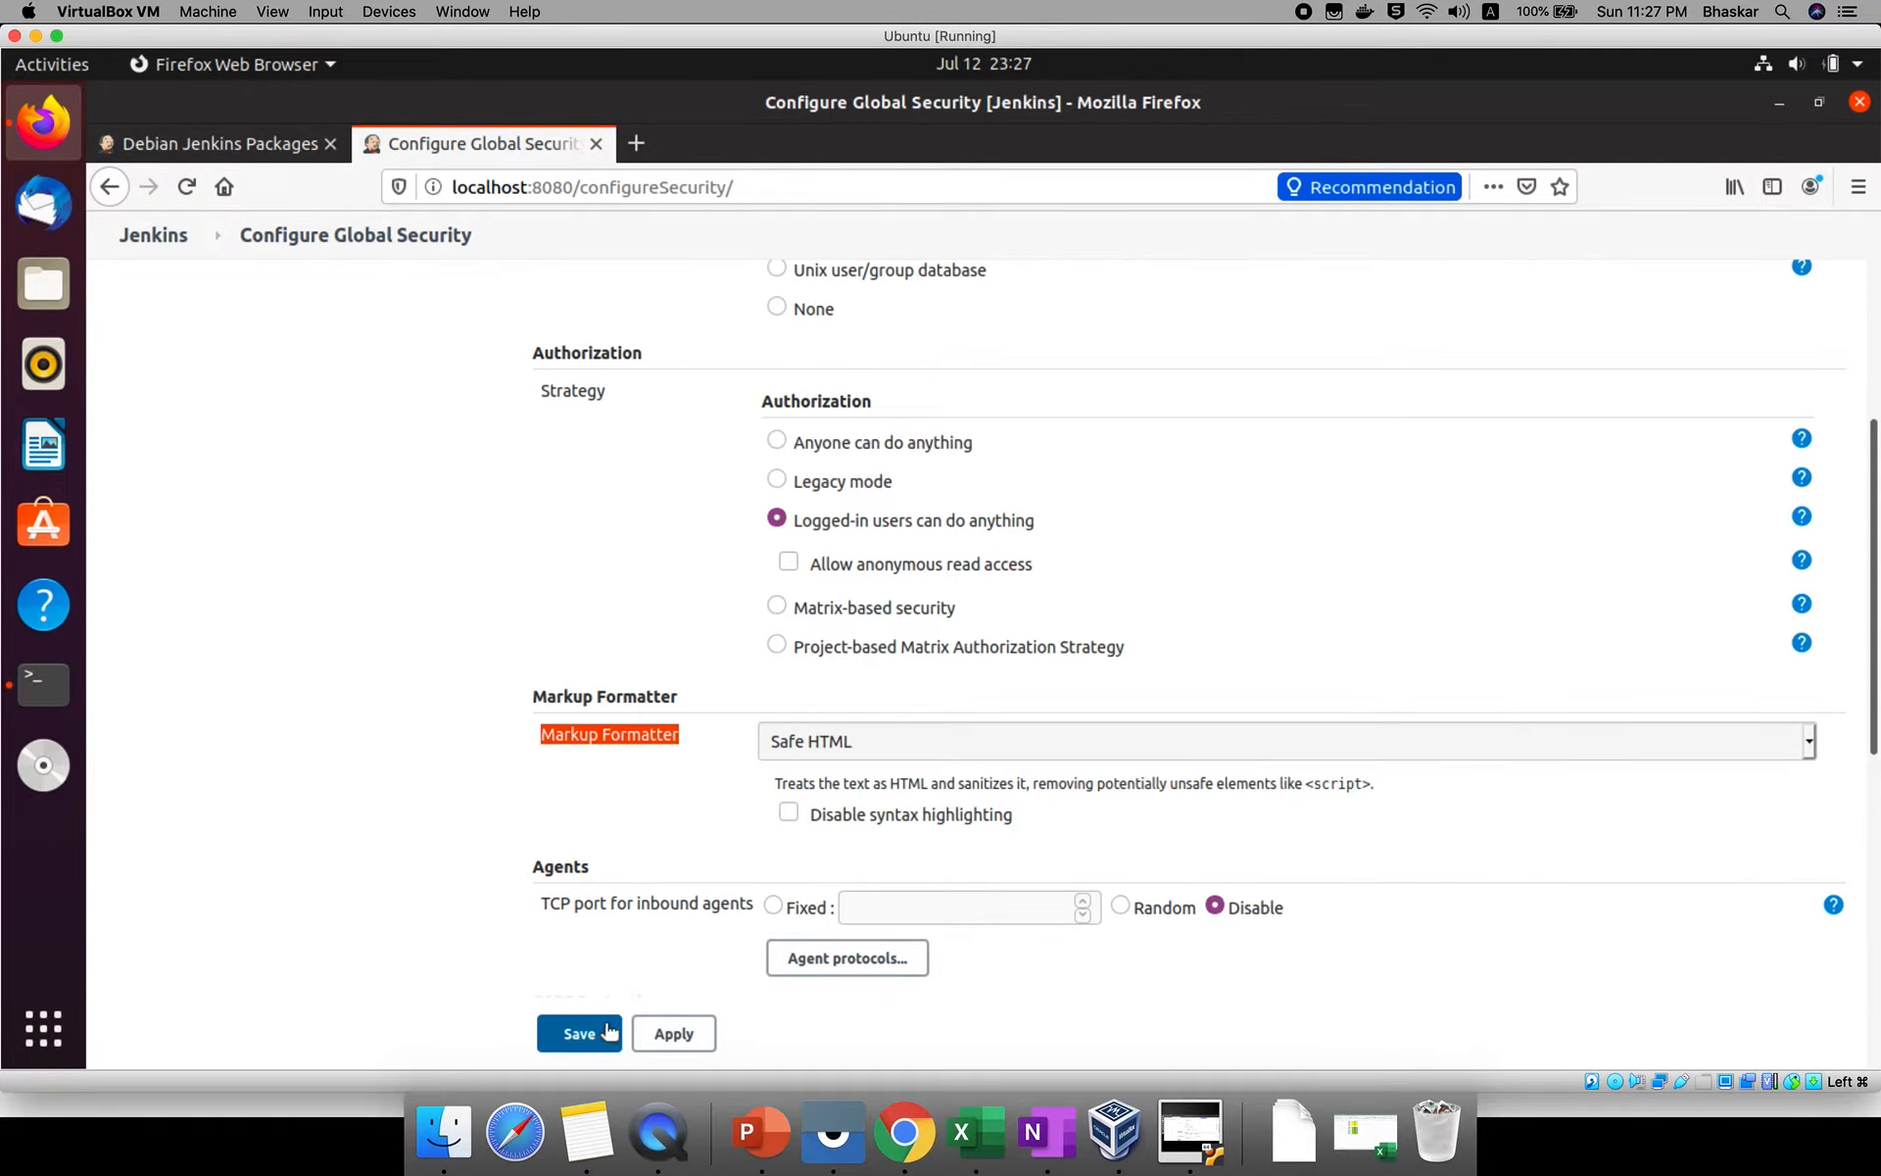
pyautogui.click(579, 1033)
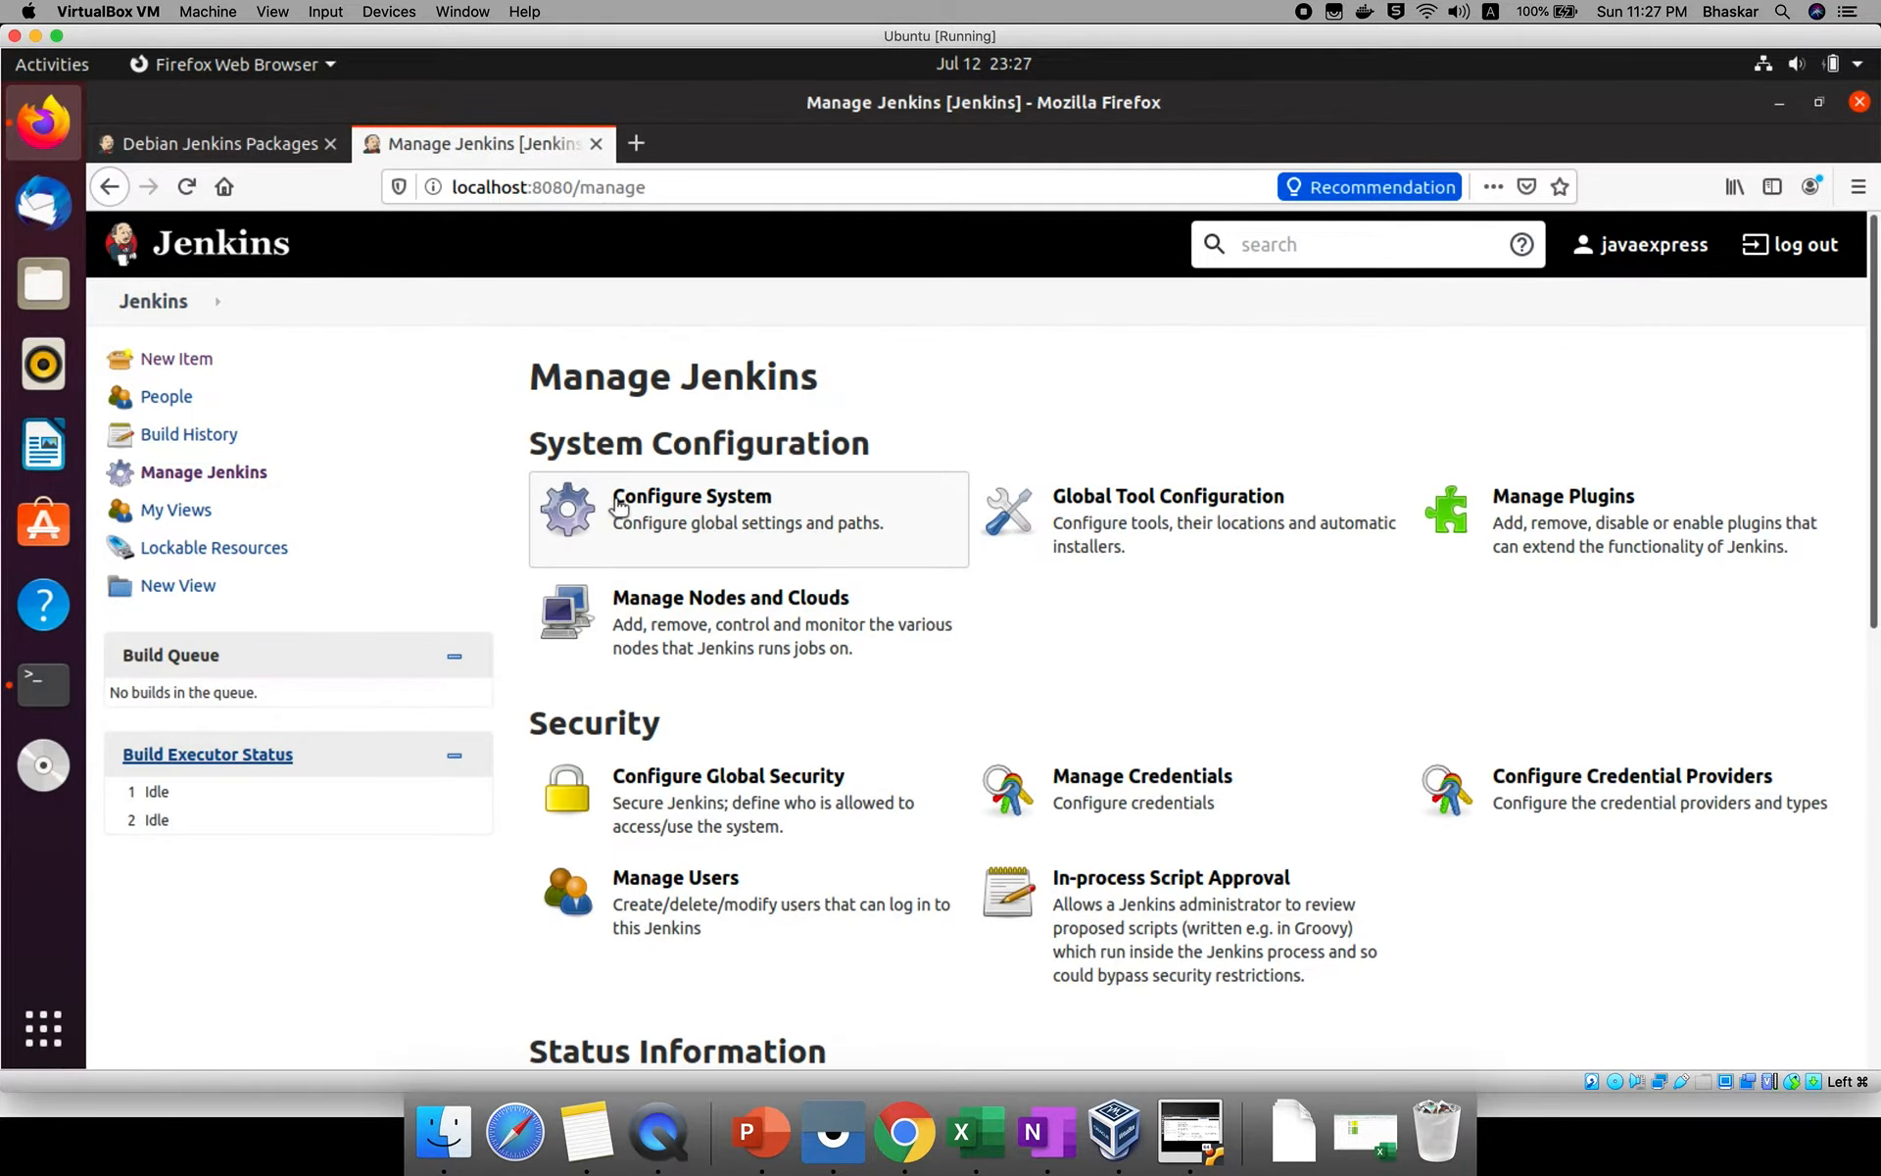
# Open Configure System and insert an <h1> tag before the System Message text, removing the surplus > characters.
pyautogui.click(618, 505)
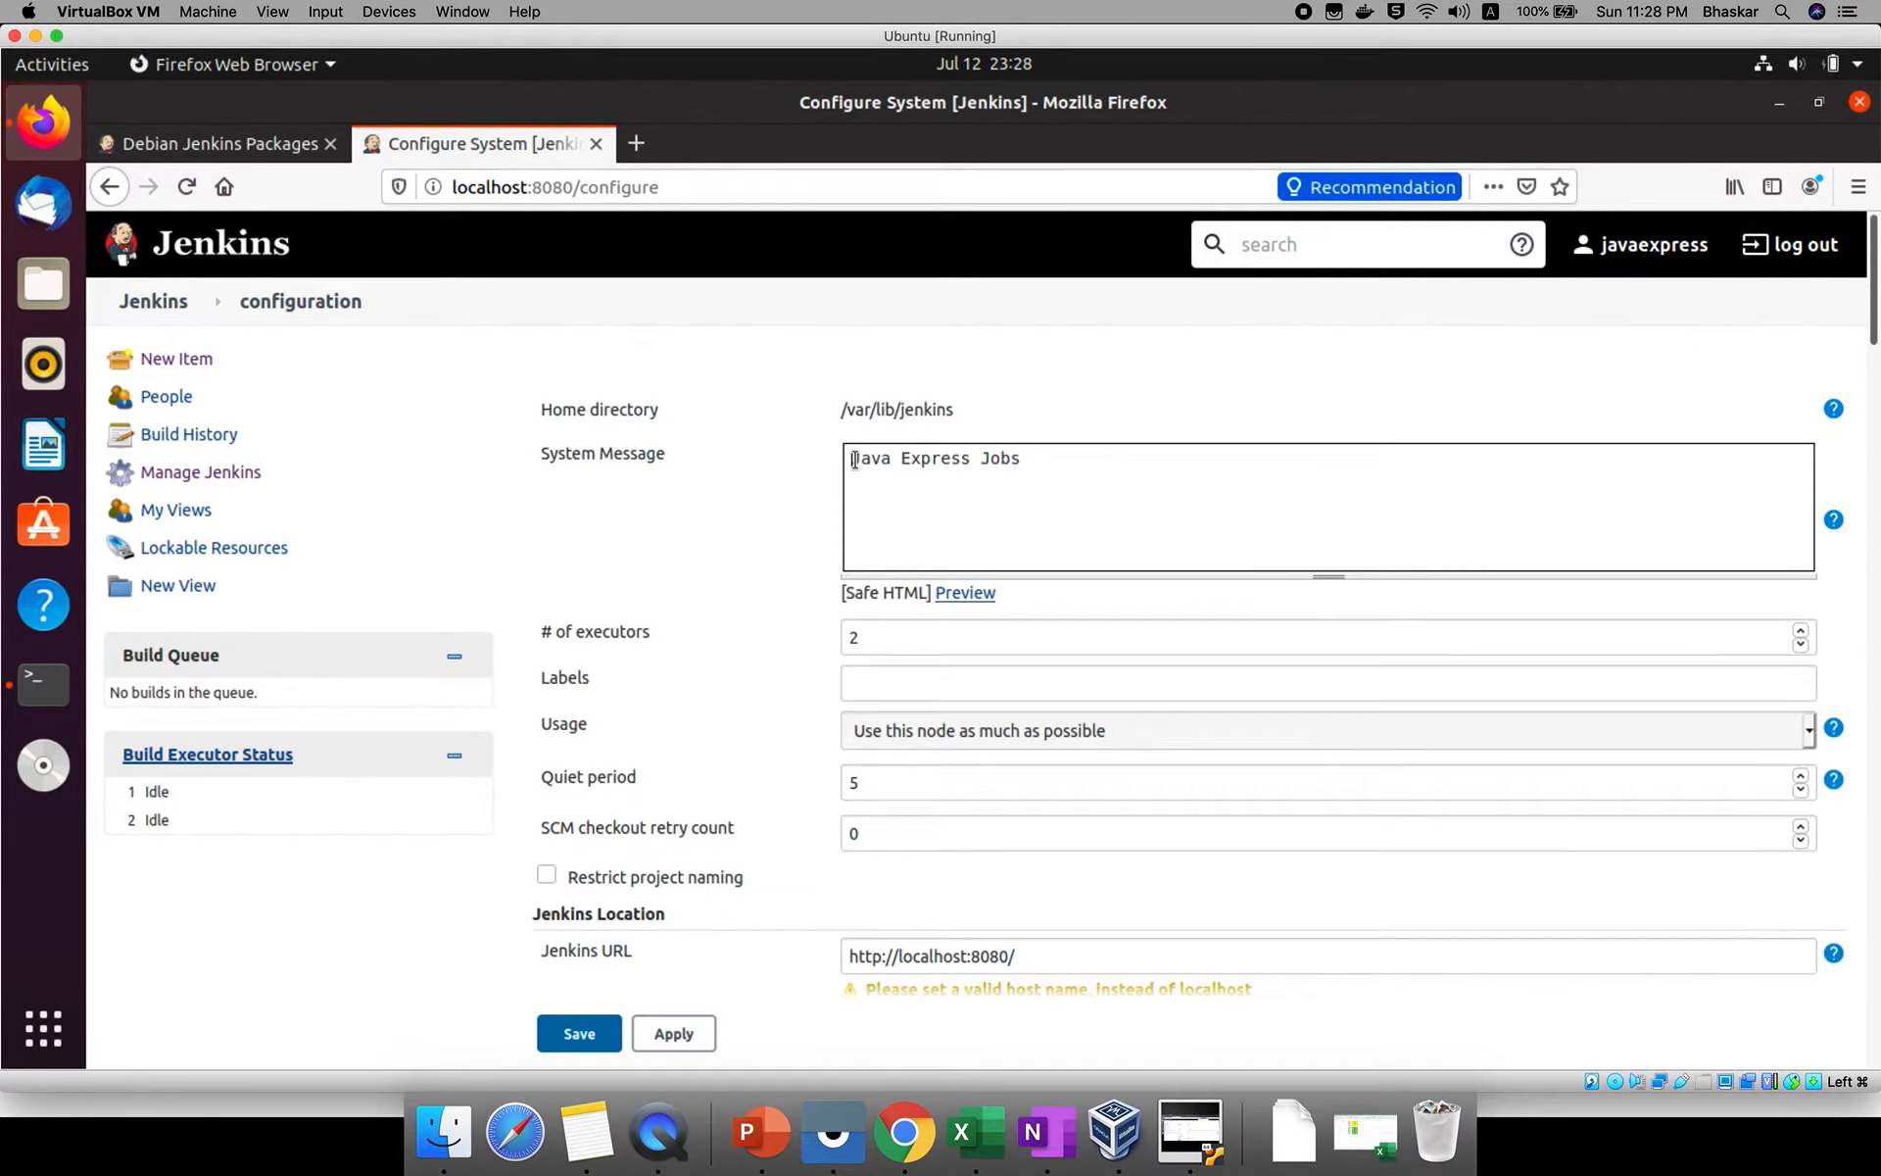
pyautogui.click(854, 461)
pyautogui.write('<h1>>>>>>>>>.')
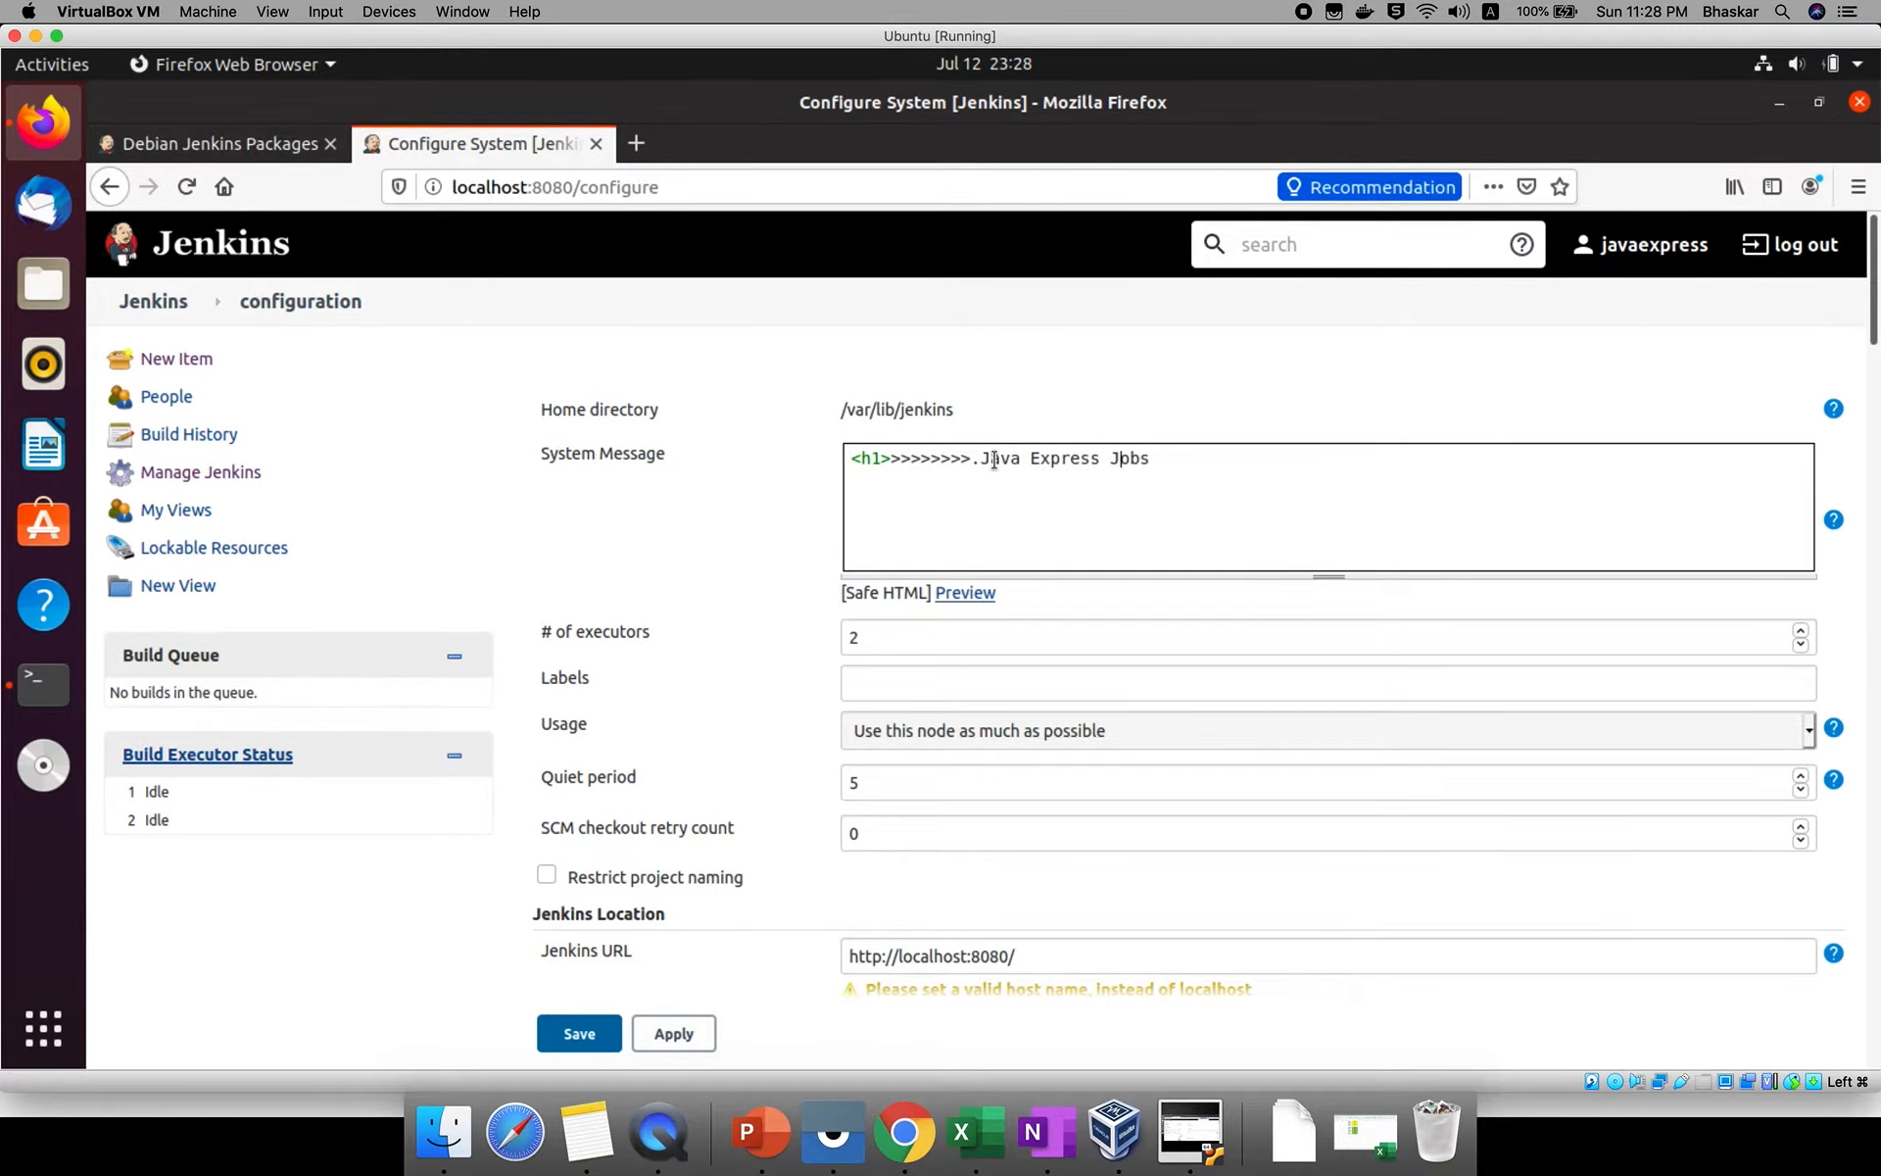
pyautogui.press('BackSpace')
pyautogui.press('BackSpace')
pyautogui.press('BackSpace')
pyautogui.press('BackSpace')
pyautogui.press('BackSpace')
pyautogui.press('BackSpace')
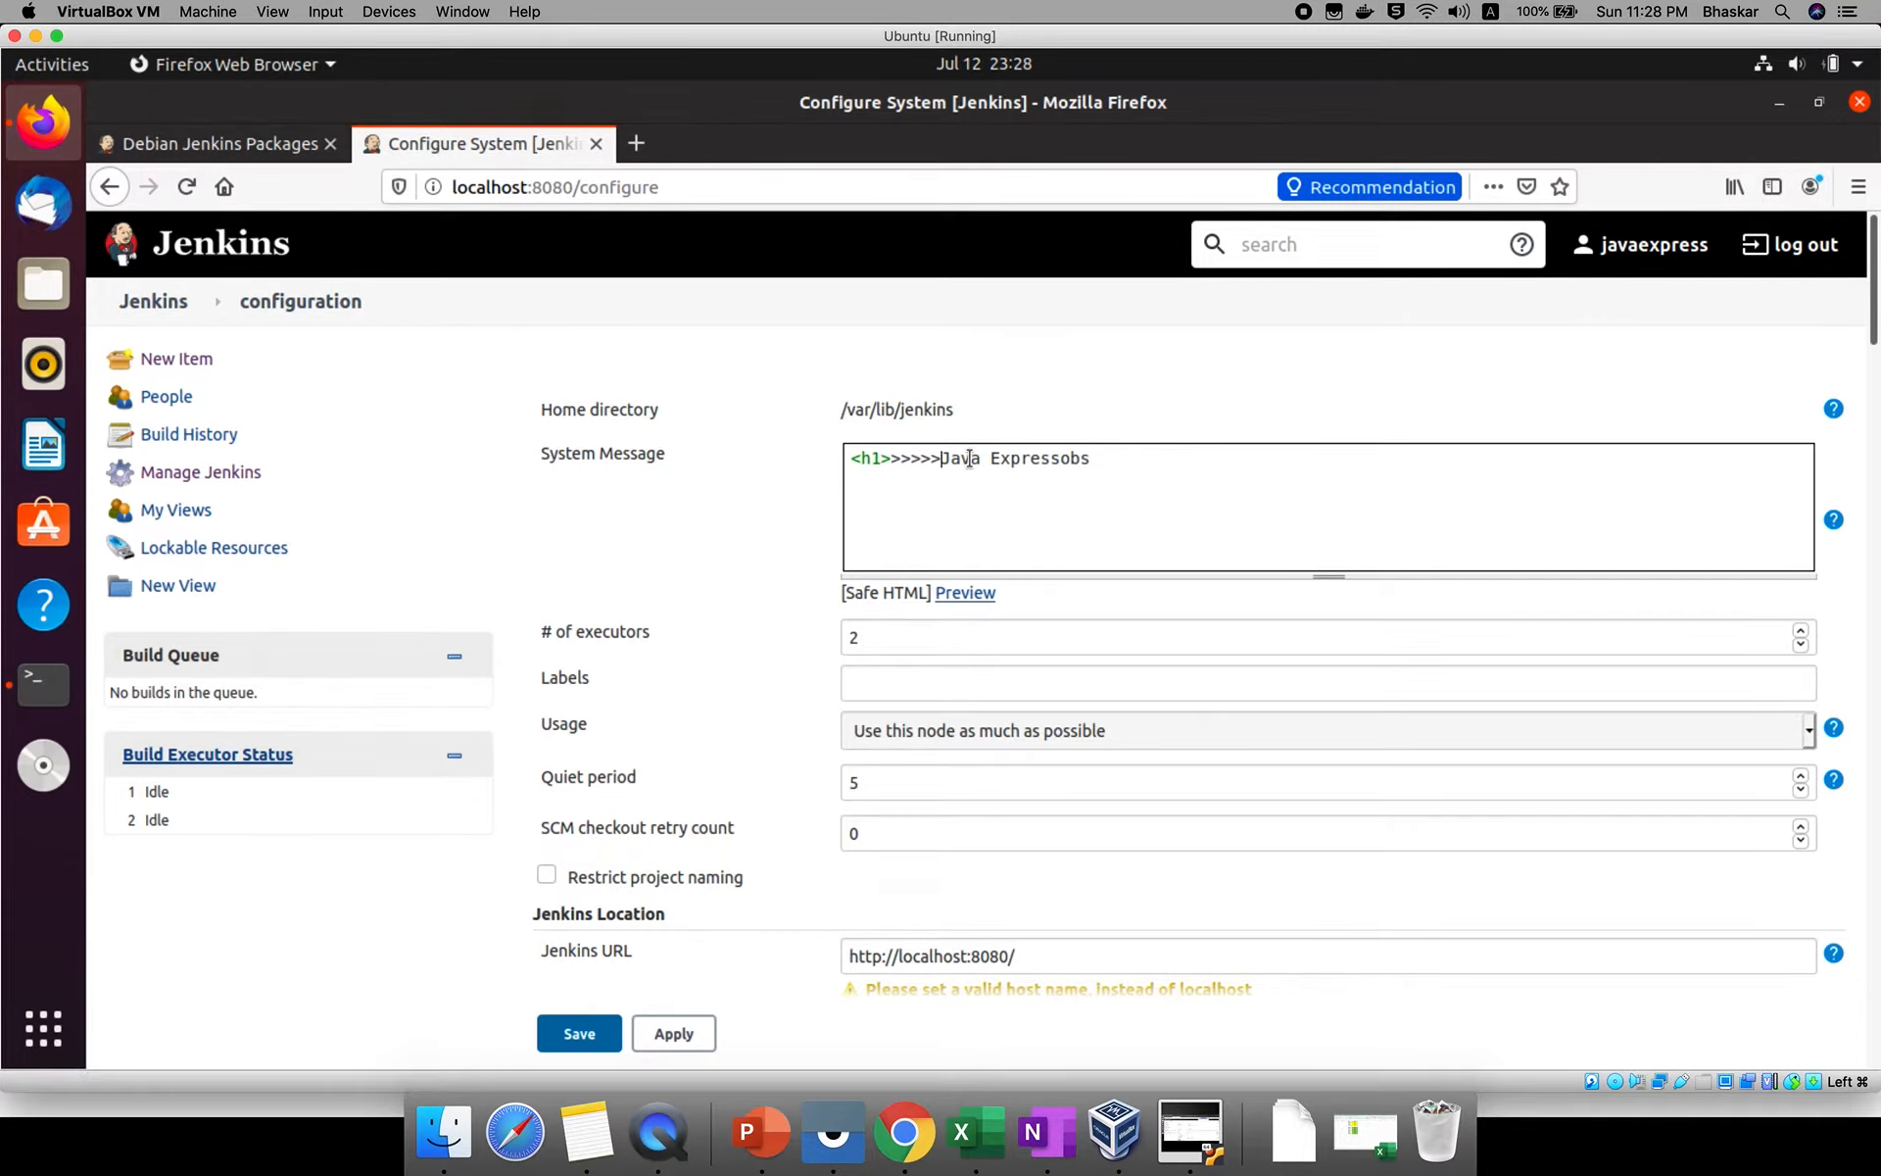
pyautogui.press('BackSpace')
pyautogui.press('BackSpace')
pyautogui.press('BackSpace')
pyautogui.press('BackSpace')
pyautogui.press('BackSpace')
# Append <h1> after the System Message text and save the configuration.
pyautogui.write('<h')
pyautogui.write('2')
pyautogui.press('BackSpace')
pyautogui.write('1>')
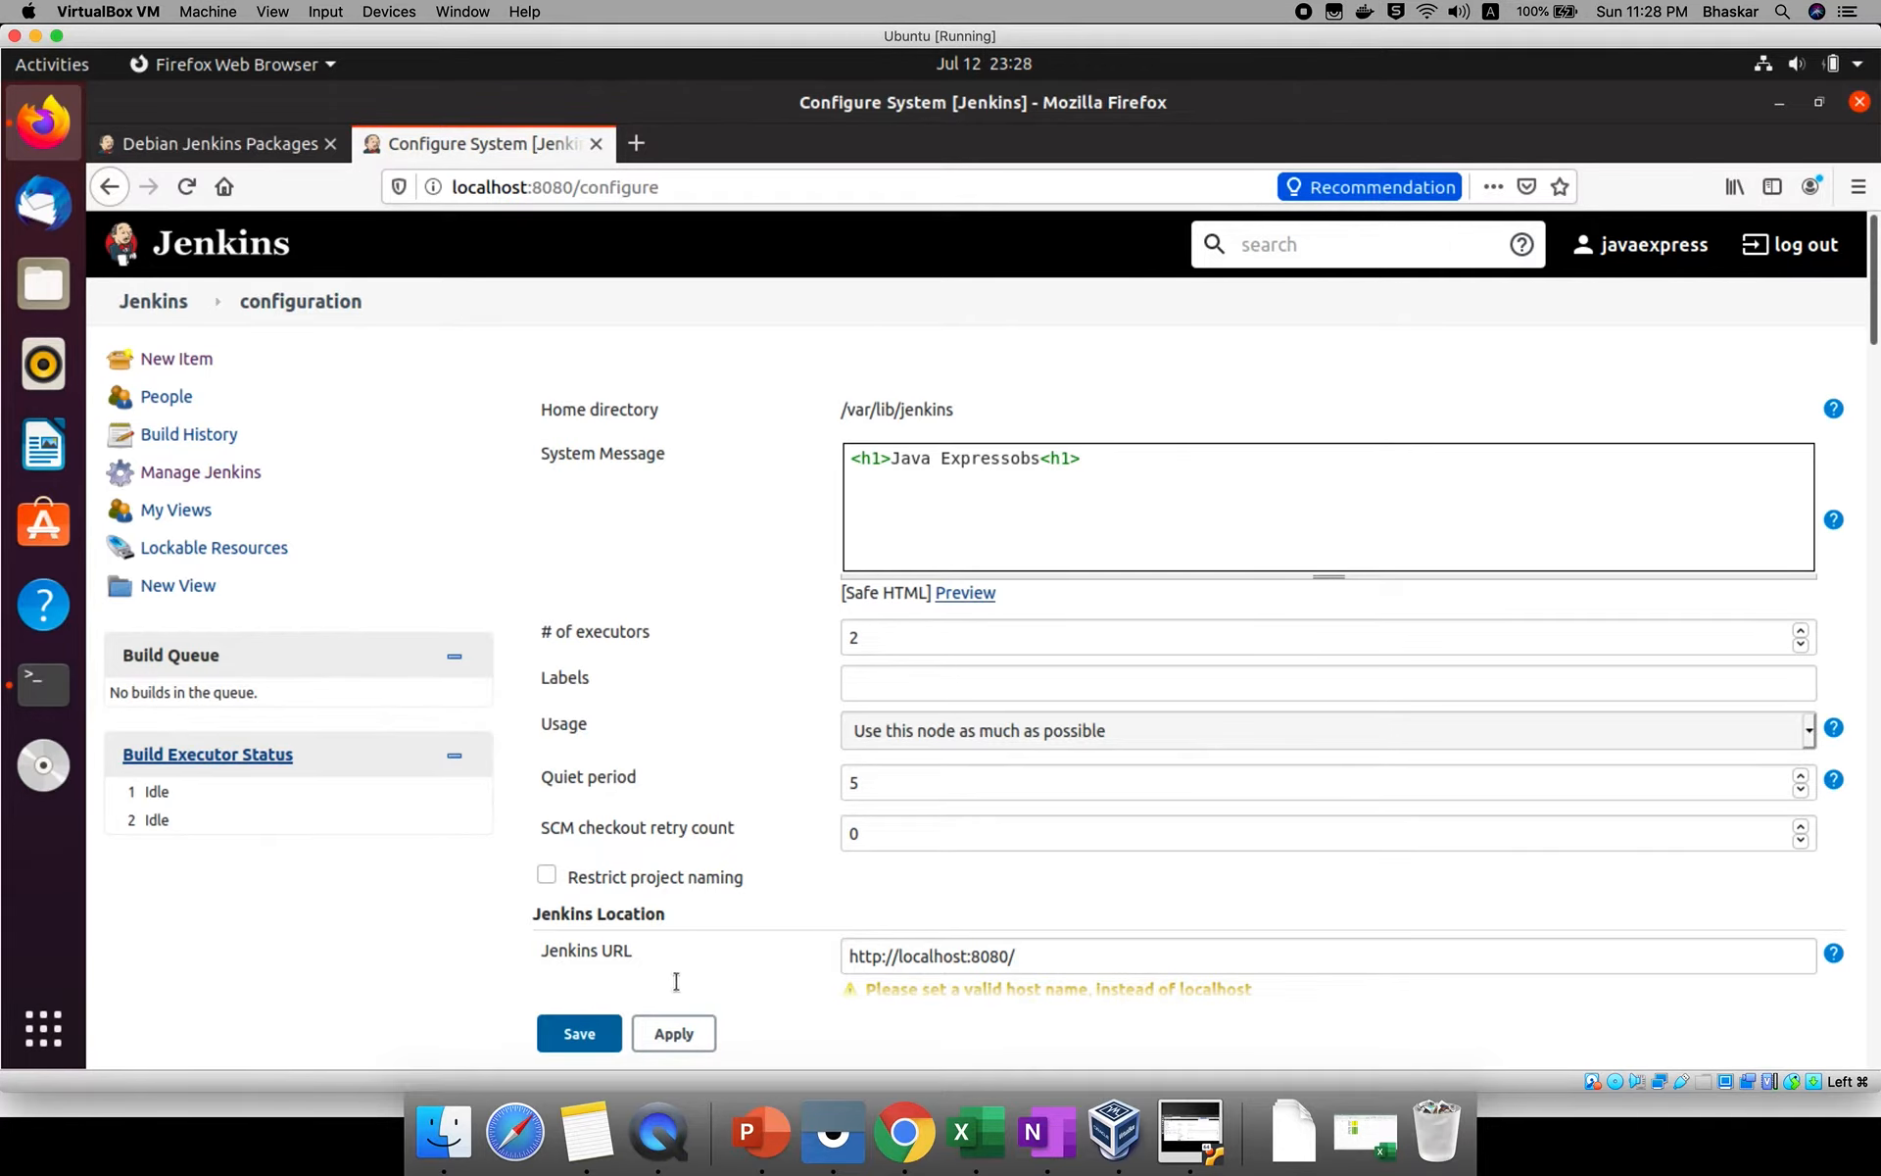
pyautogui.click(597, 1034)
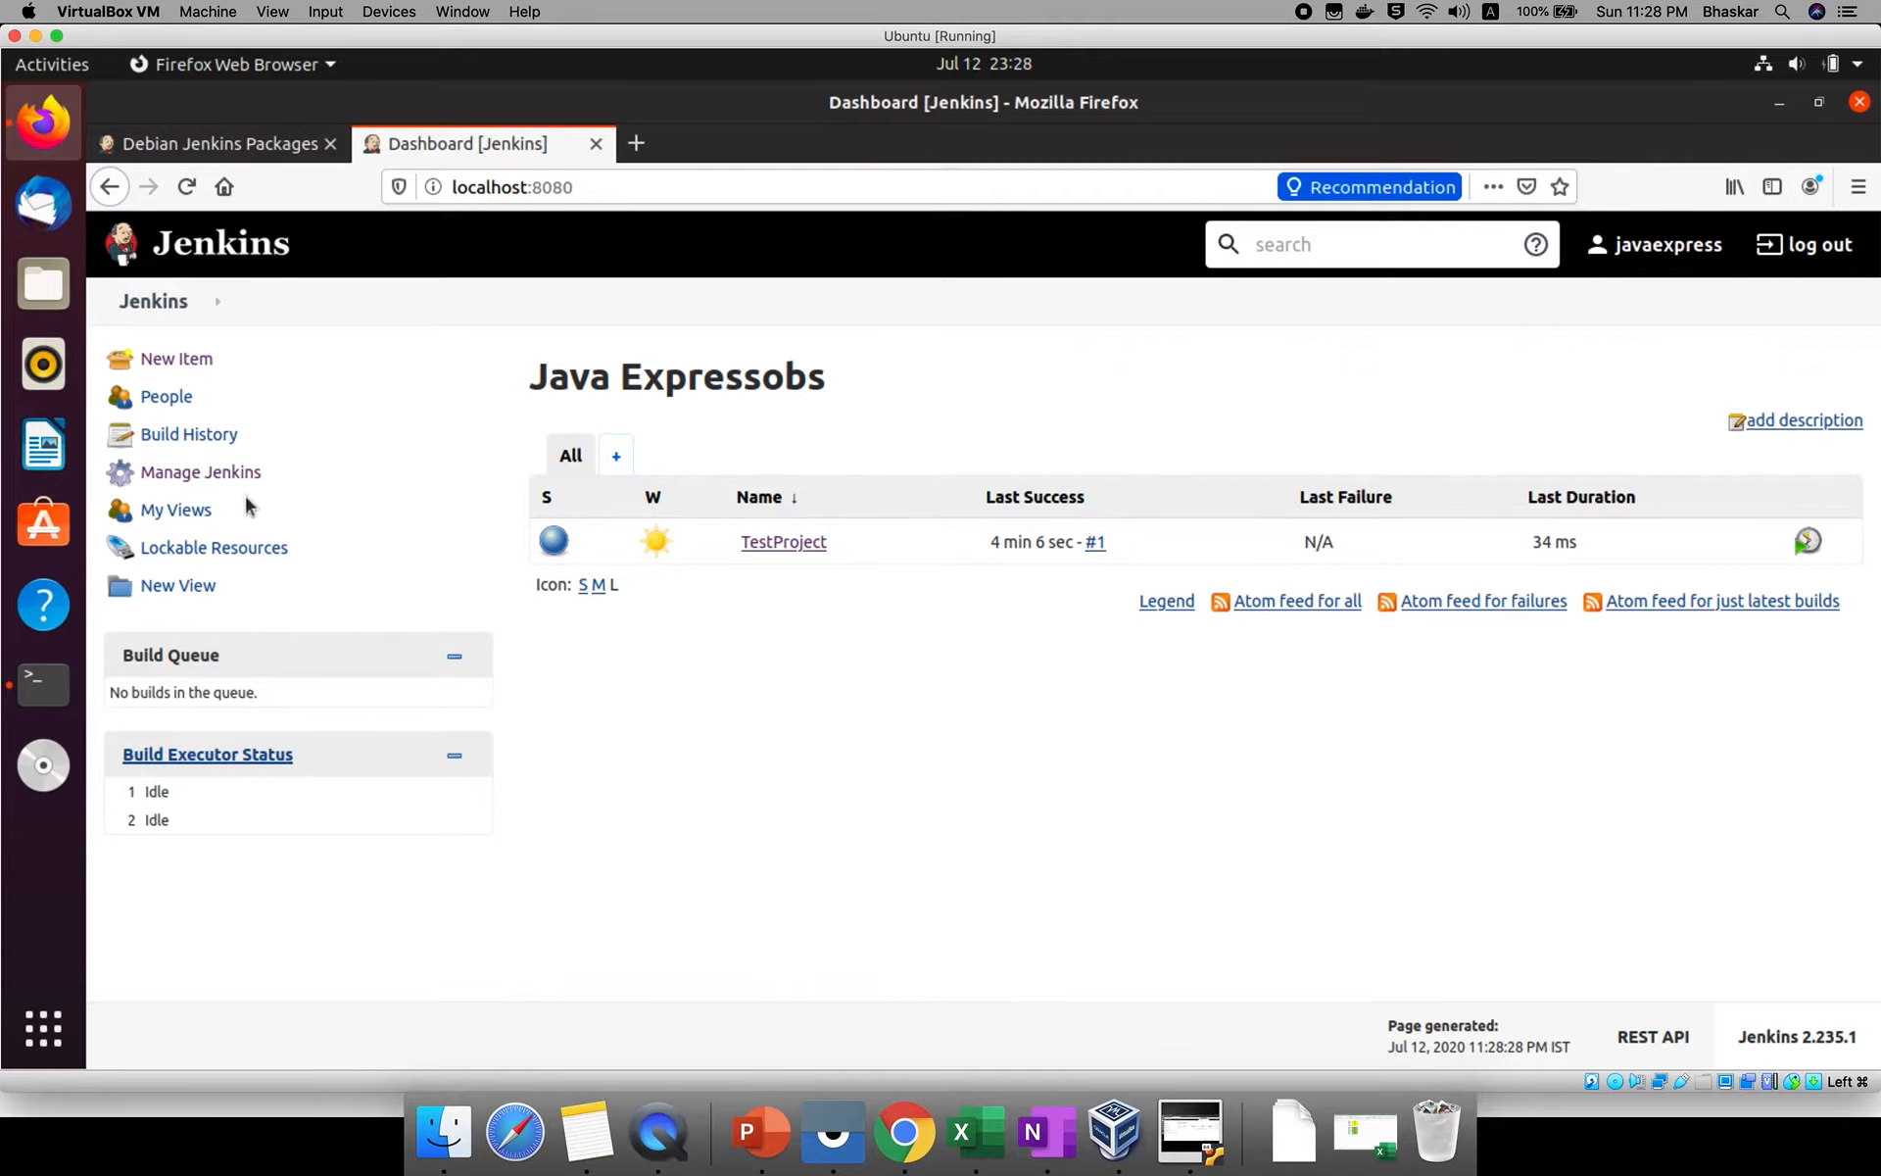
# Reopen Configure System and set the number of executors to 5.
pyautogui.click(196, 476)
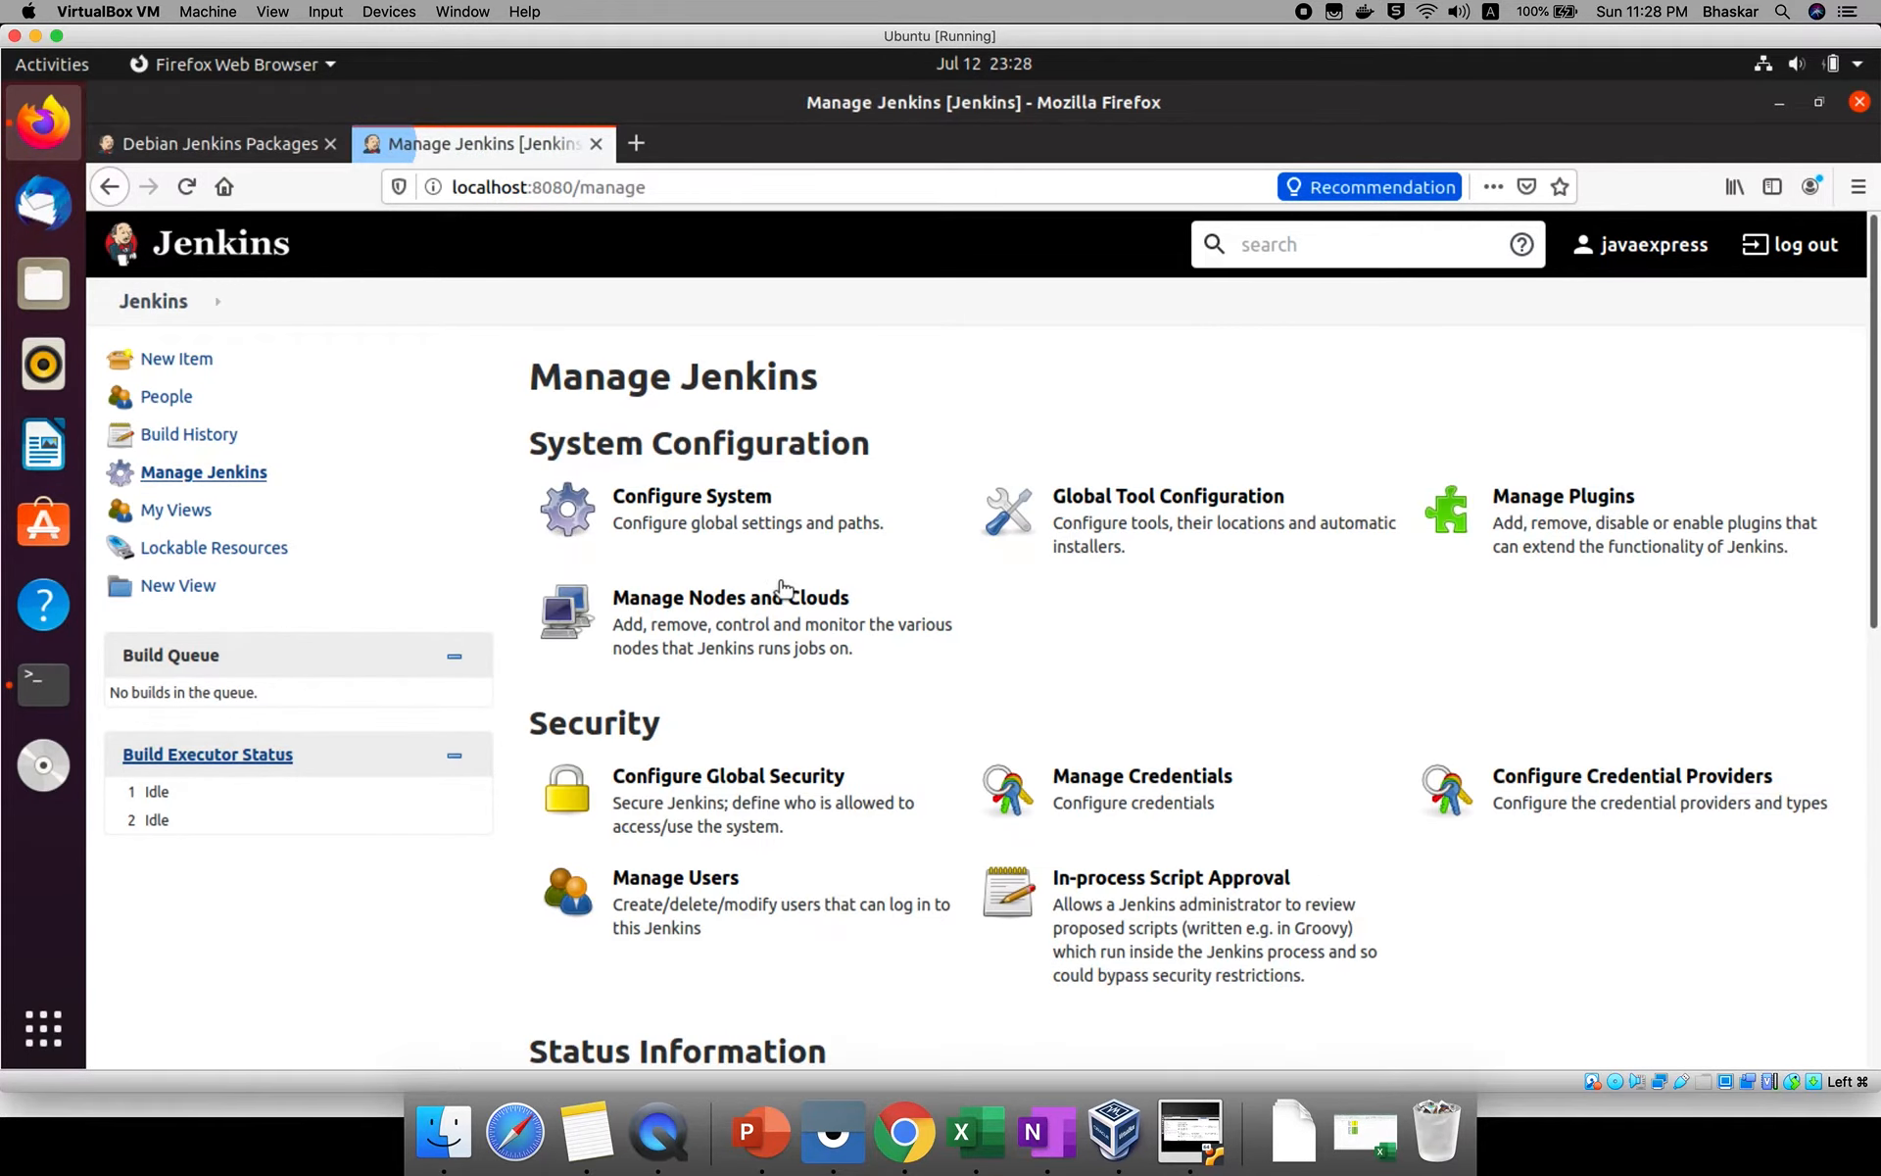
pyautogui.click(716, 547)
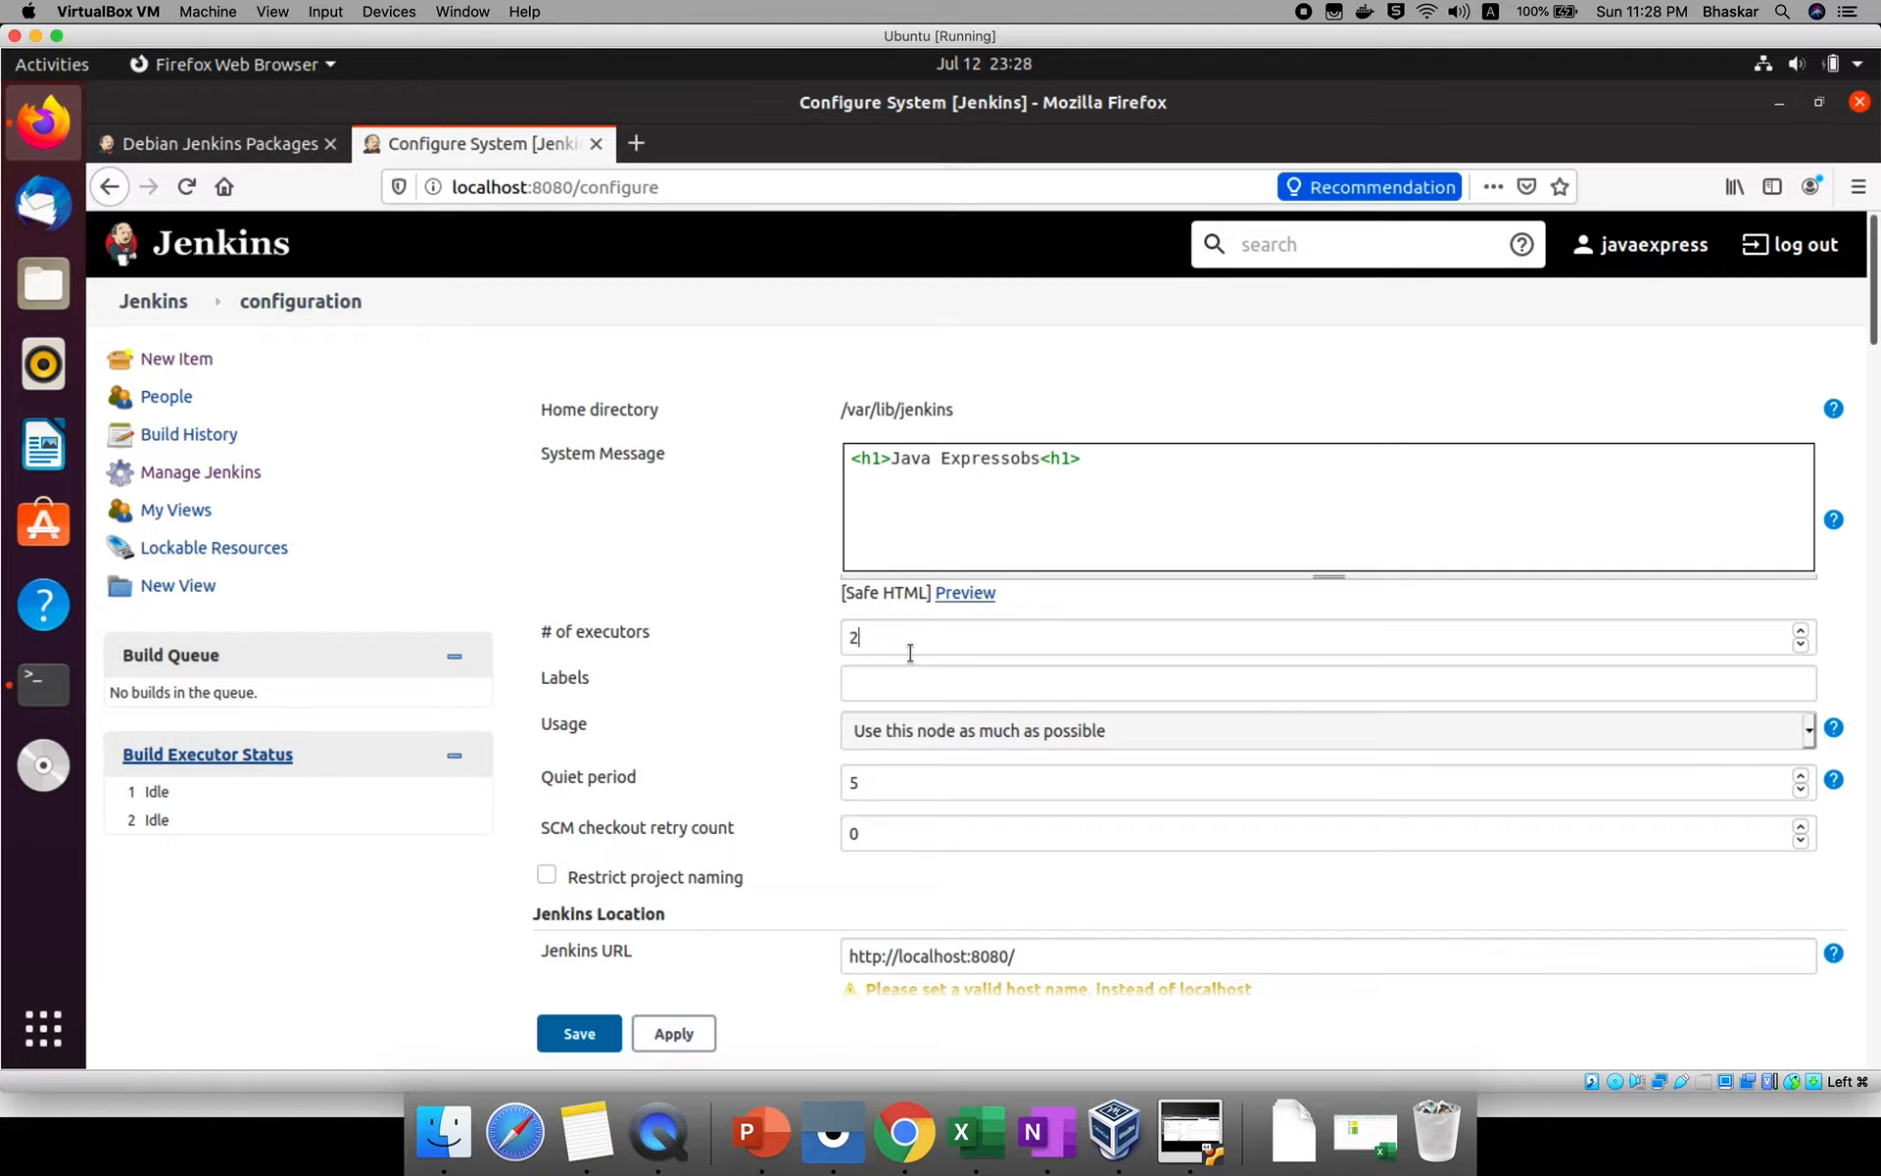
pyautogui.press('BackSpace')
pyautogui.write('5')
pyautogui.press('BackSpace')
pyautogui.write('1')
pyautogui.press('BackSpace')
pyautogui.write('5')
pyautogui.doubleClick(879, 637)
# Examine the available Usage options for the node without changing the selection.
pyautogui.scroll(-1, 731, 743)
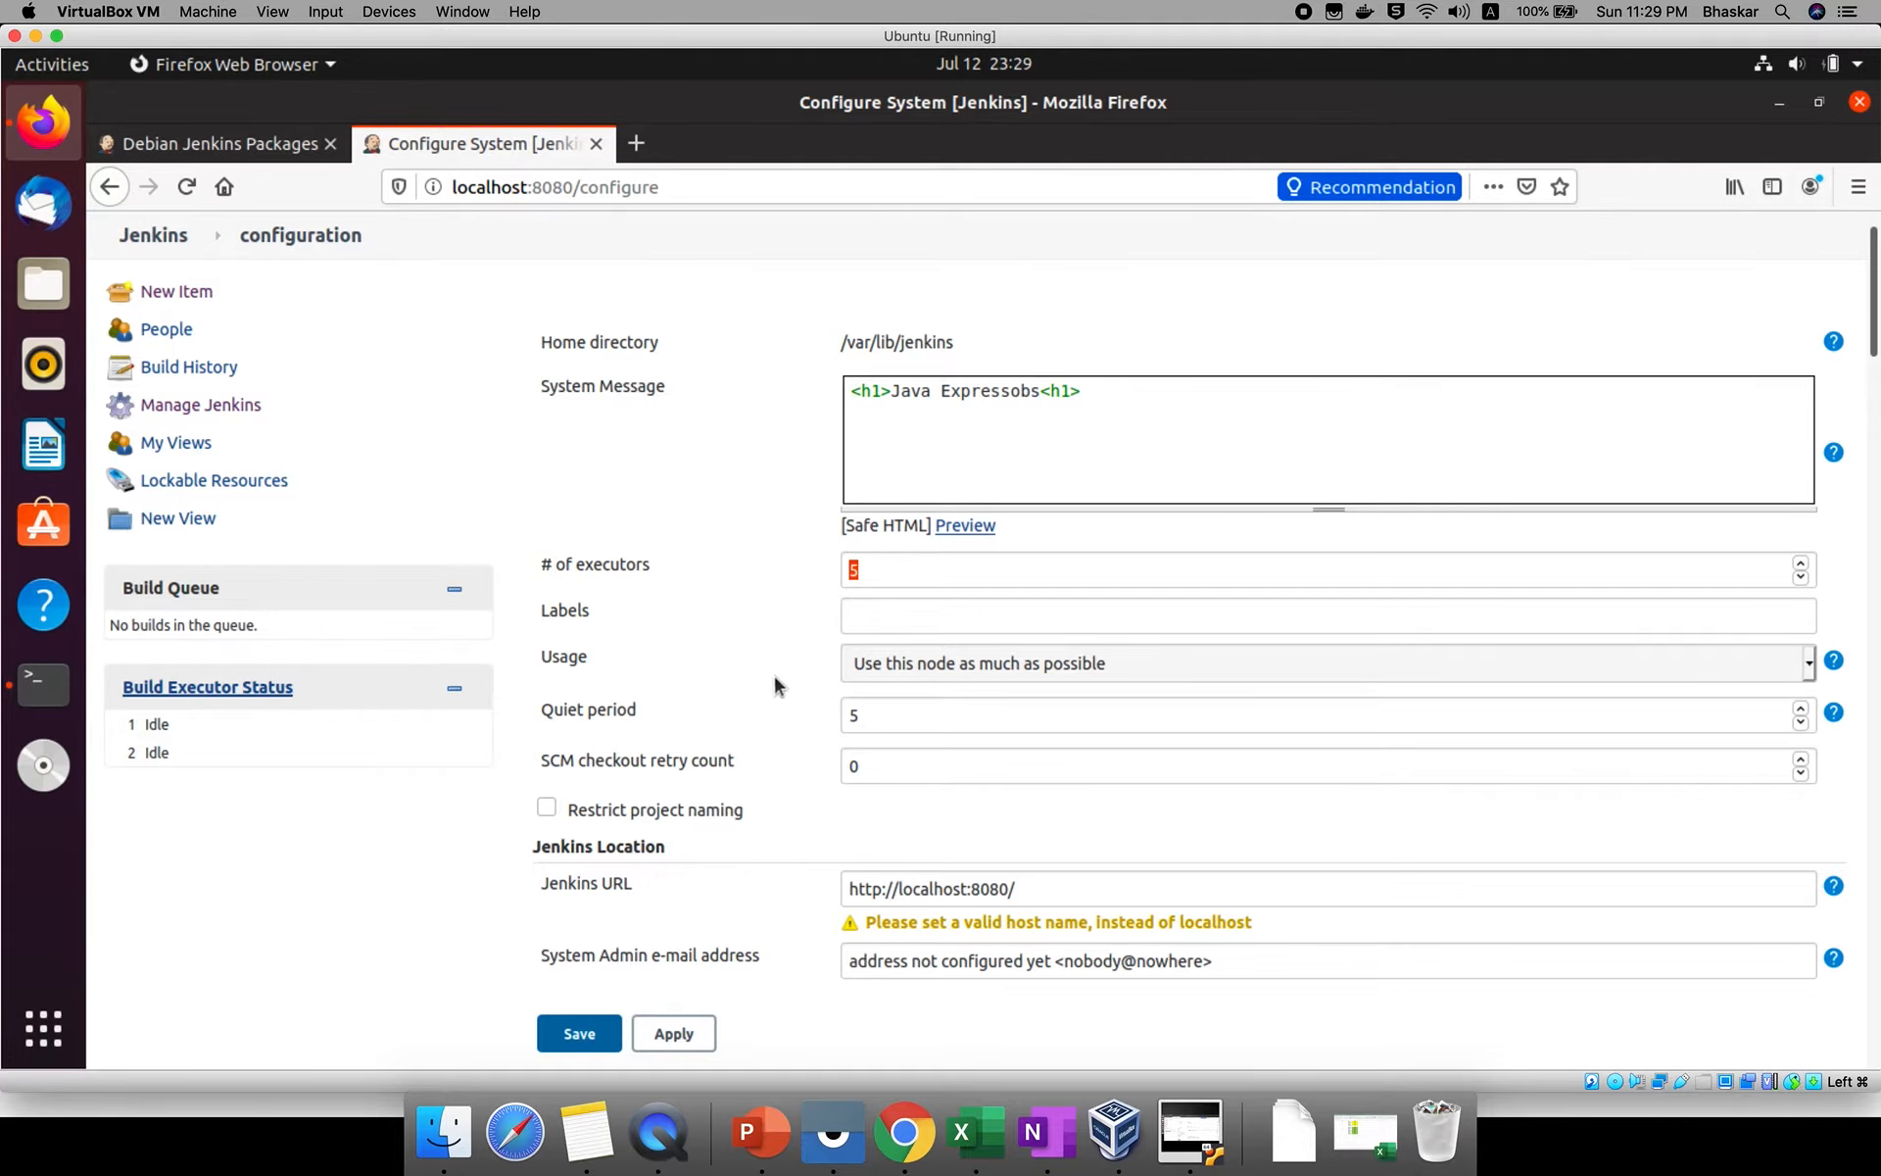
pyautogui.scroll(-1, 623, 648)
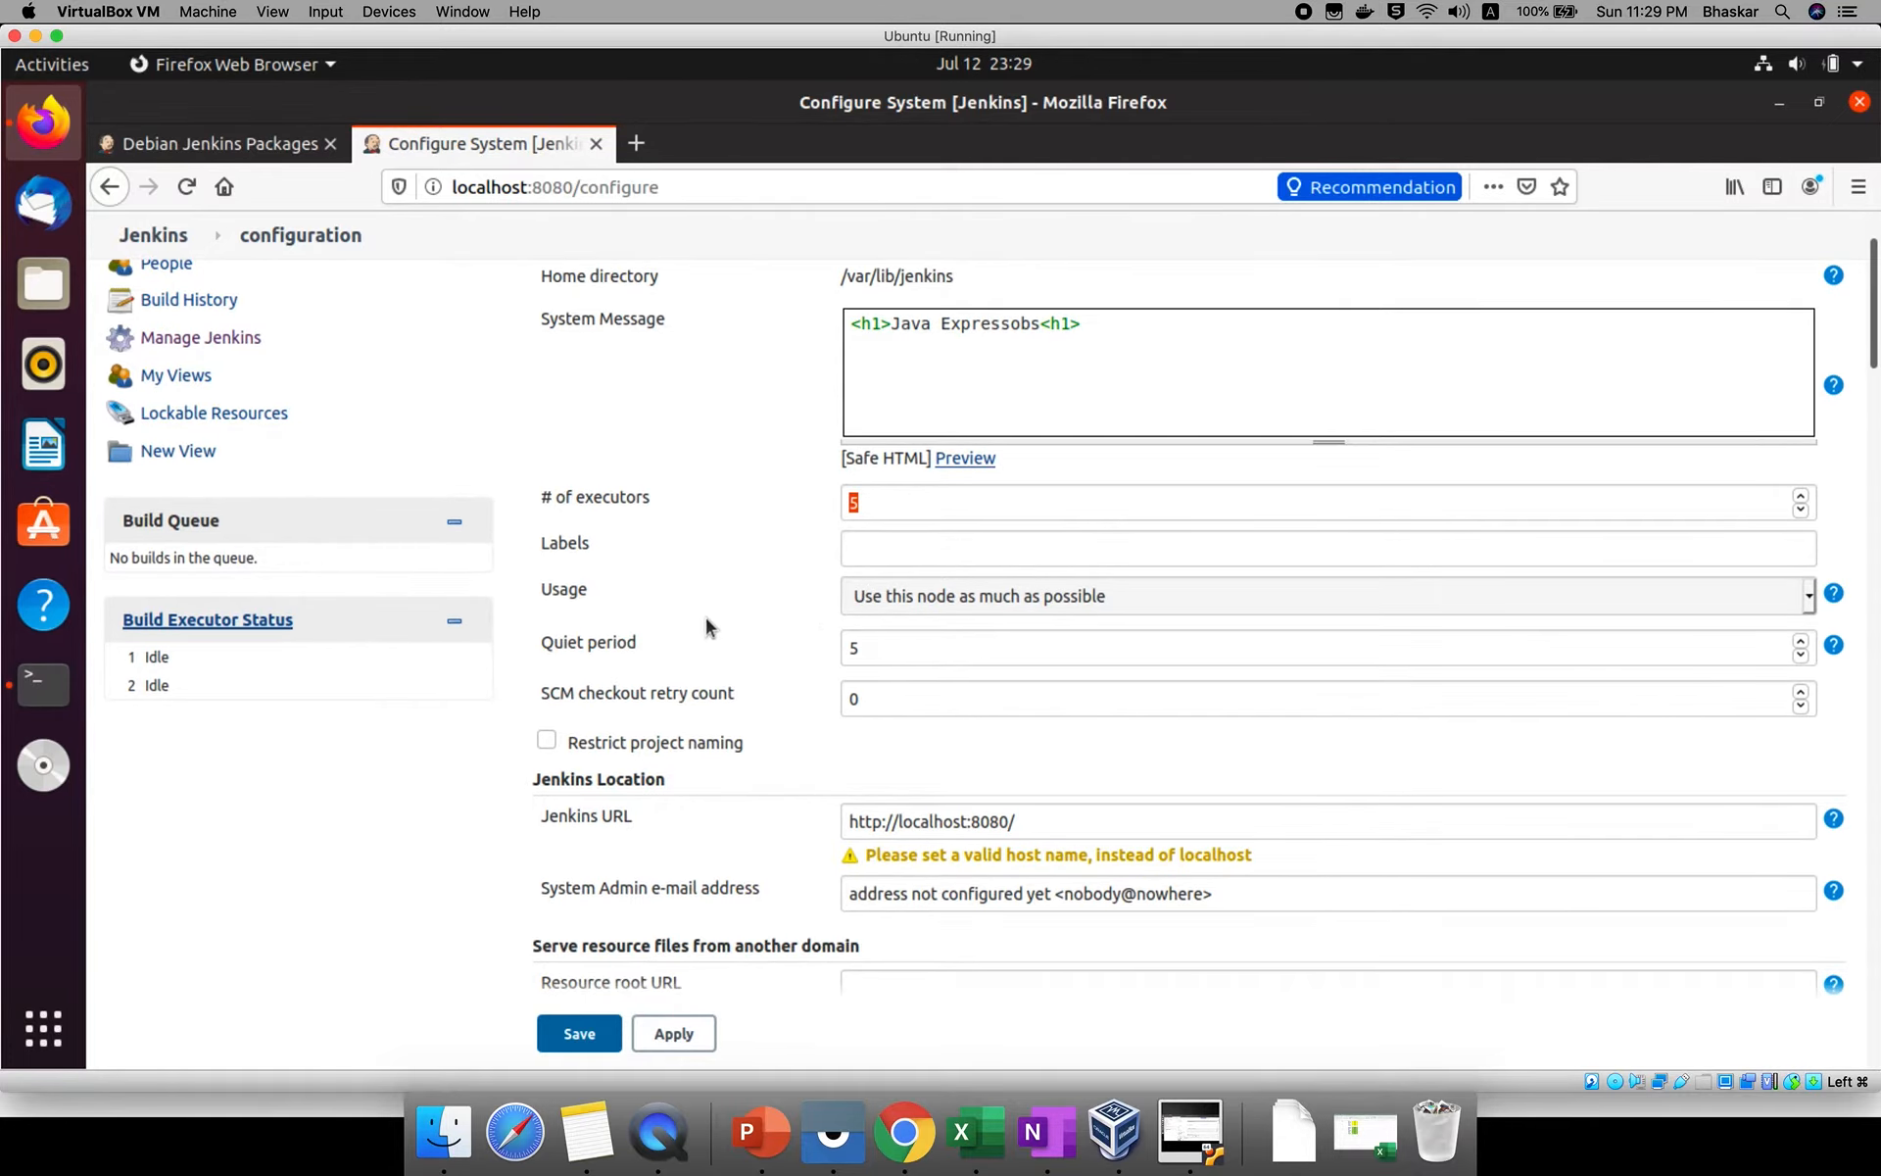
pyautogui.click(899, 593)
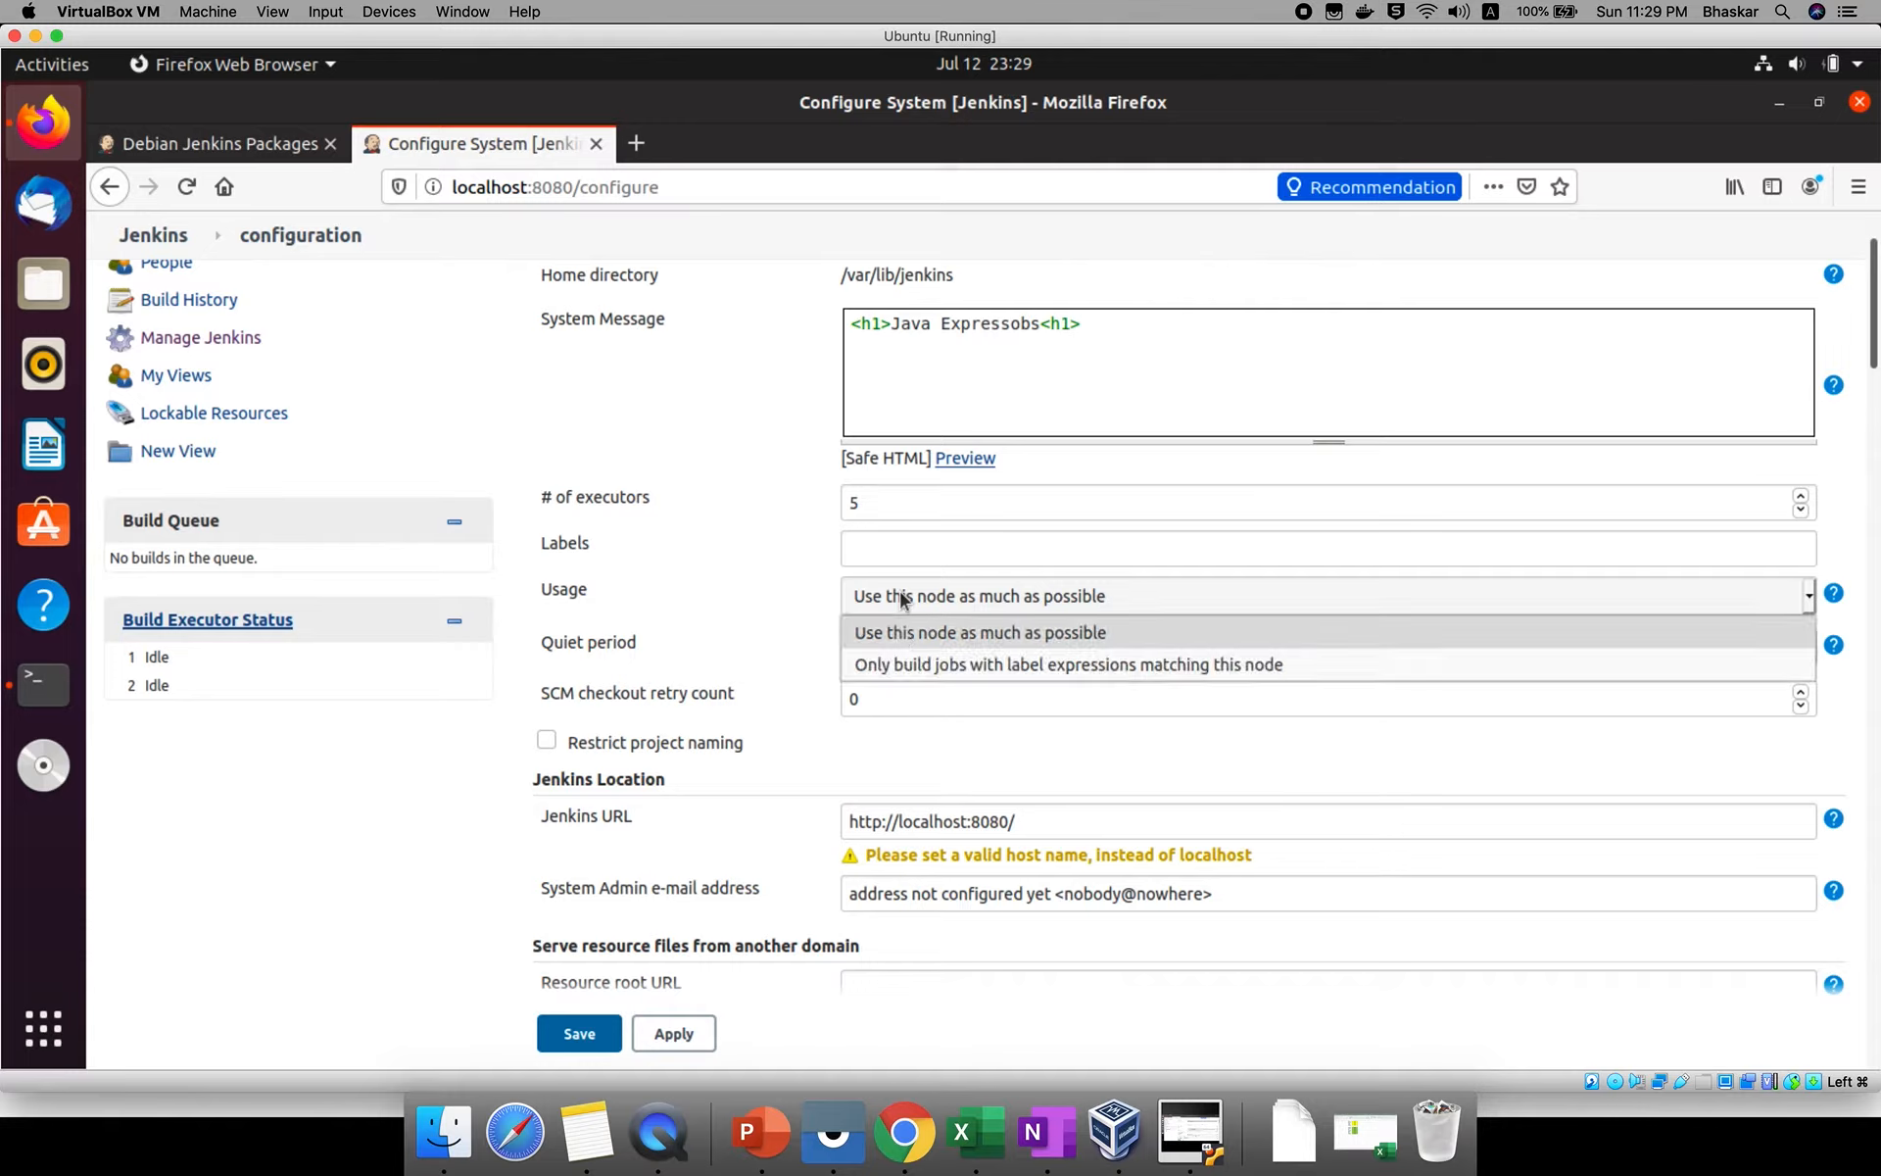
pyautogui.click(899, 592)
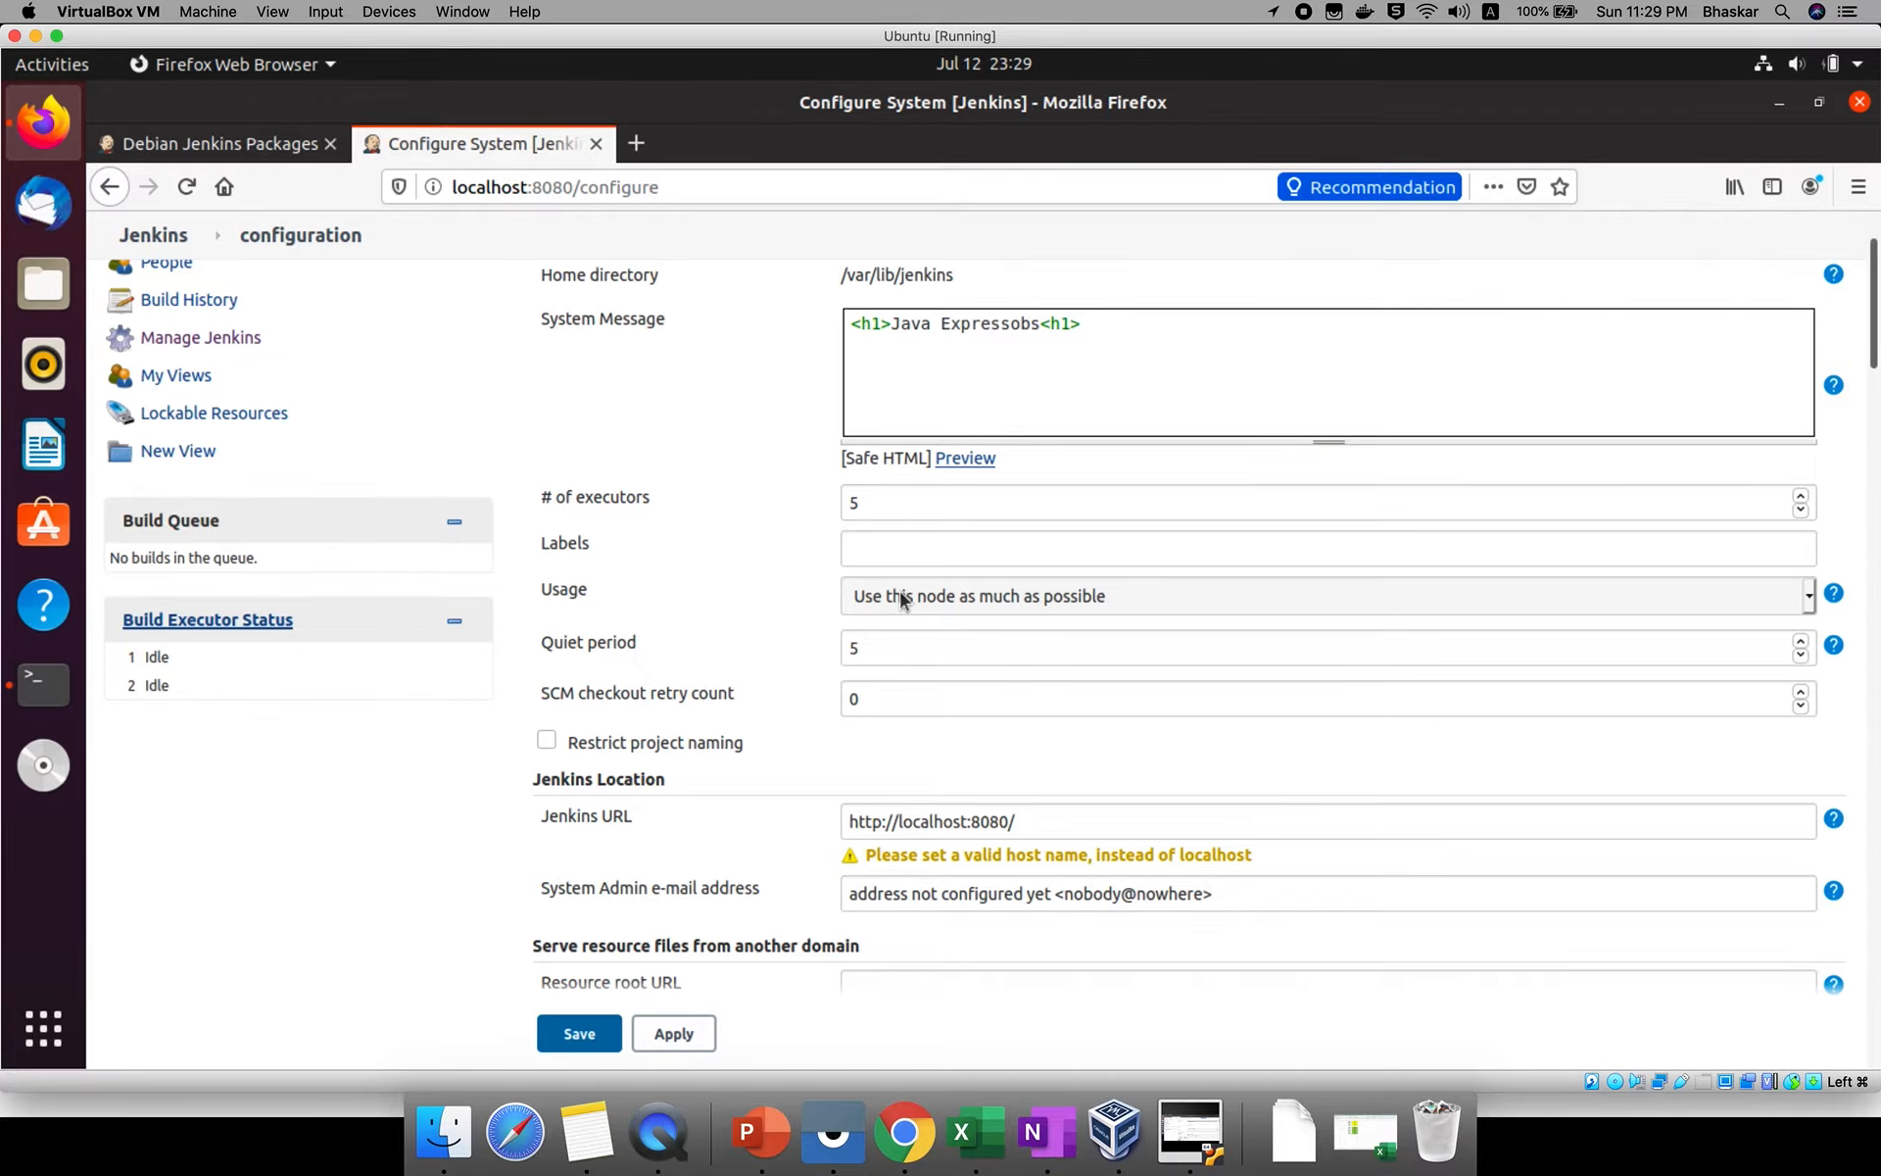
pyautogui.click(900, 595)
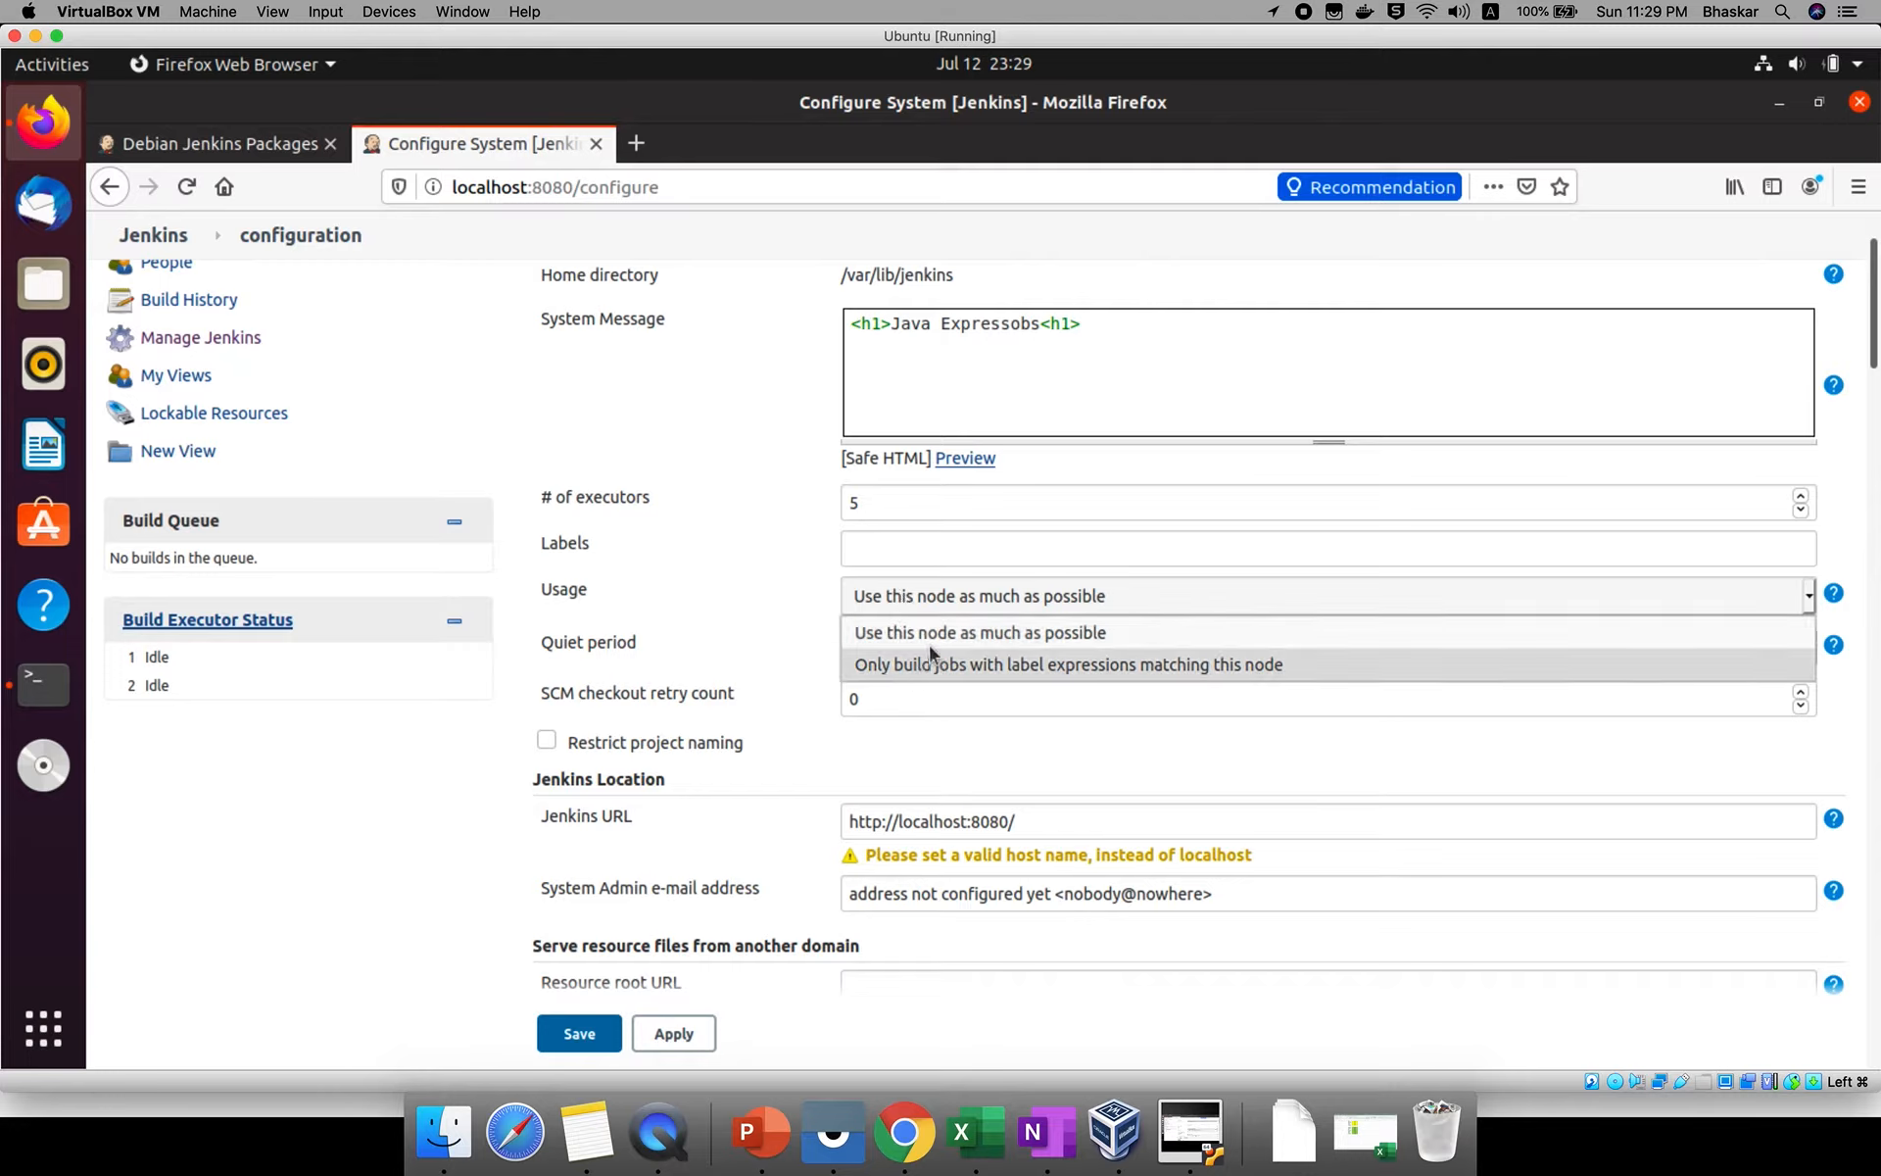
pyautogui.click(880, 549)
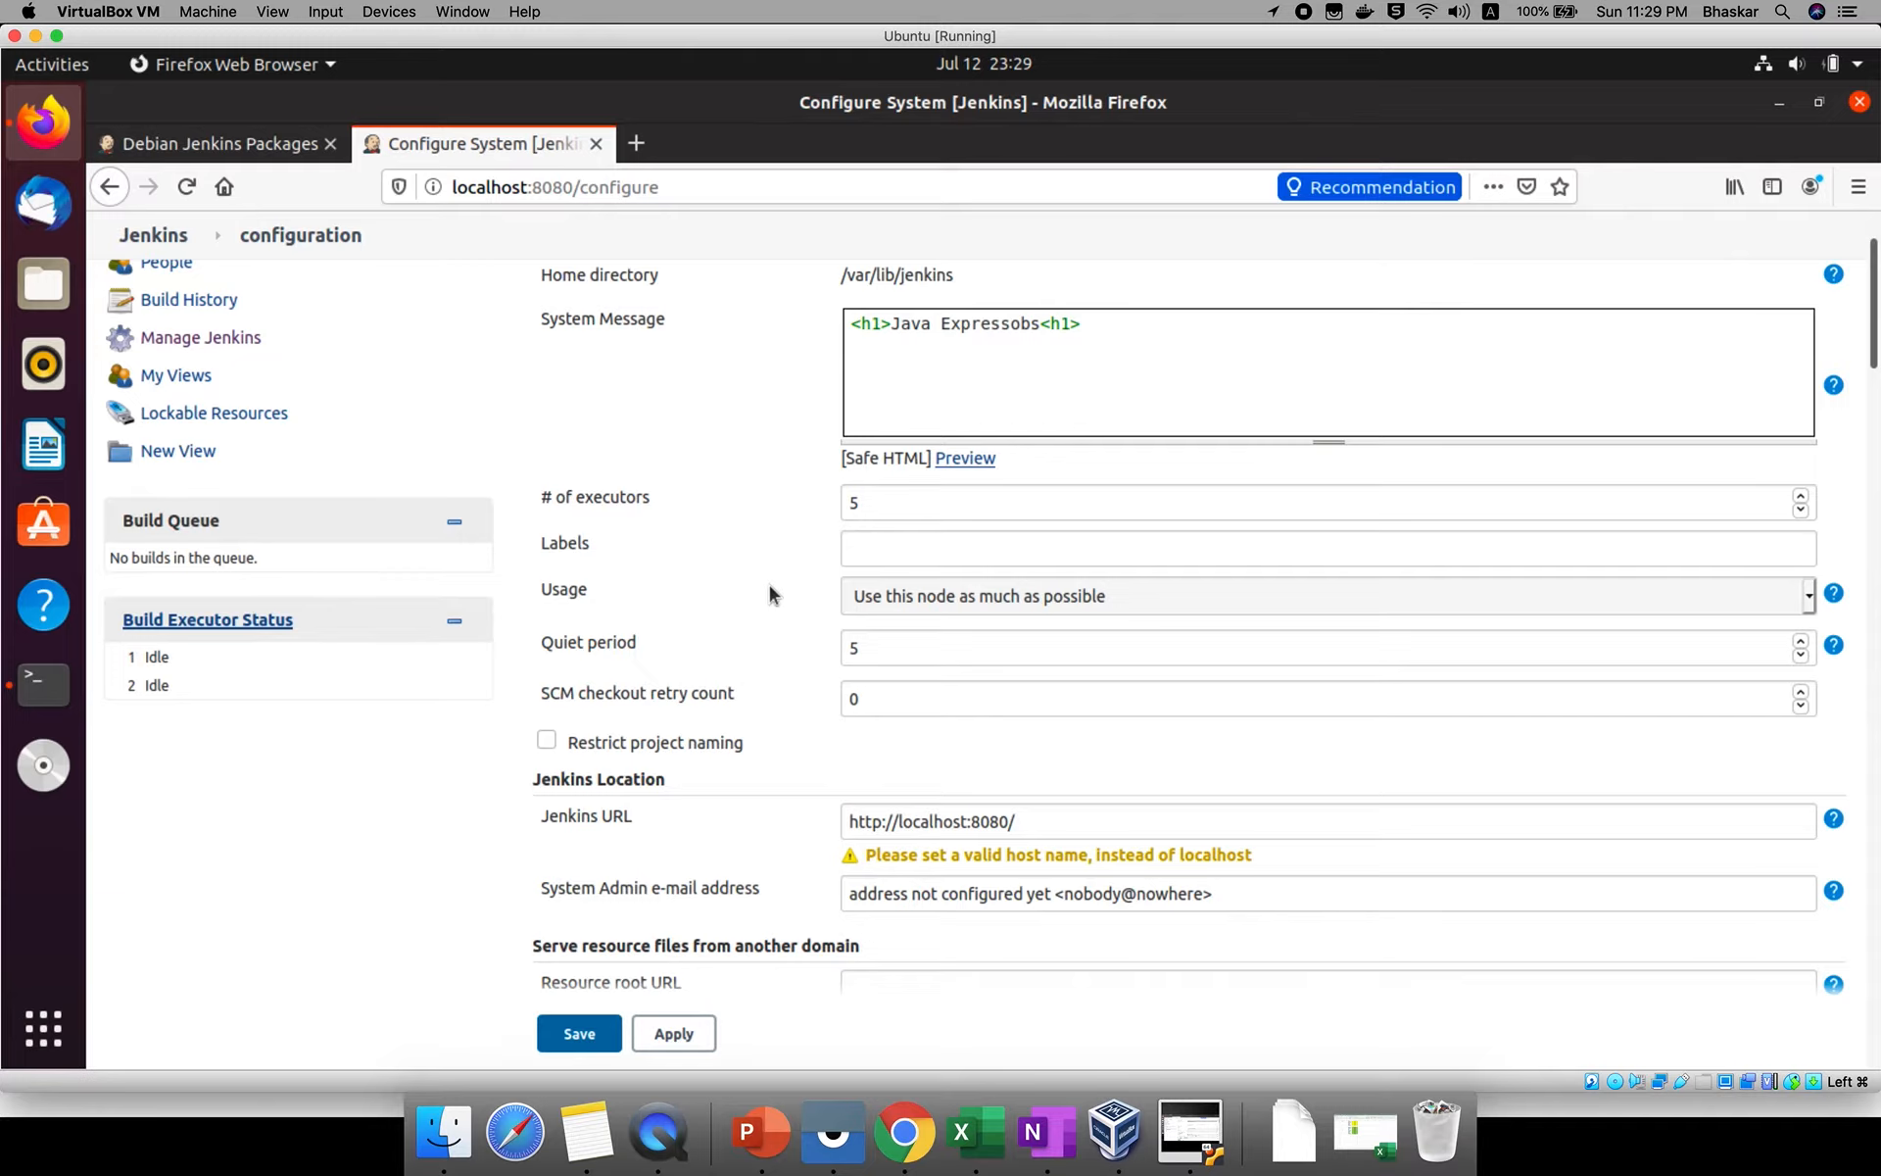
# Try quiet period values of 10 and 0, ending with the quiet period restored to 5.
pyautogui.click(878, 549)
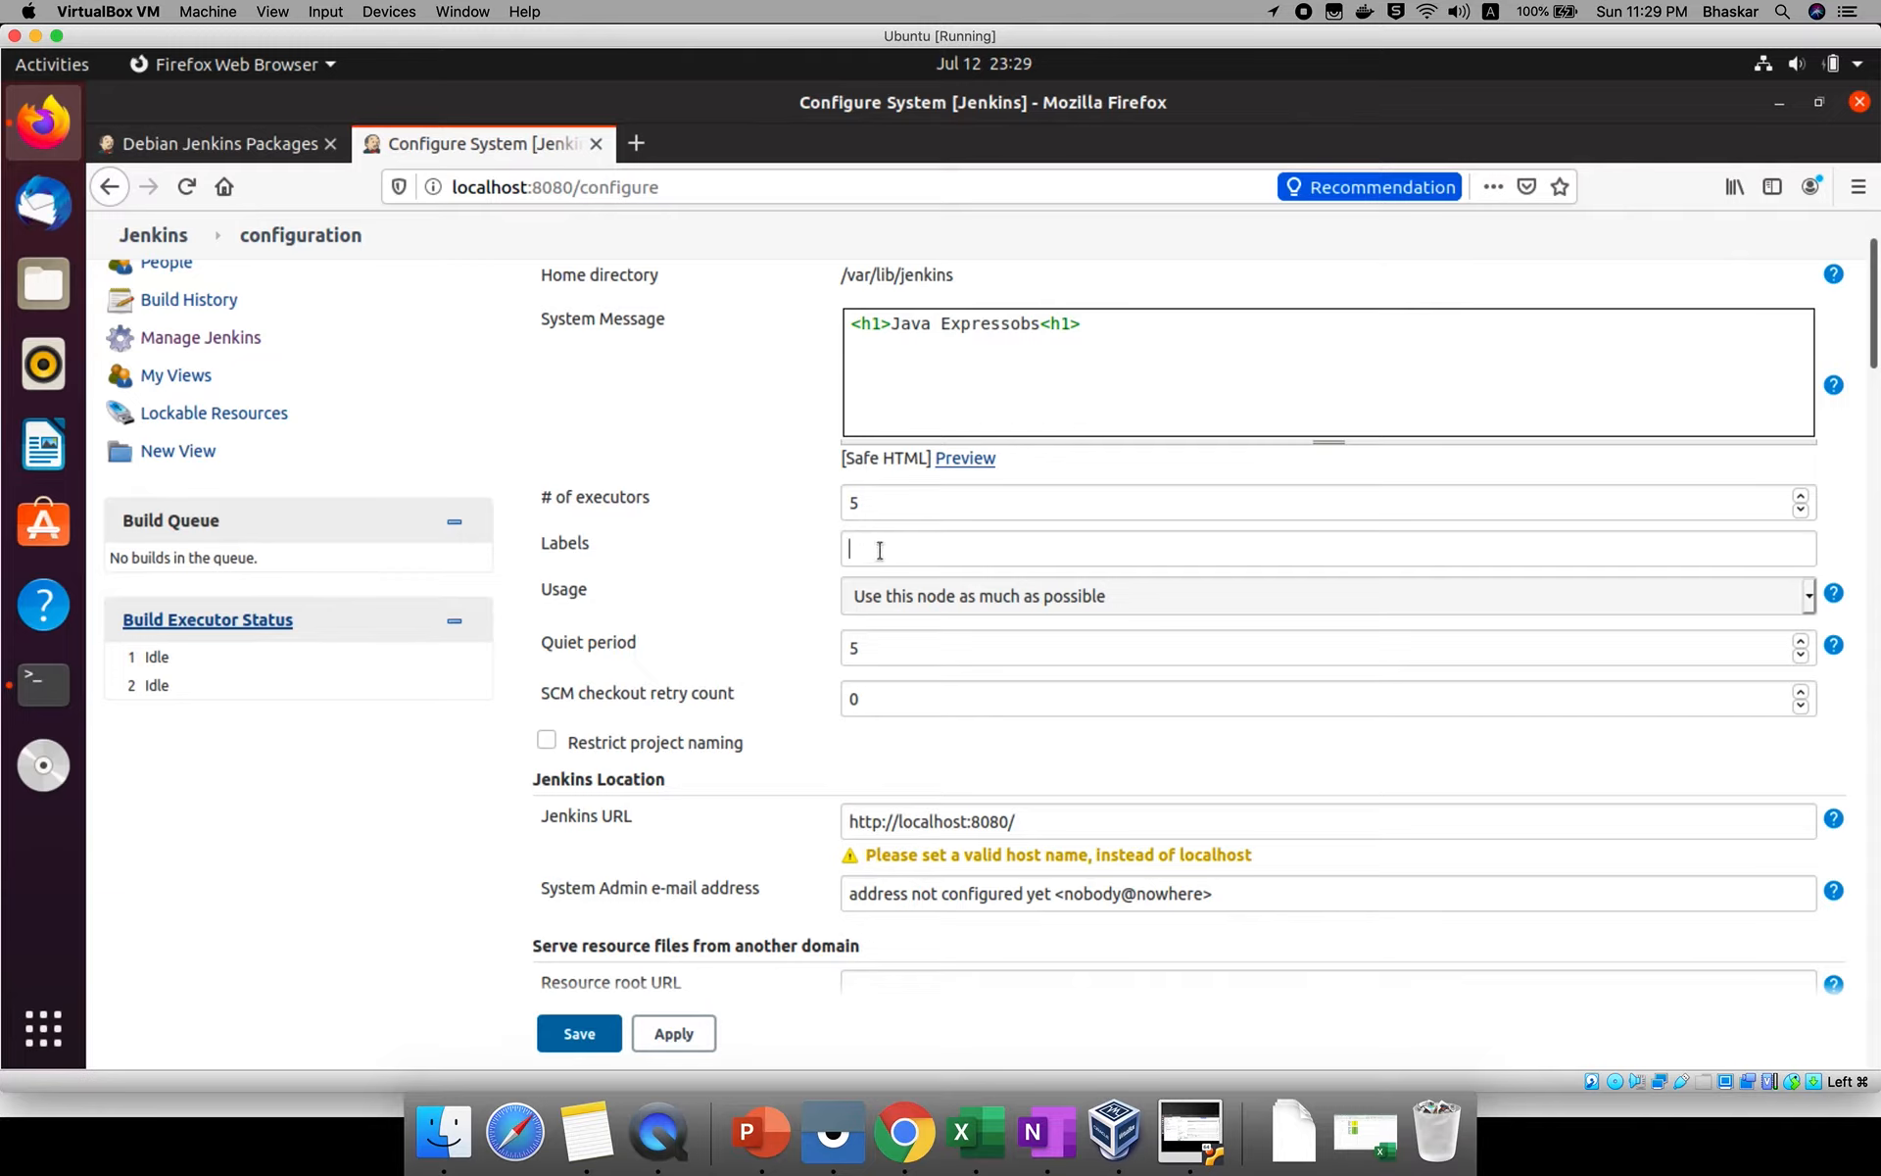
pyautogui.doubleClick(598, 647)
pyautogui.click(978, 655)
pyautogui.press('BackSpace')
pyautogui.write('10')
pyautogui.press('BackSpace')
pyautogui.press('BackSpace')
pyautogui.write('0')
pyautogui.press('BackSpace')
pyautogui.write('5')
# Set the SCM checkout retry count to 3.
pyautogui.doubleClick(554, 693)
pyautogui.click(885, 699)
pyautogui.press('BackSpace')
pyautogui.write('3')
pyautogui.doubleClick(624, 693)
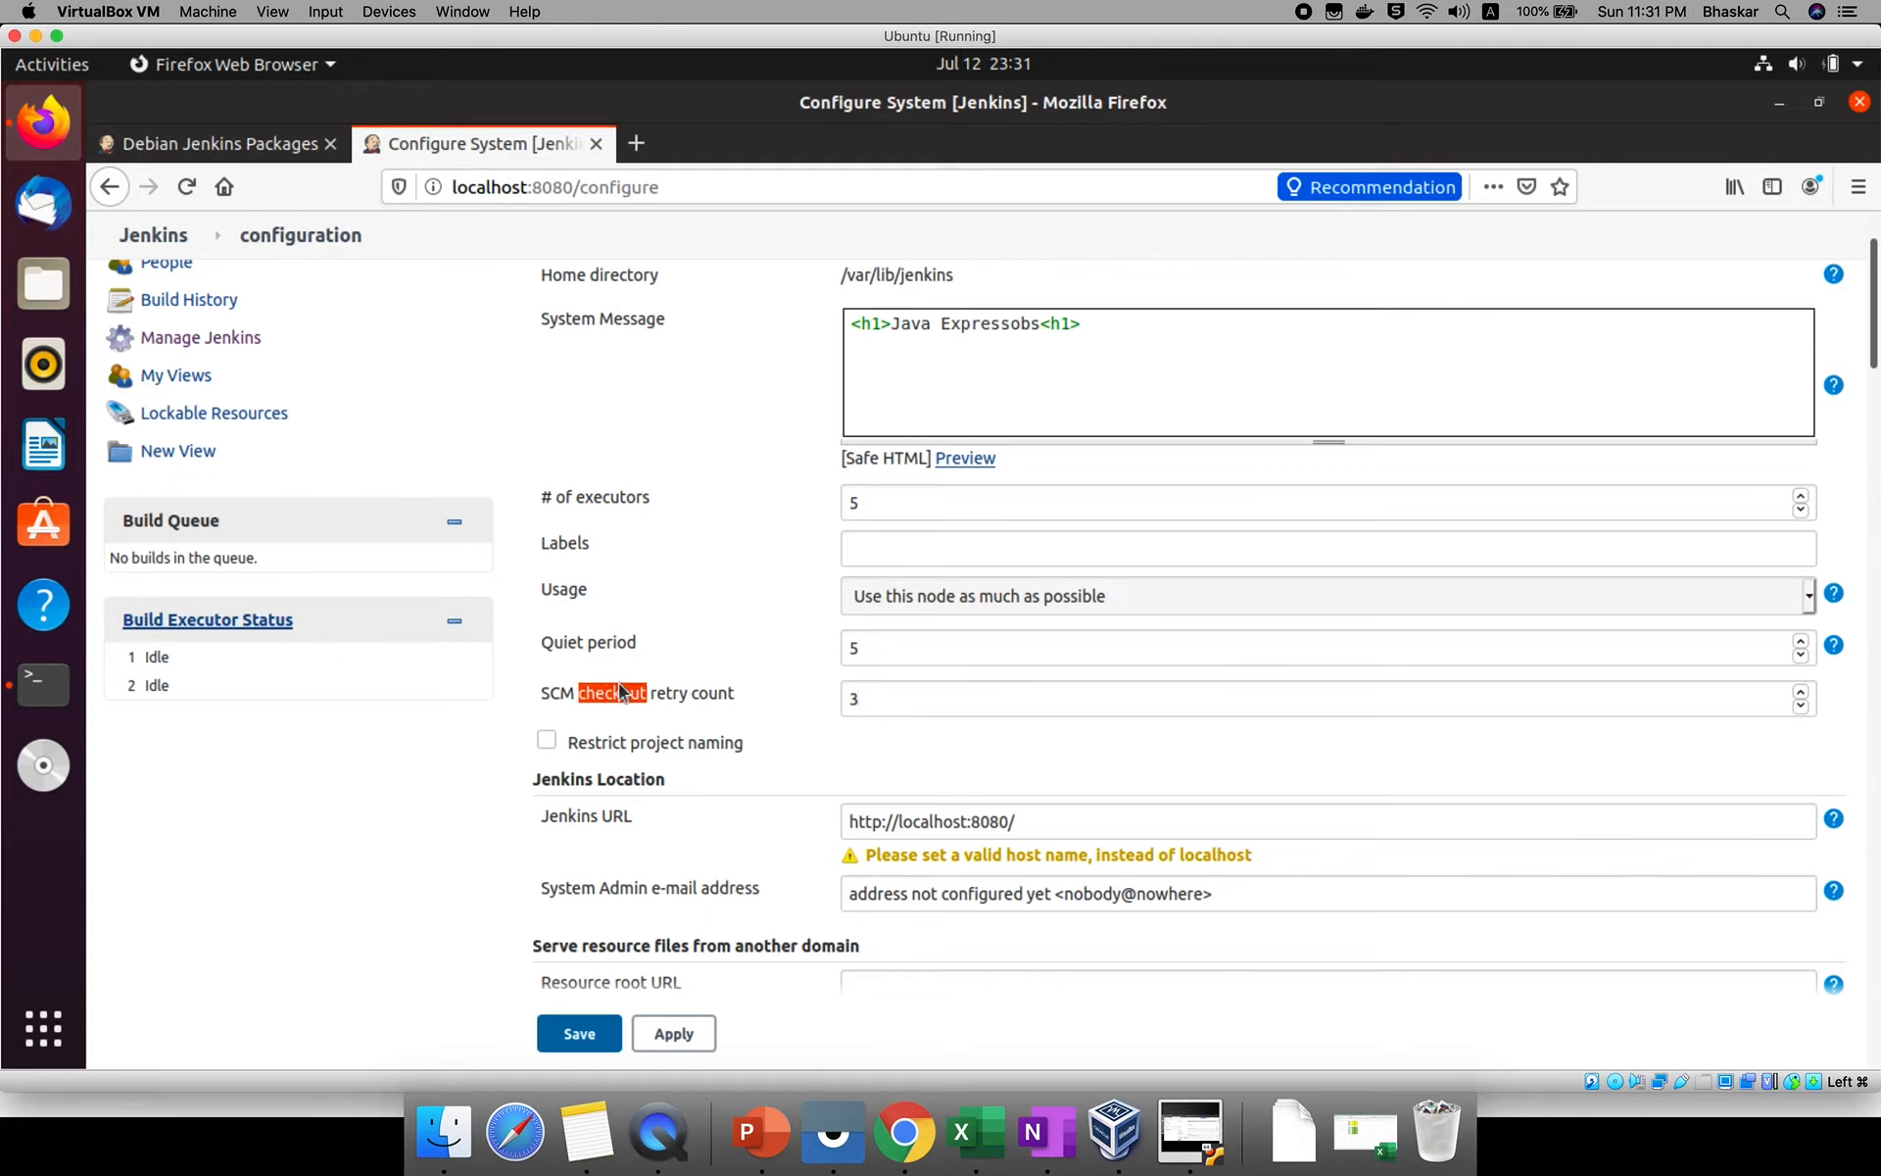
pyautogui.click(891, 721)
# Examine the Jenkins URL and System Admin e-mail address settings under Jenkins Location.
pyautogui.scroll(-1, 880, 720)
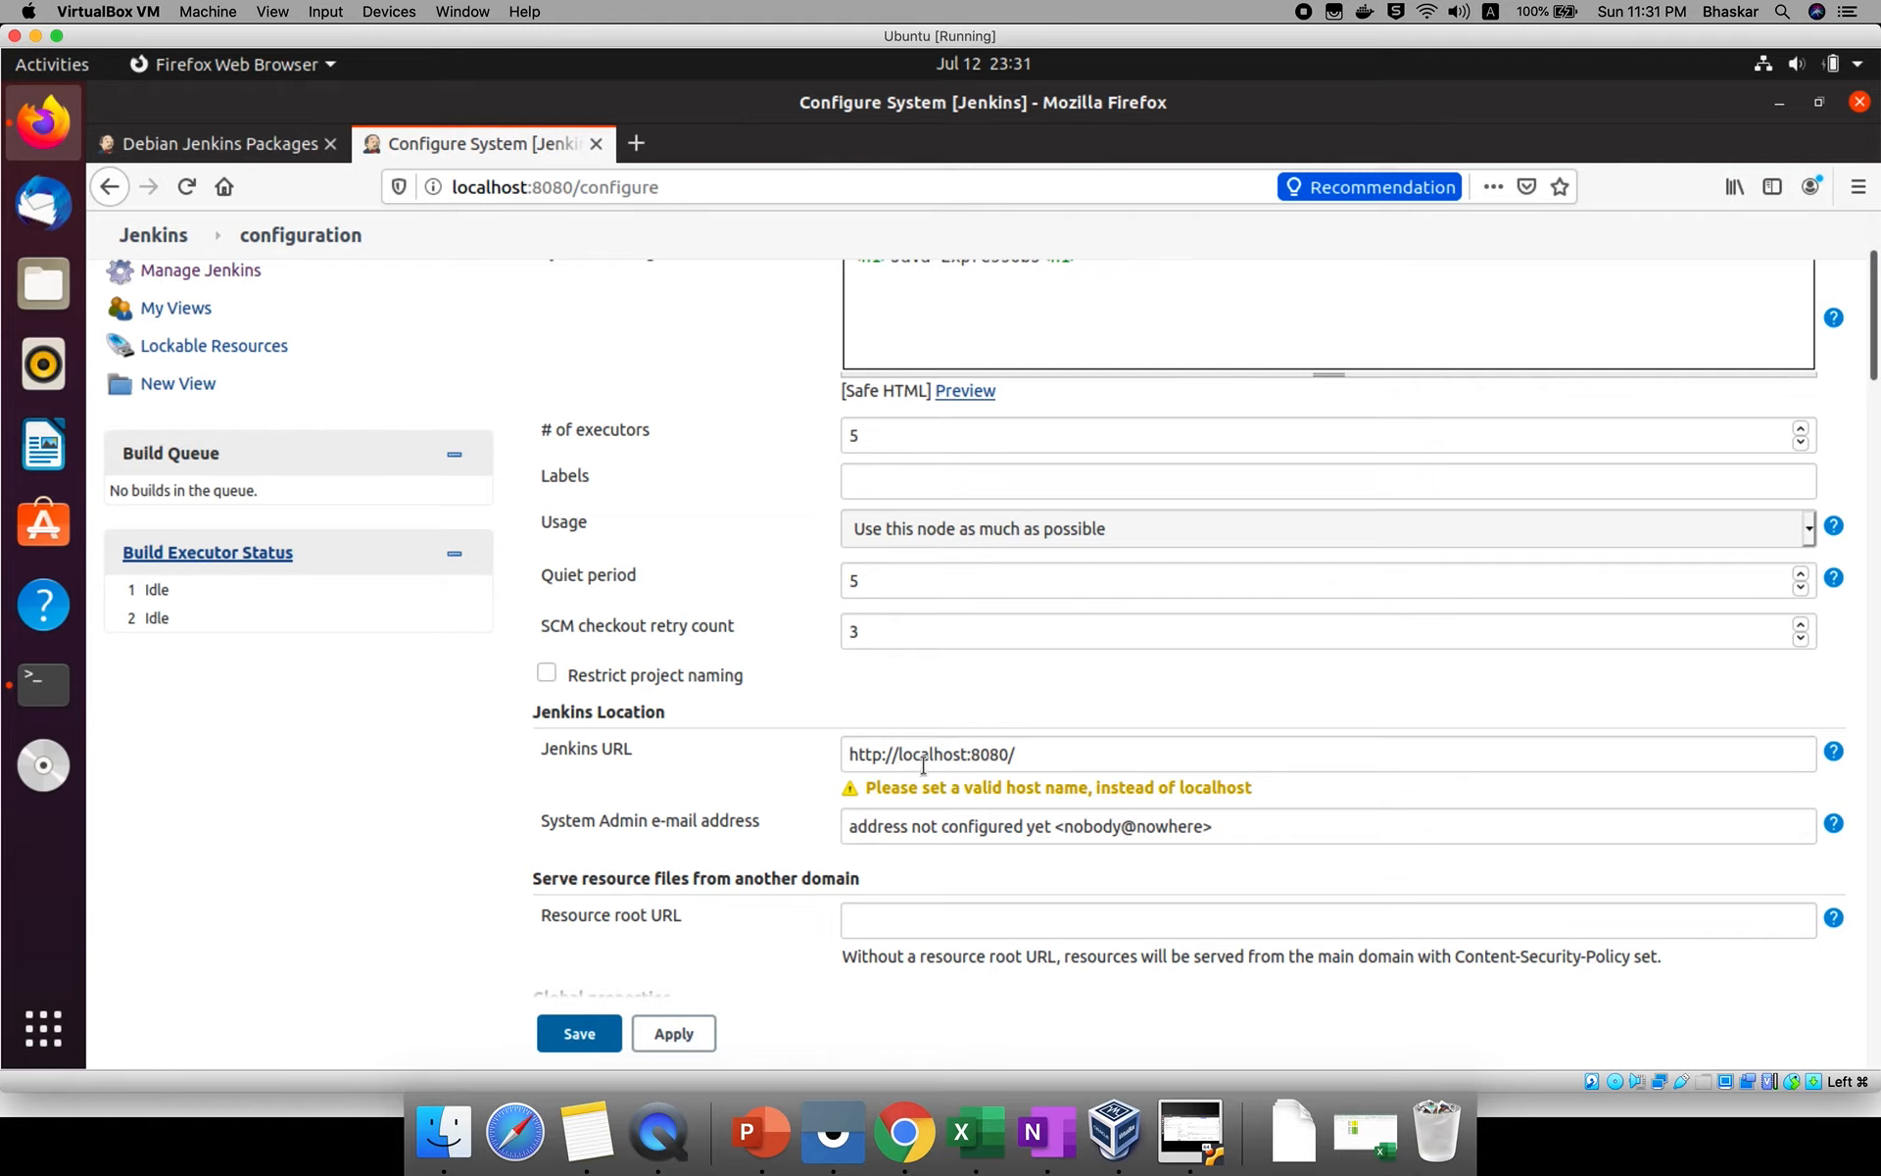
pyautogui.tripleClick(923, 755)
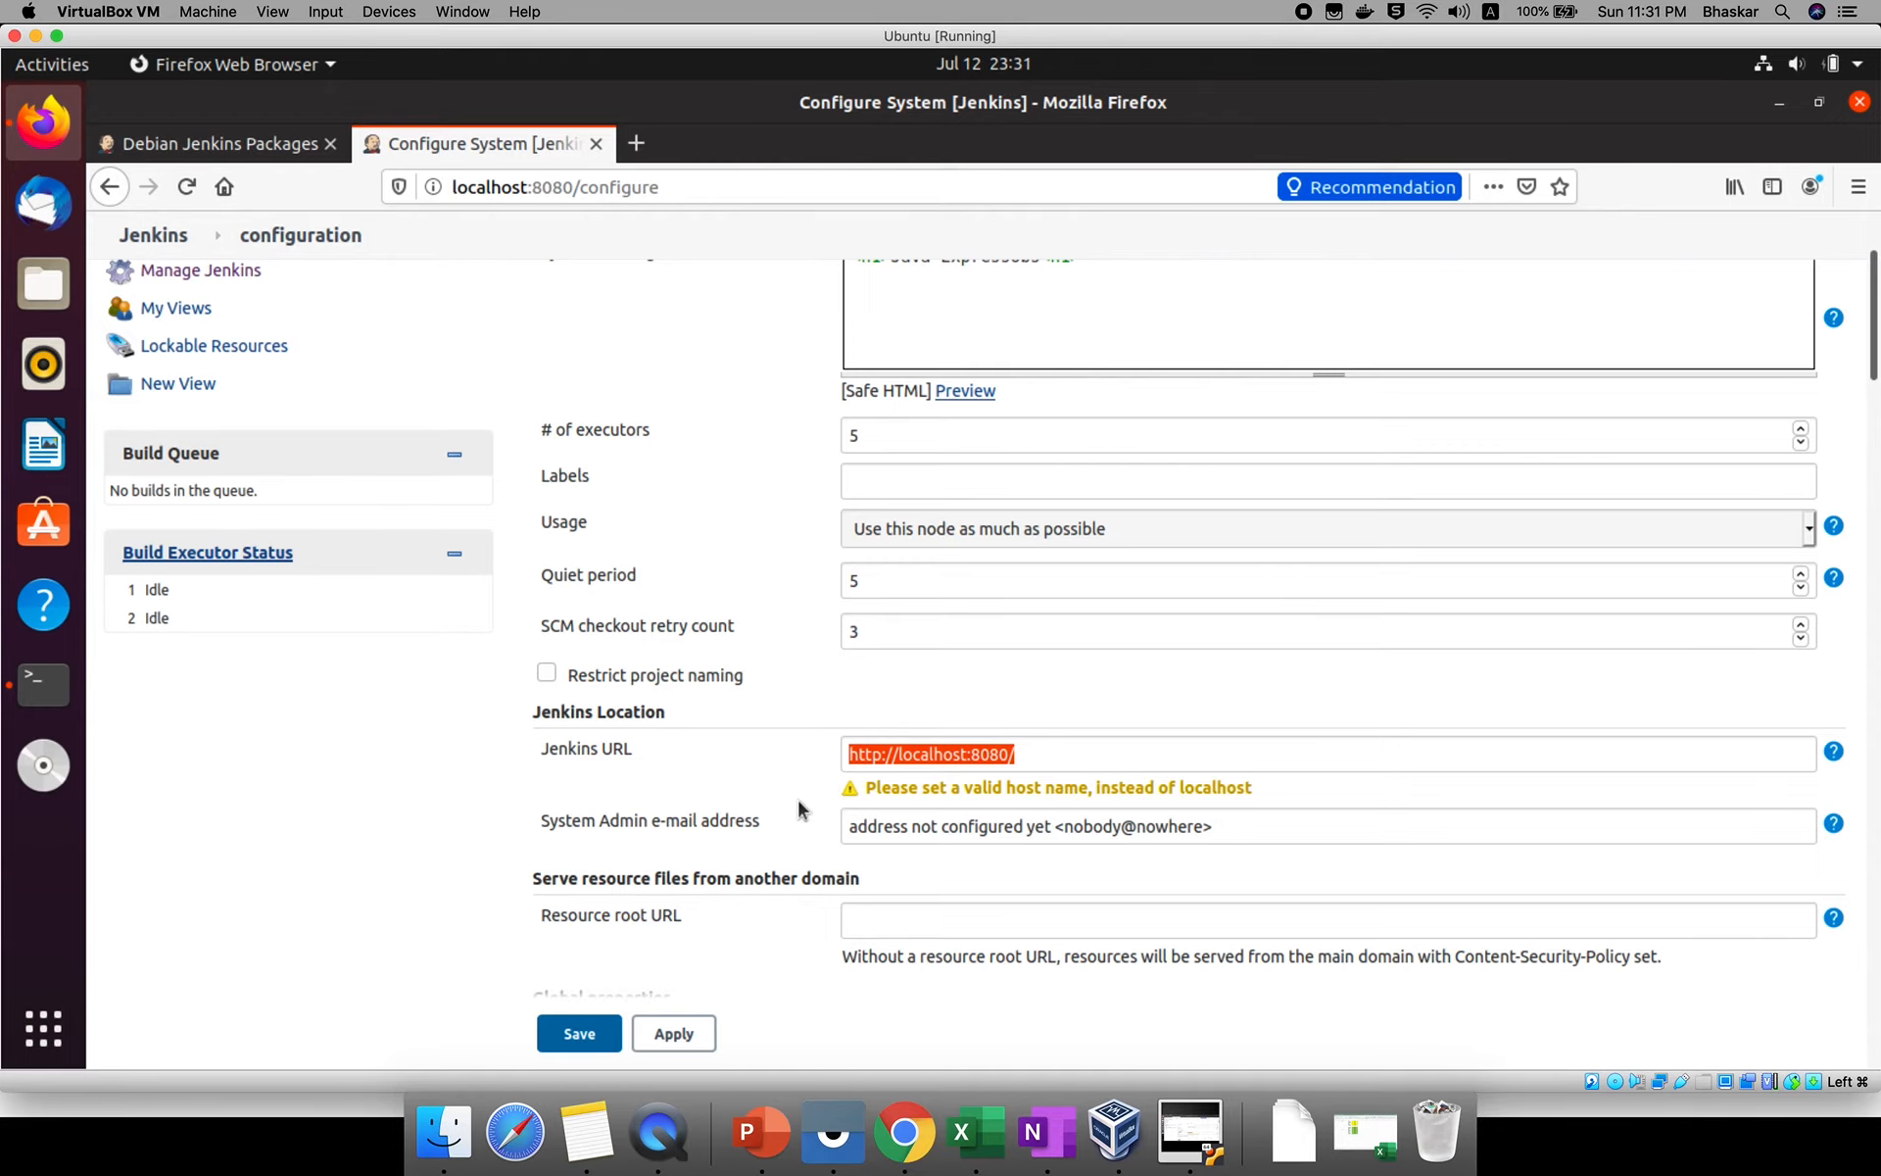
pyautogui.scroll(-2, 799, 808)
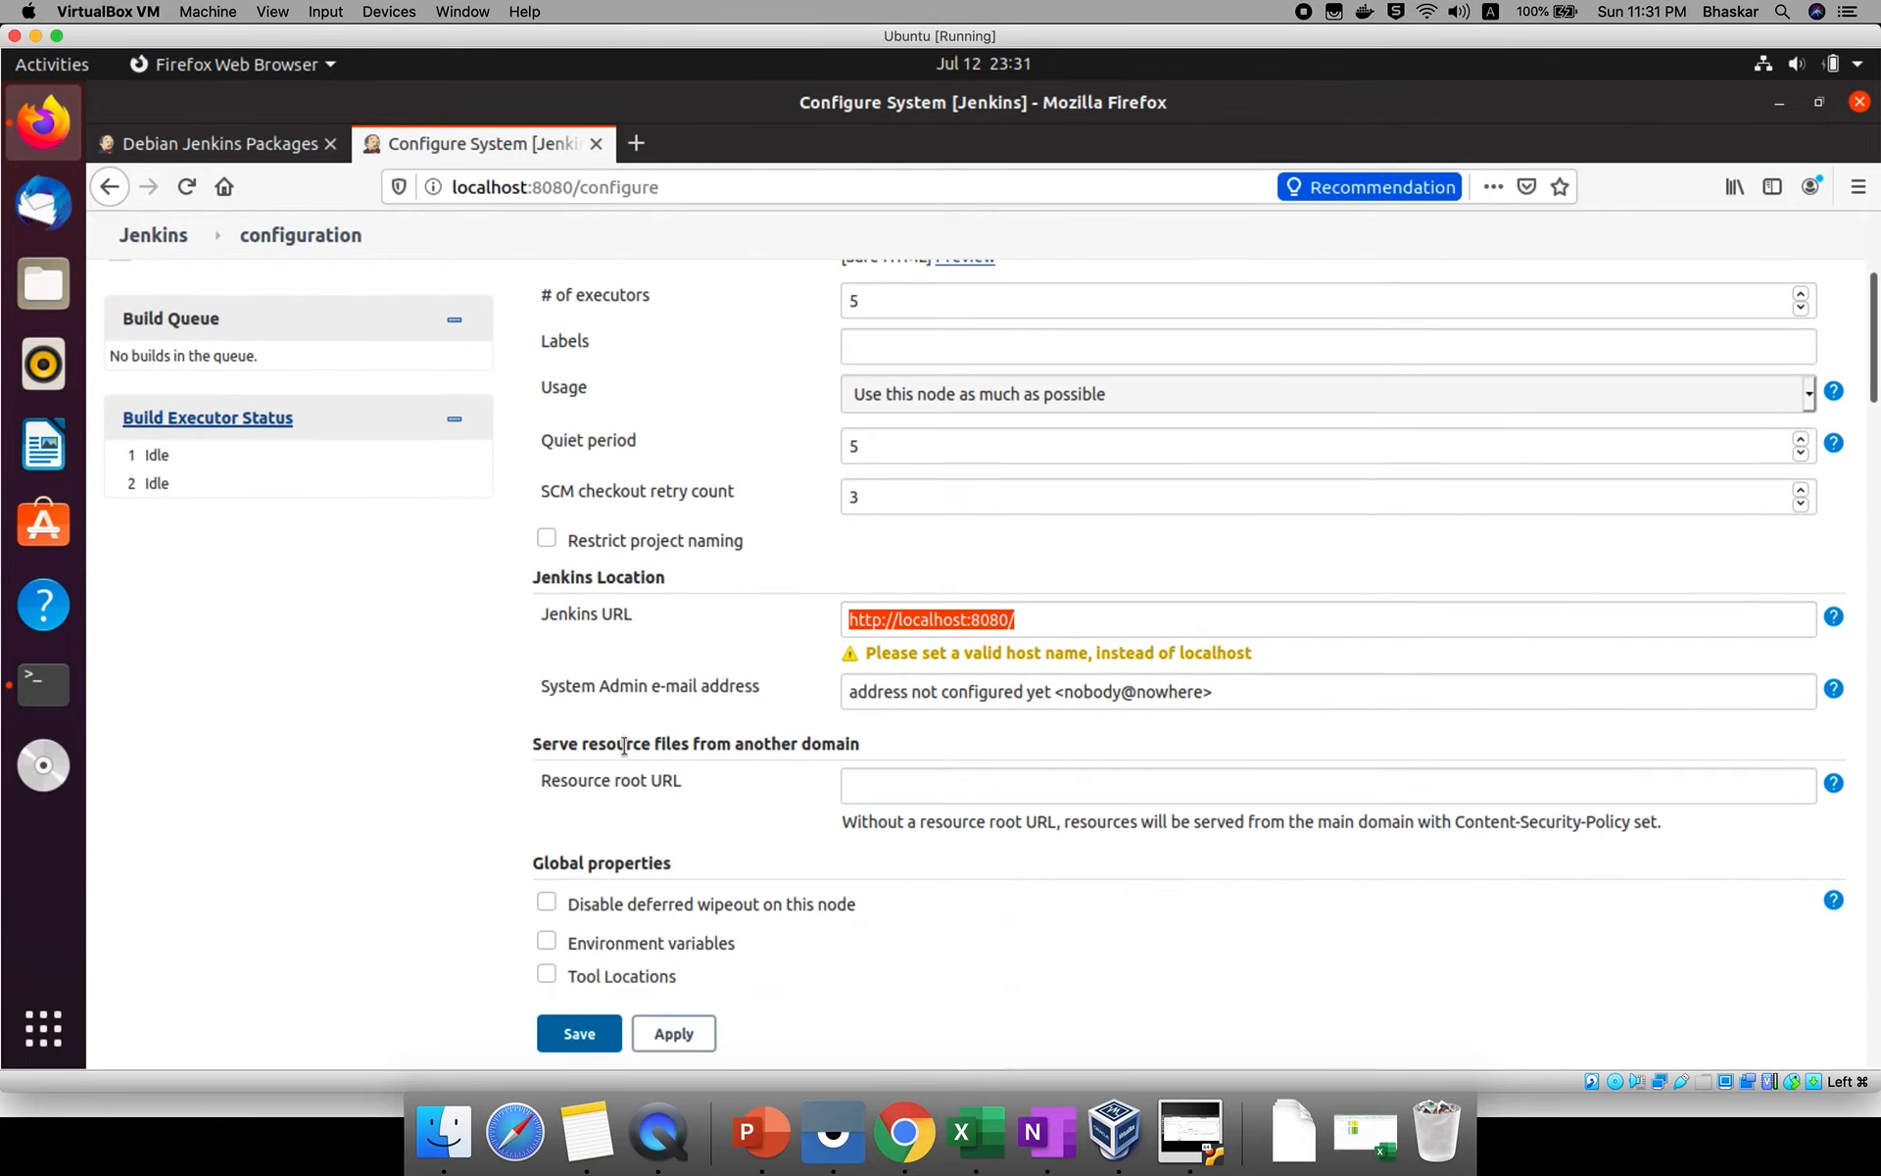
pyautogui.click(882, 693)
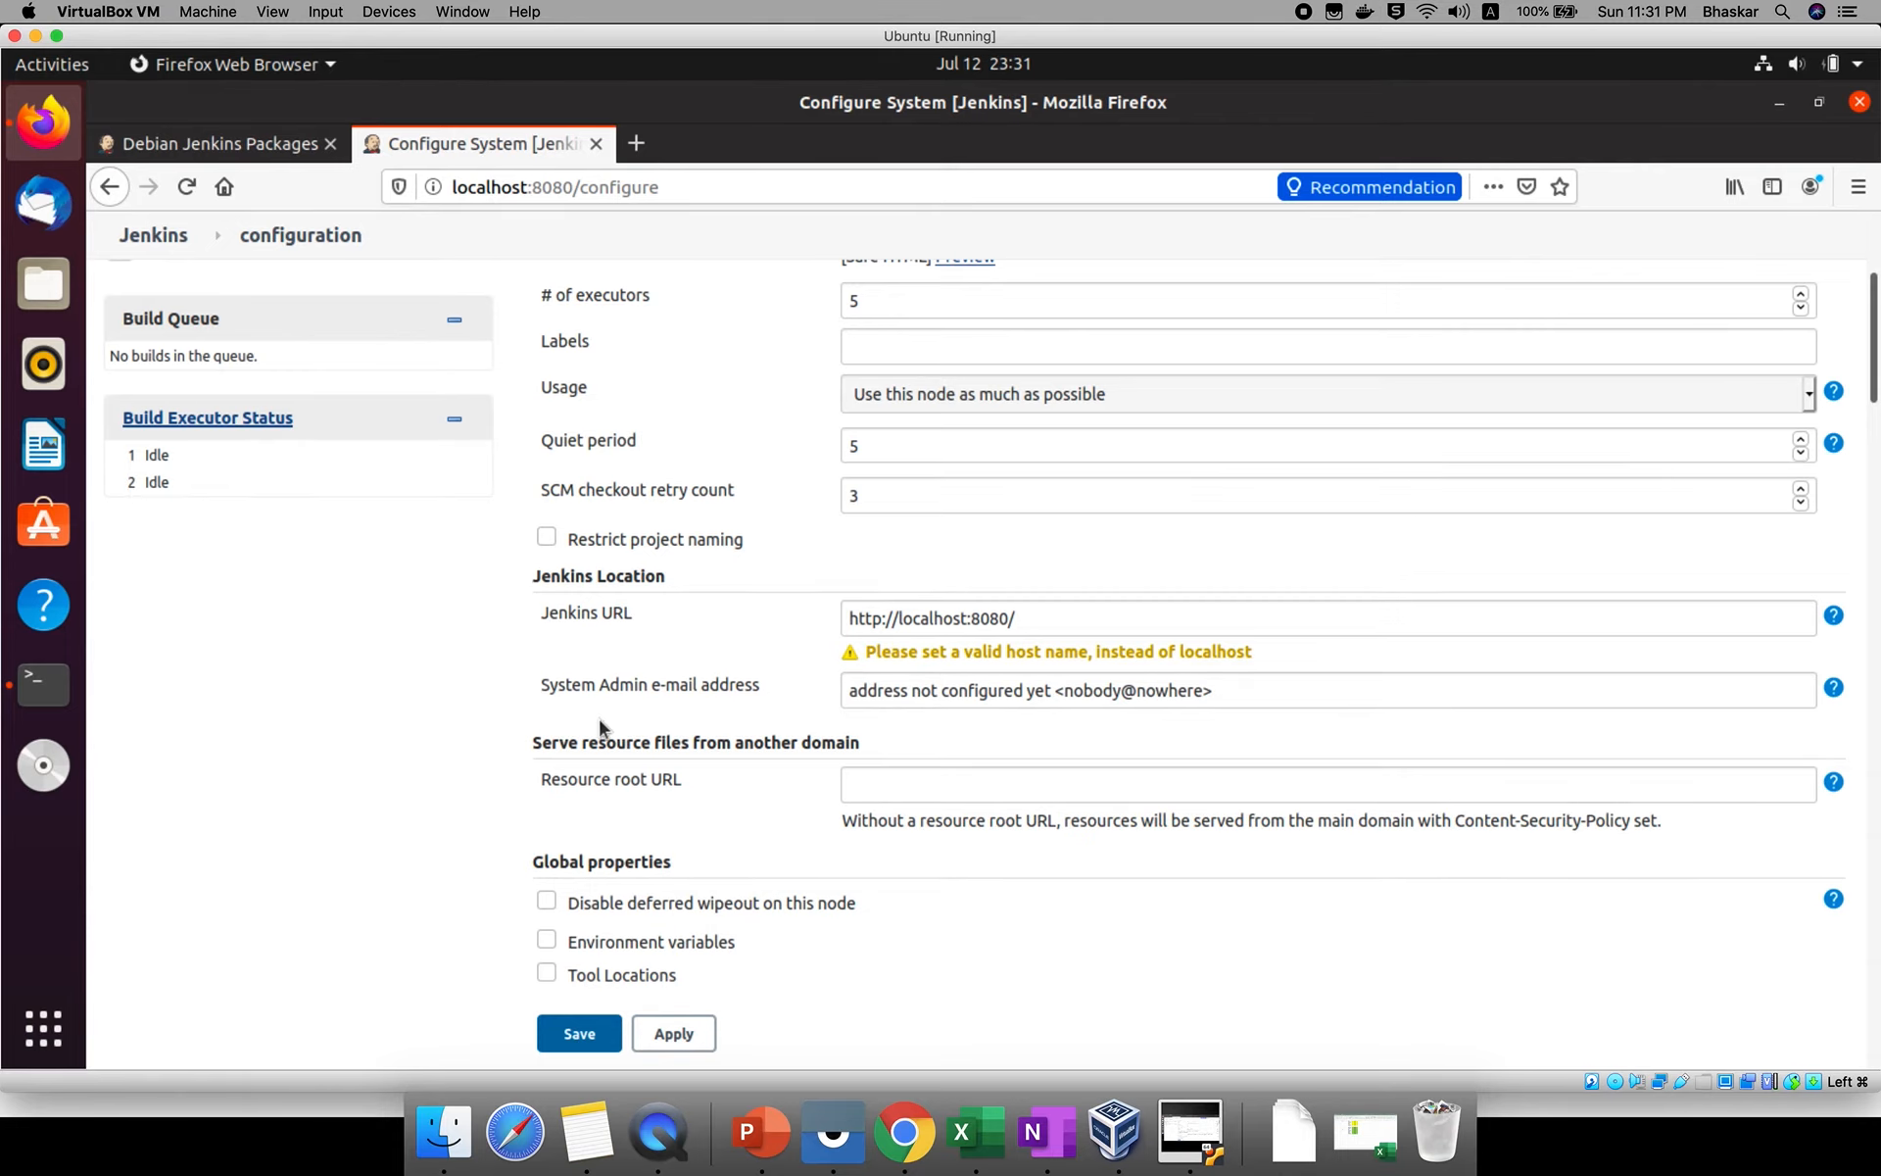
# Look through the global properties, pipeline durability, usage statistics, folder, Timestamper and build discarder settings.
pyautogui.scroll(-3, 597, 719)
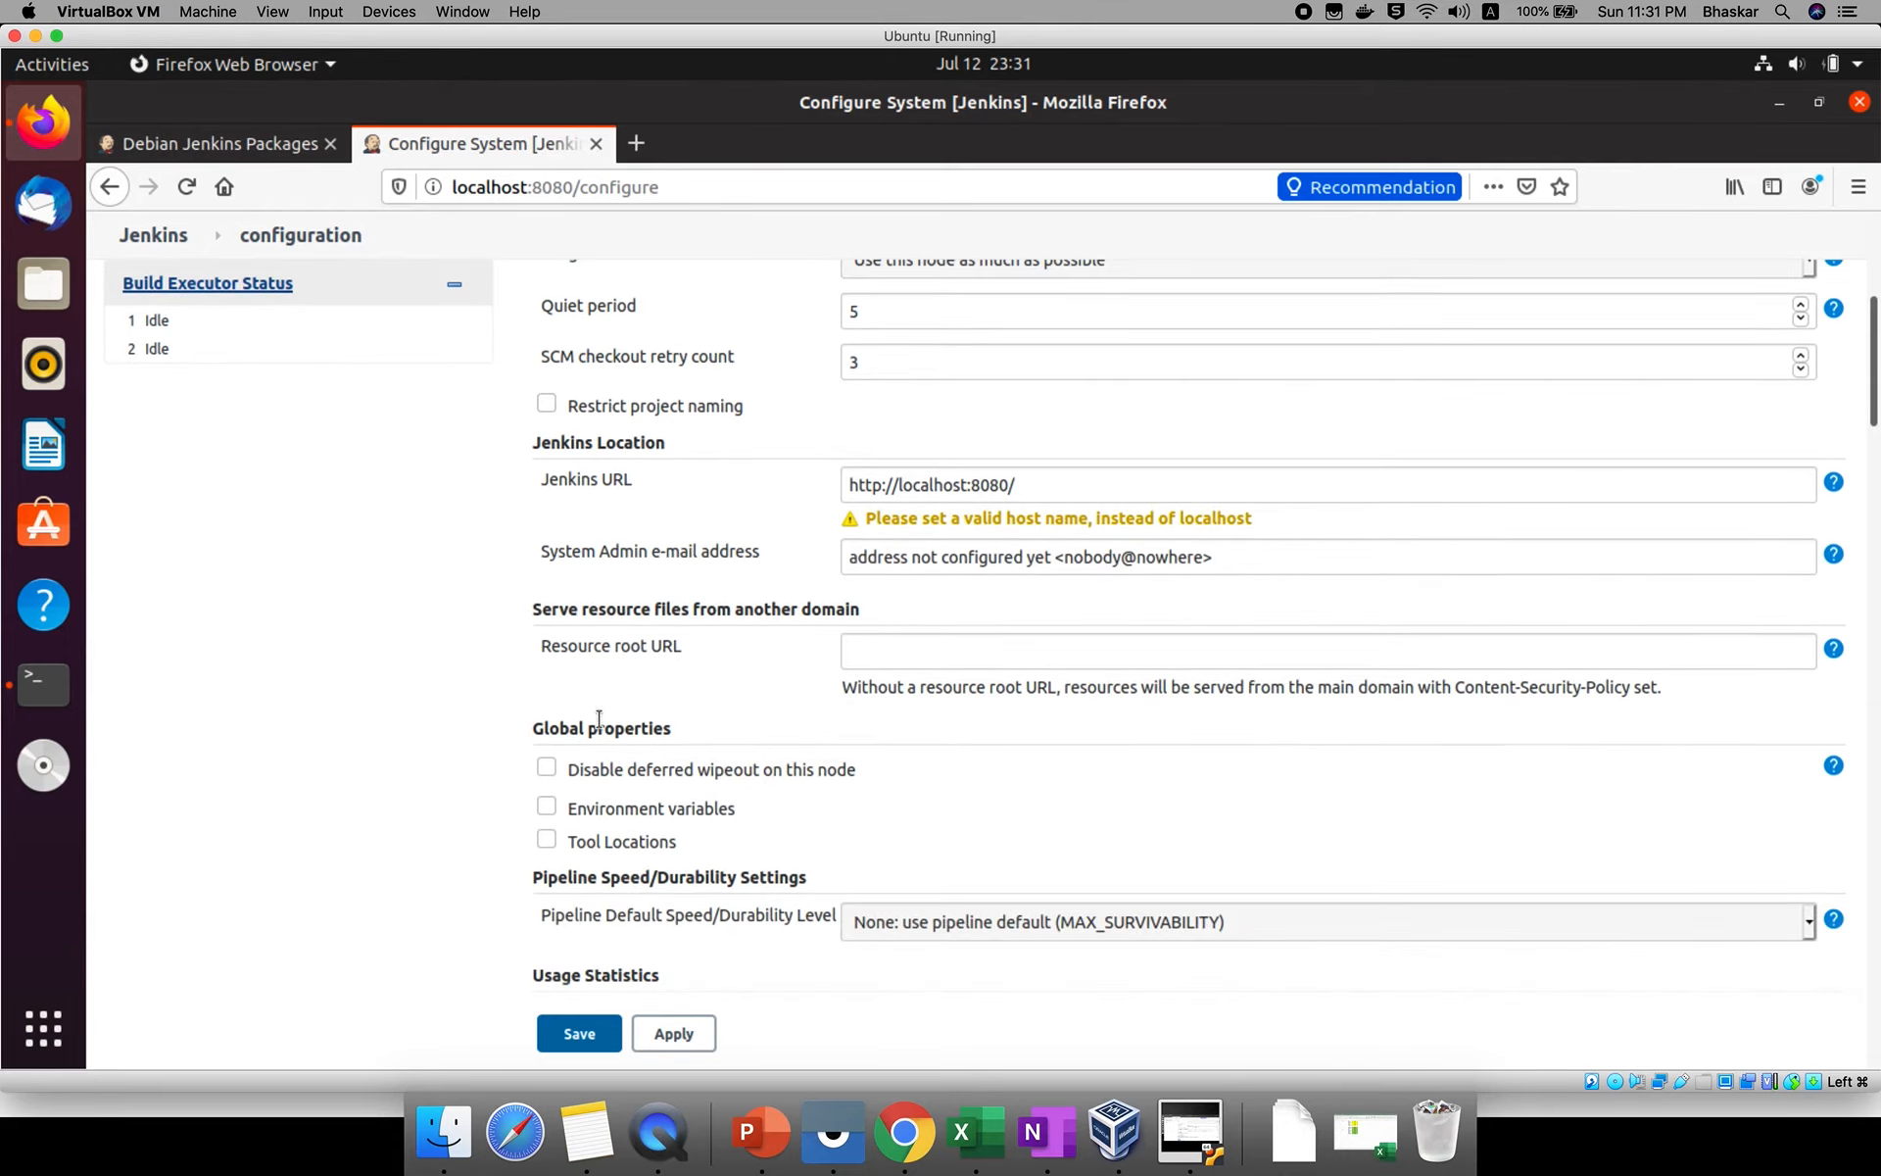
pyautogui.scroll(-8, 599, 718)
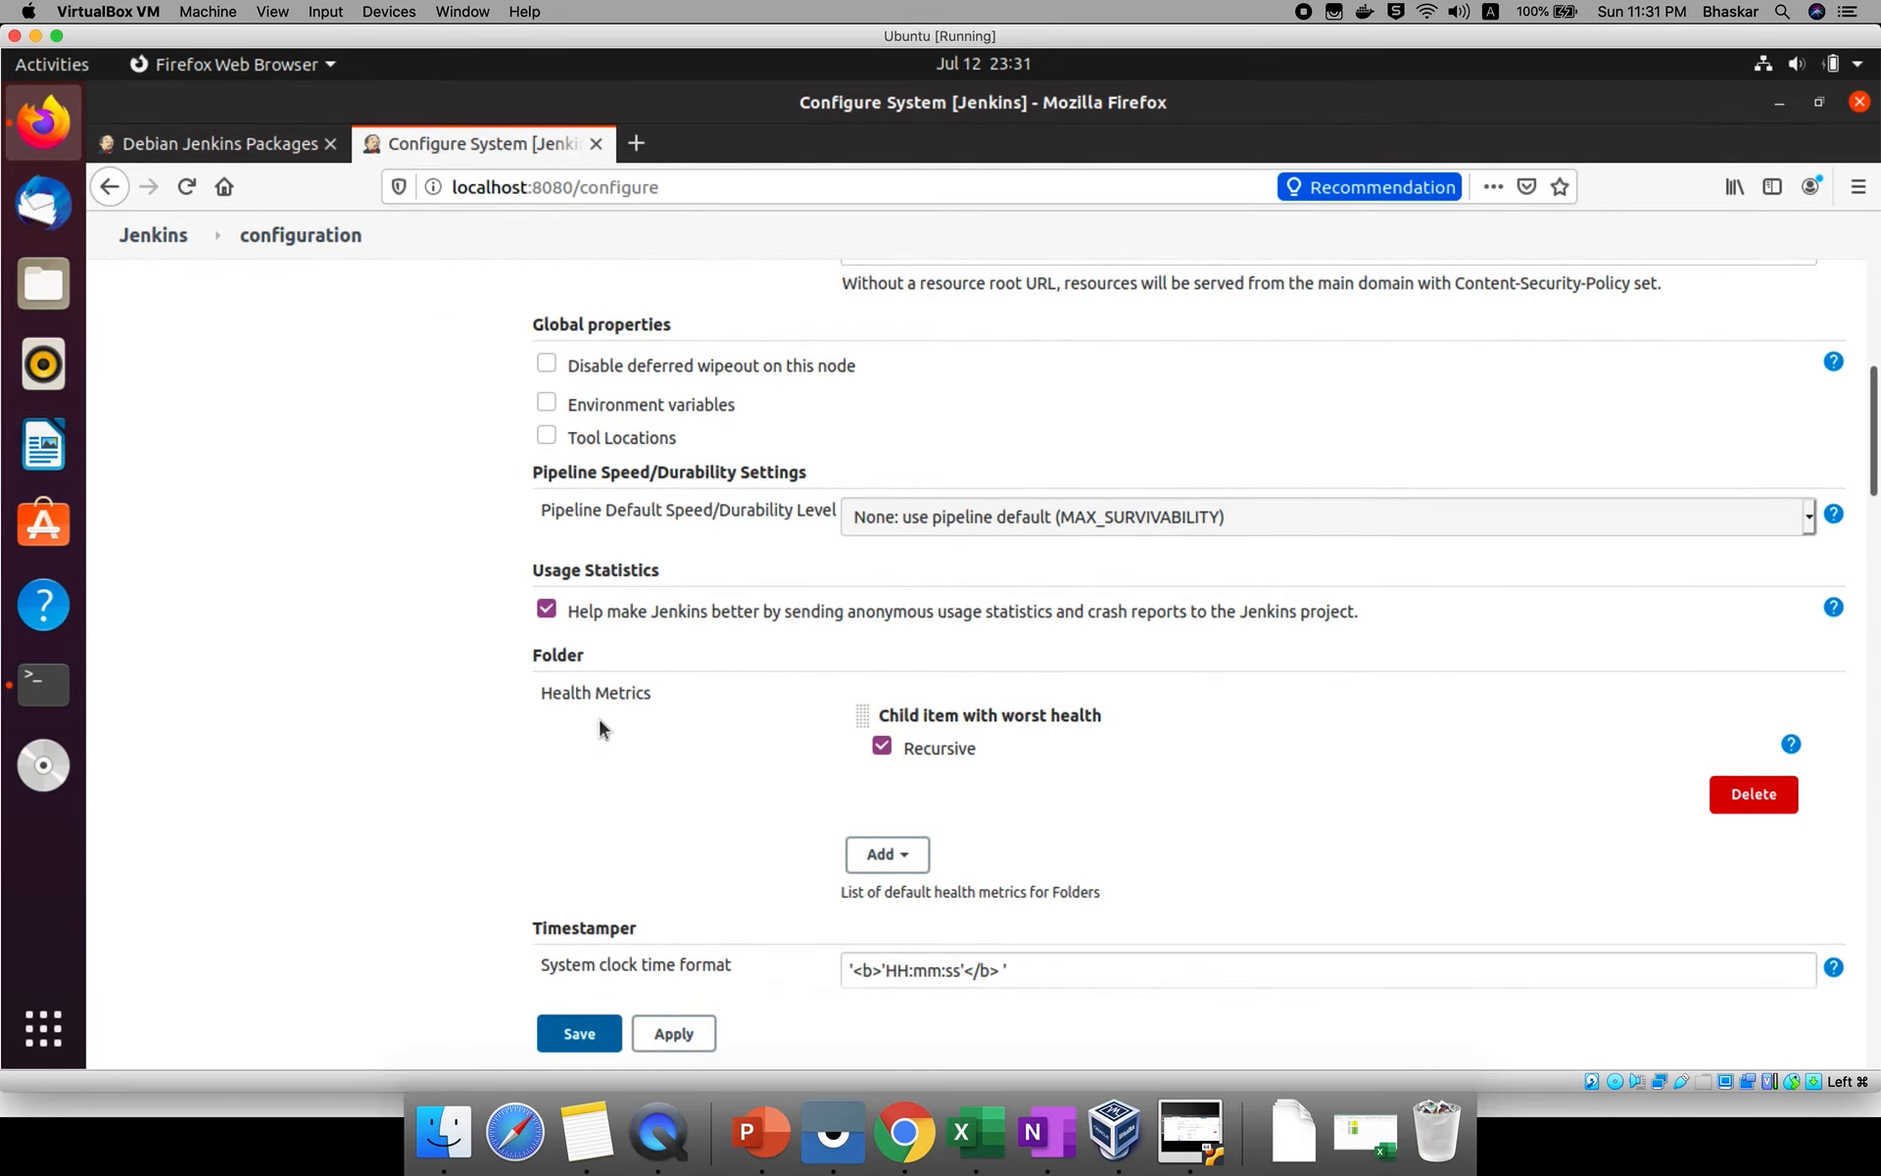
pyautogui.scroll(-1, 598, 723)
pyautogui.scroll(-2, 602, 755)
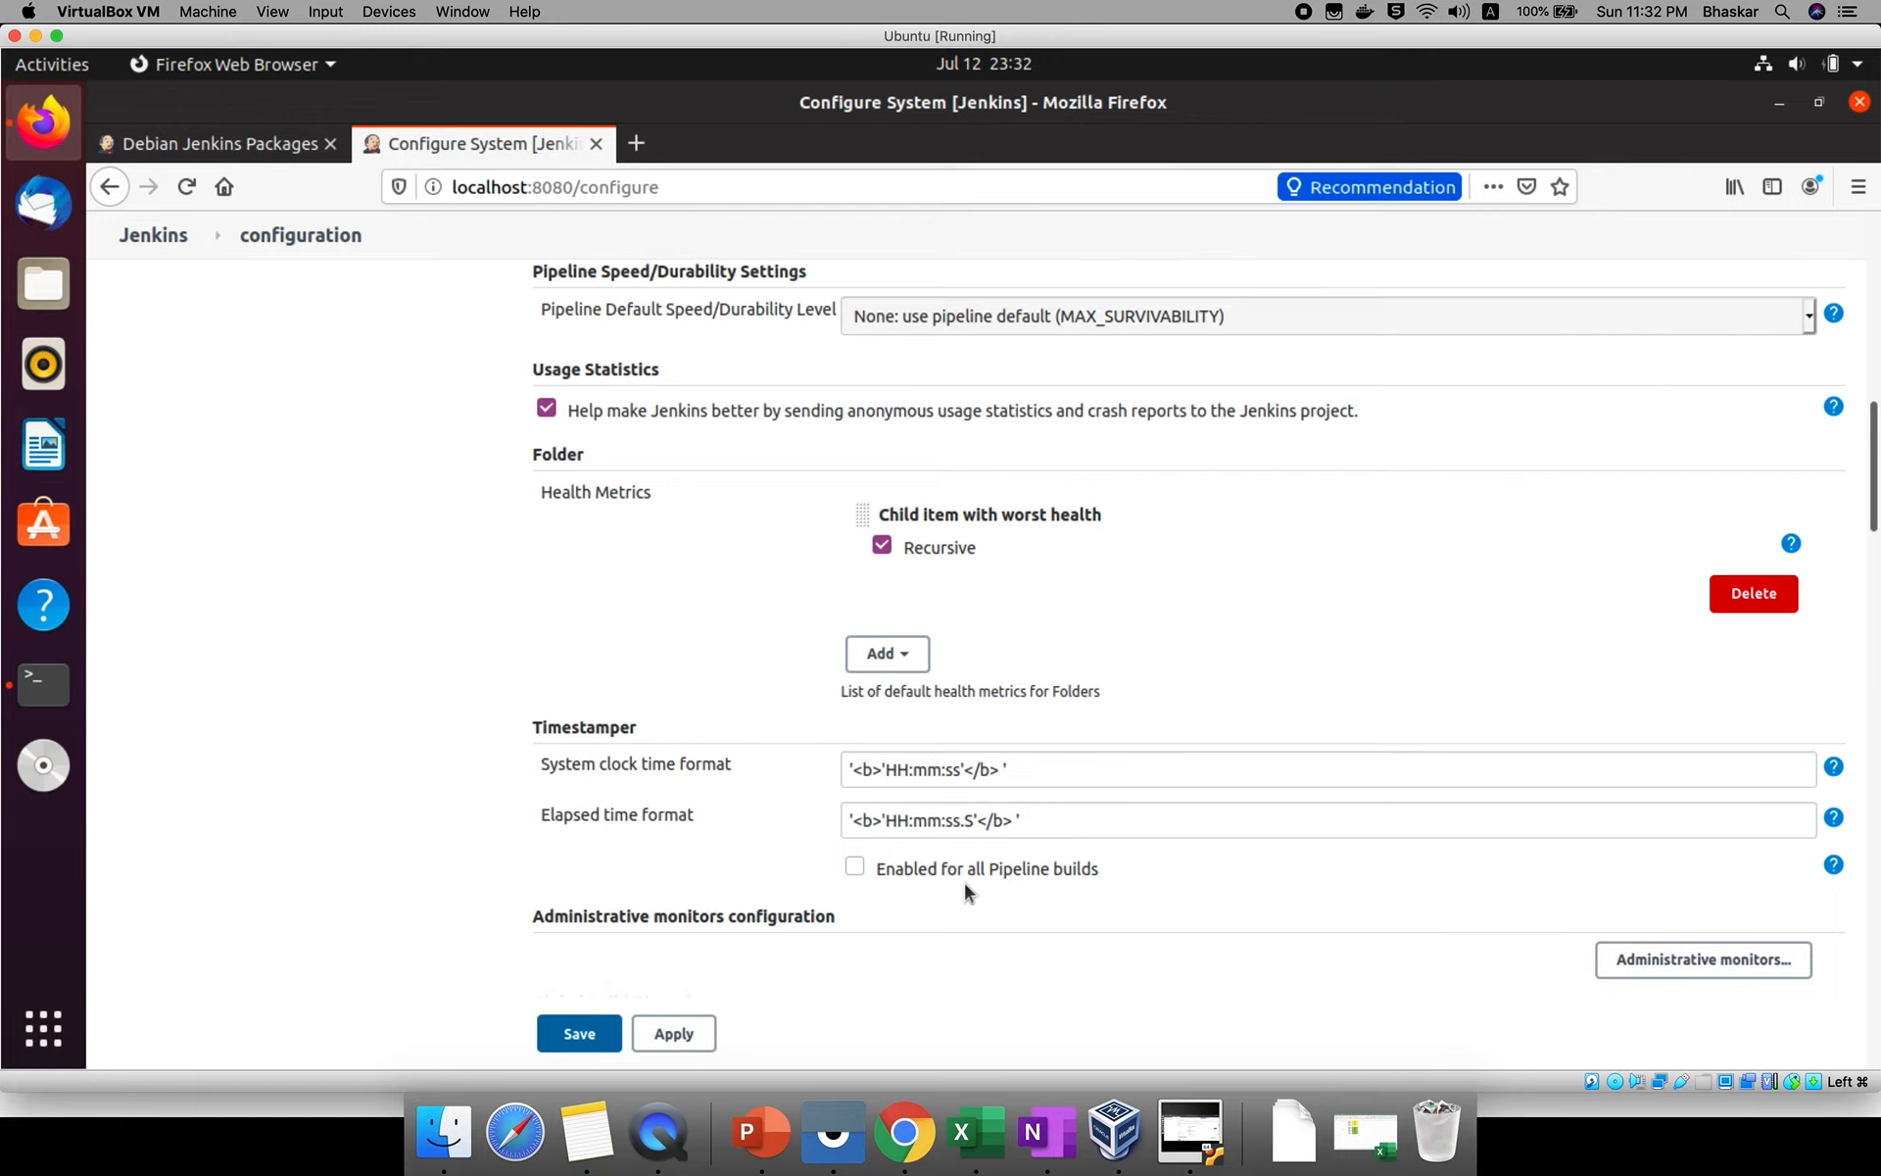
pyautogui.scroll(-5, 966, 887)
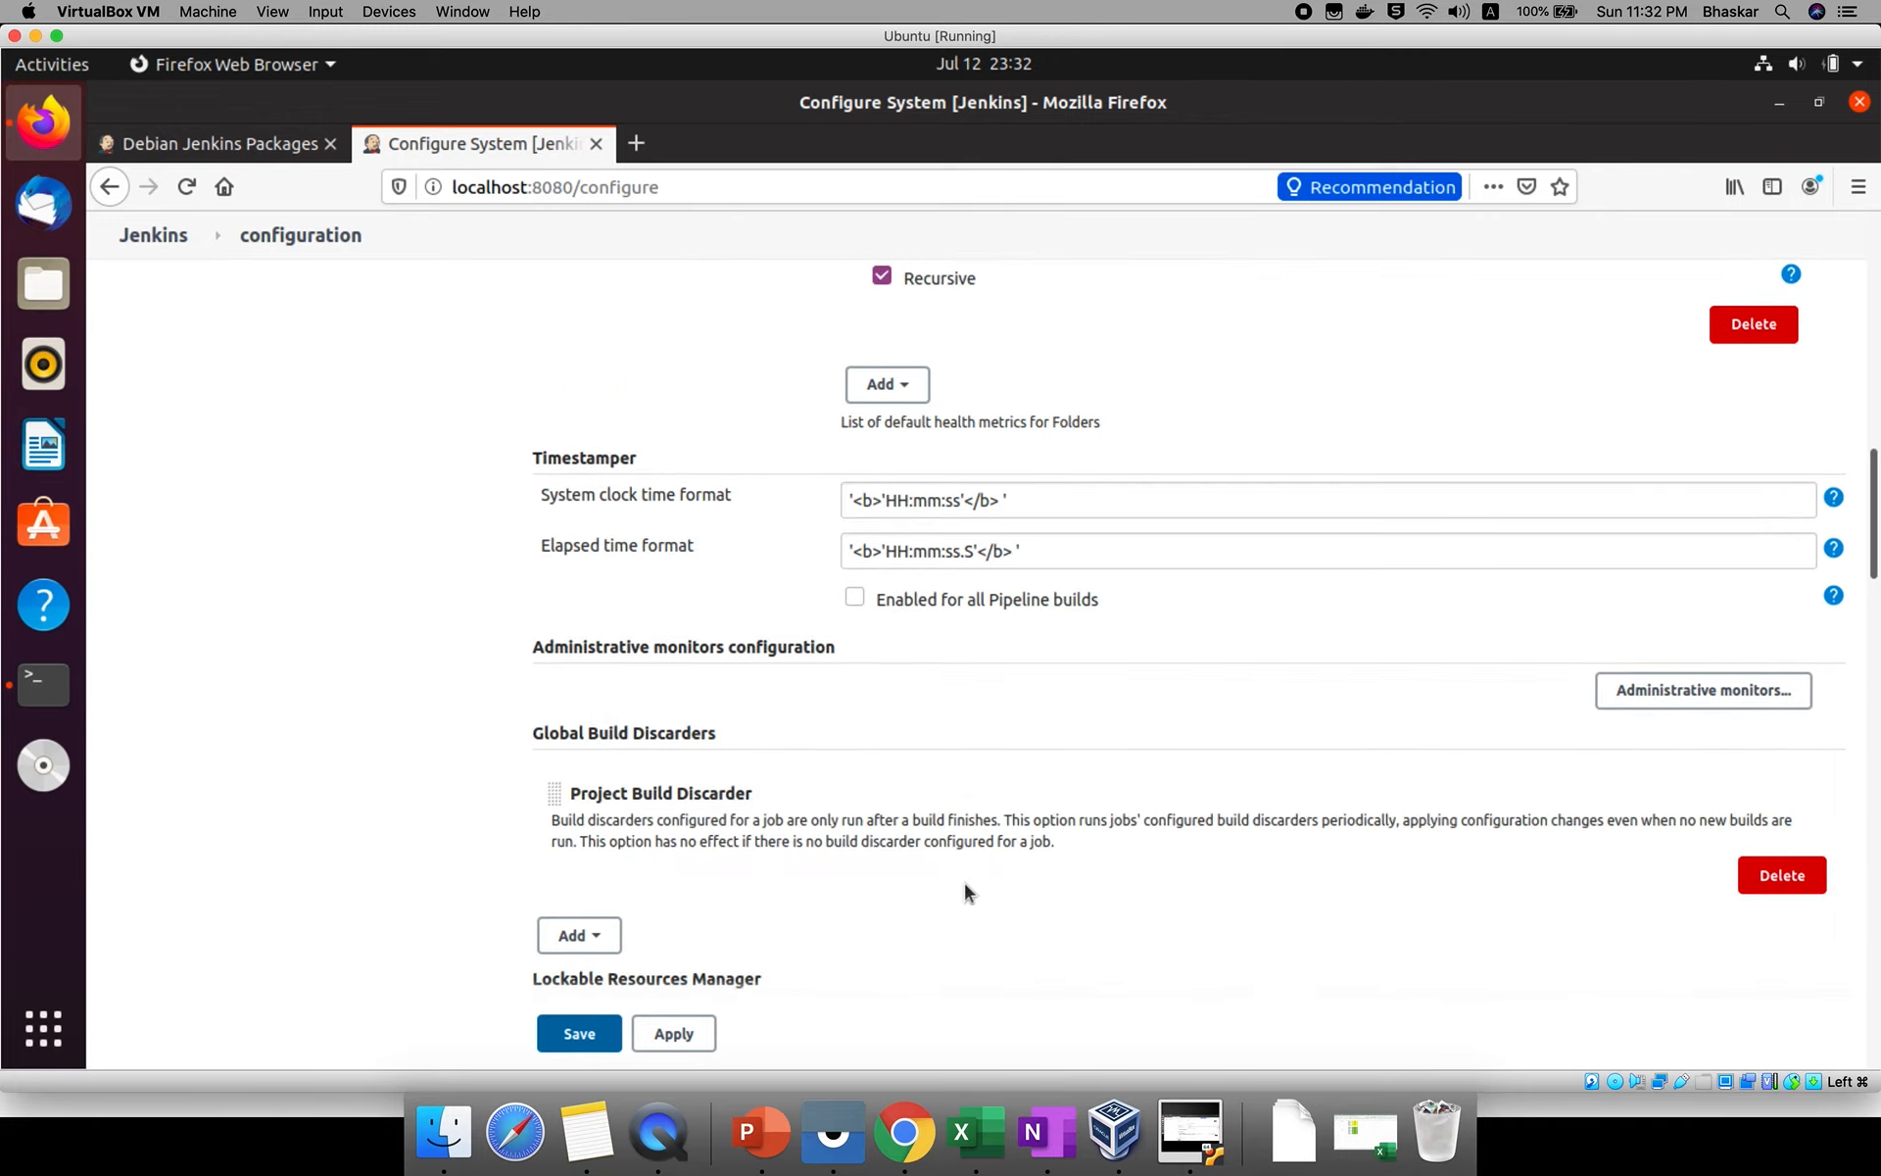
pyautogui.scroll(-4, 963, 882)
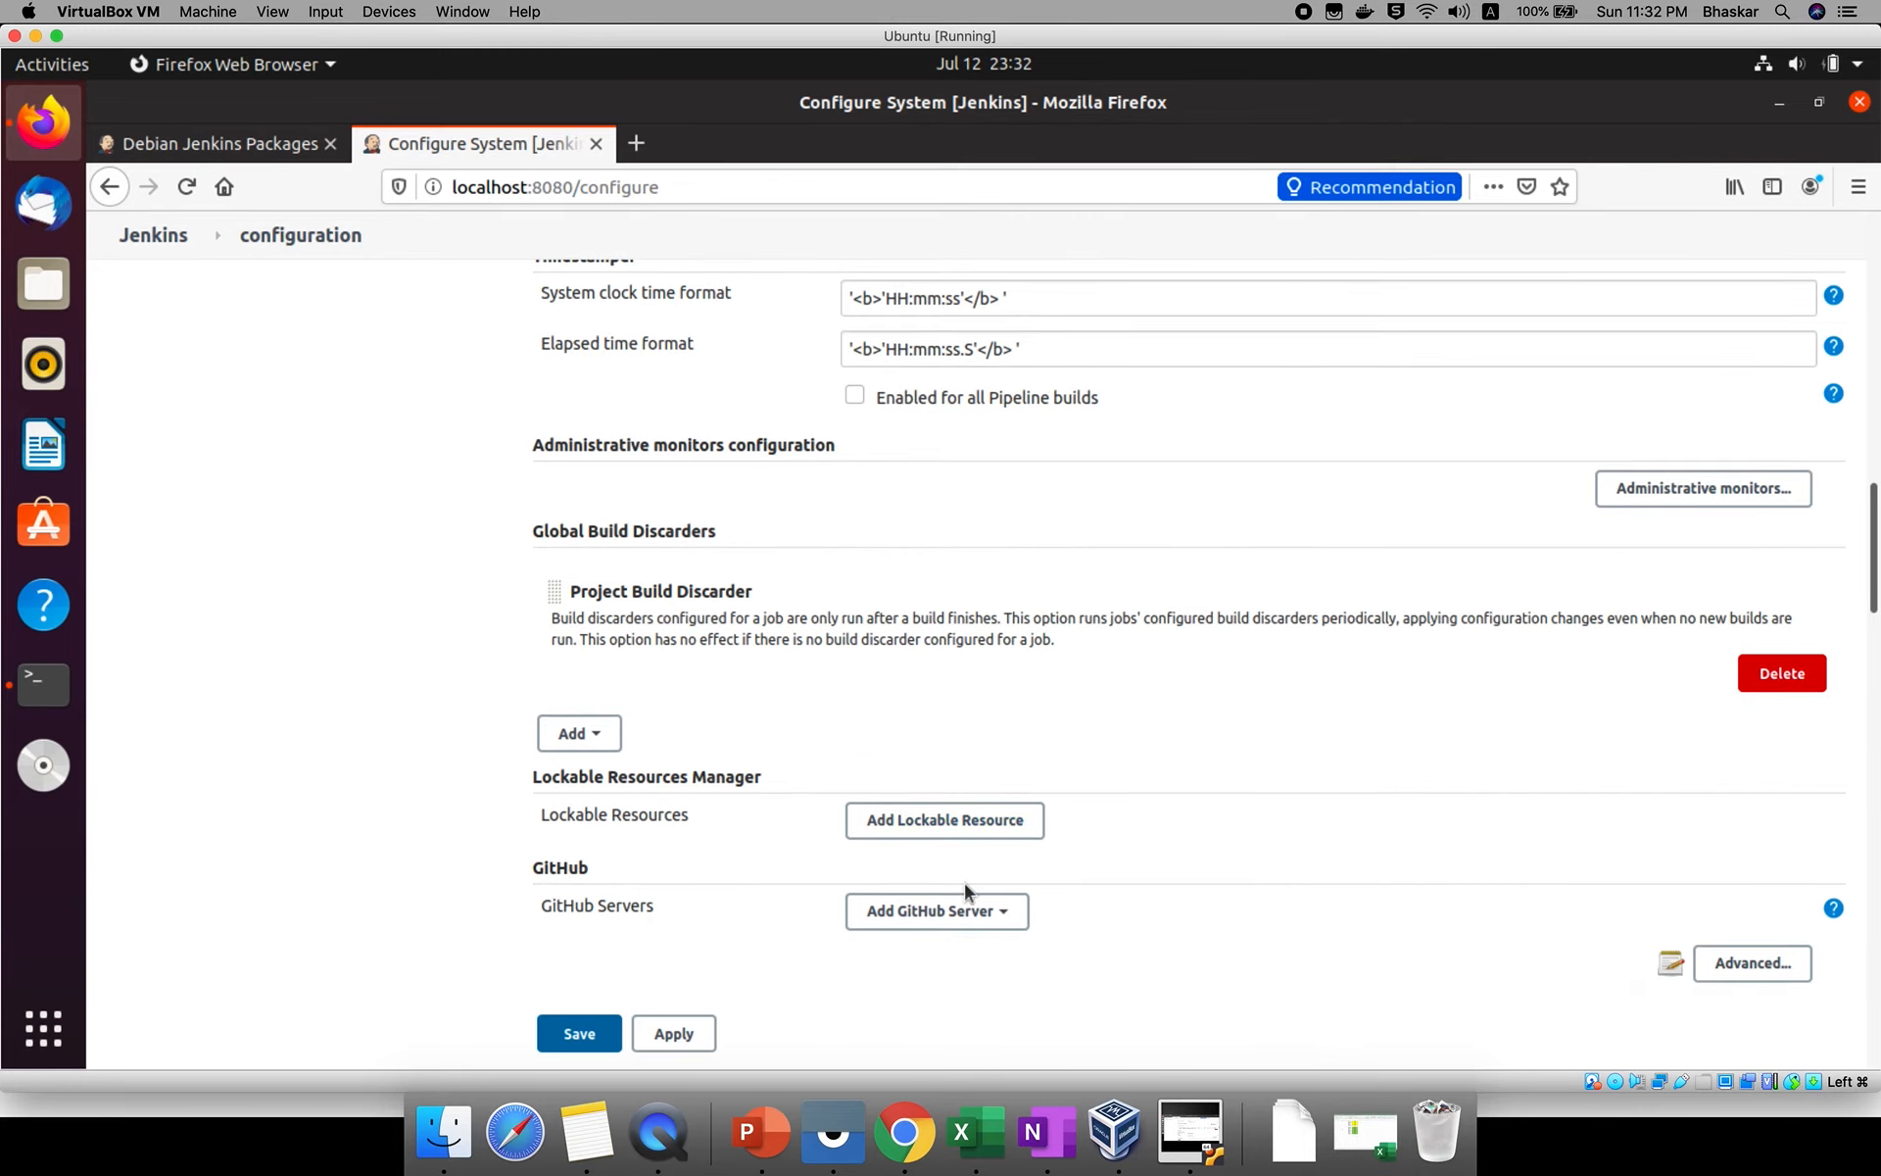
pyautogui.scroll(-6, 964, 884)
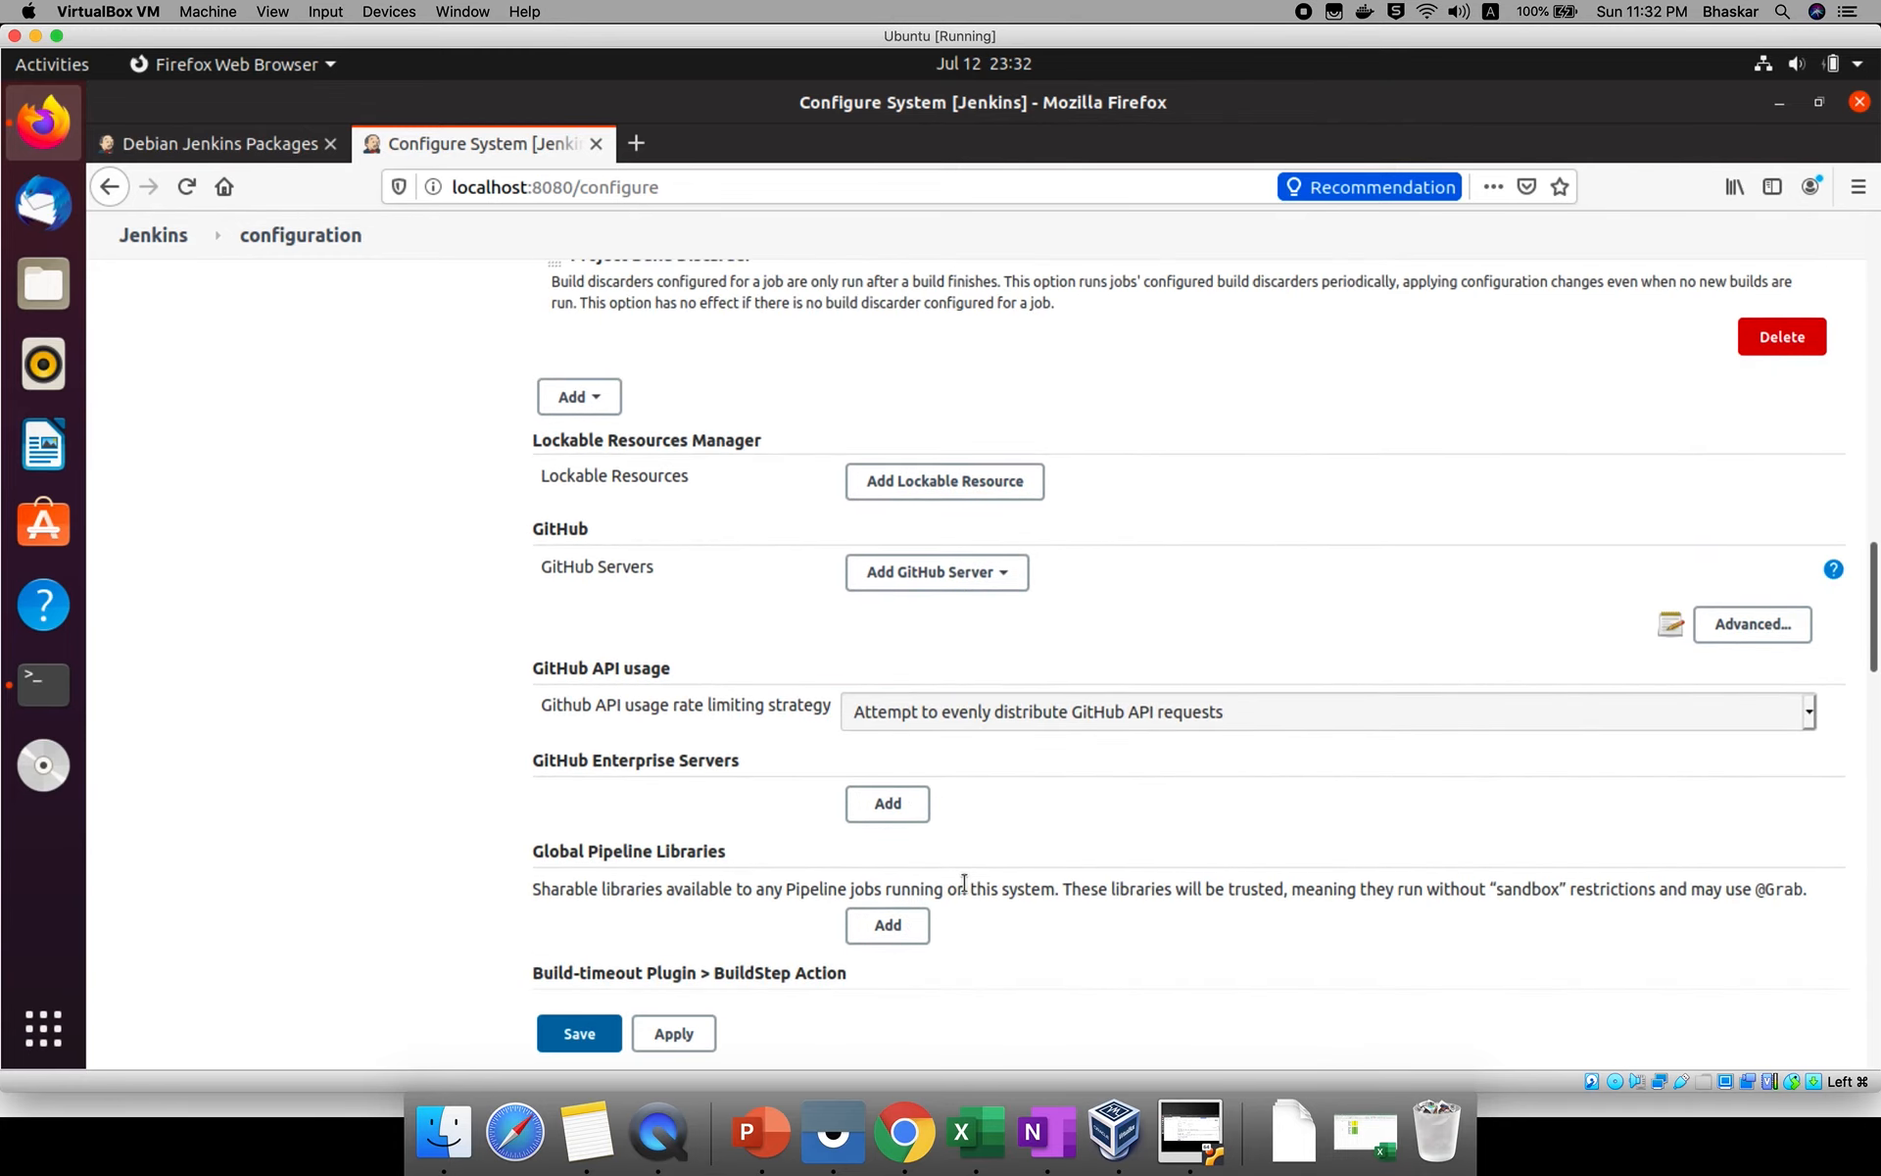
# Examine the GitHub Enterprise Servers section and the server types offered for GitHub Servers without adding one.
pyautogui.scroll(-1, 964, 883)
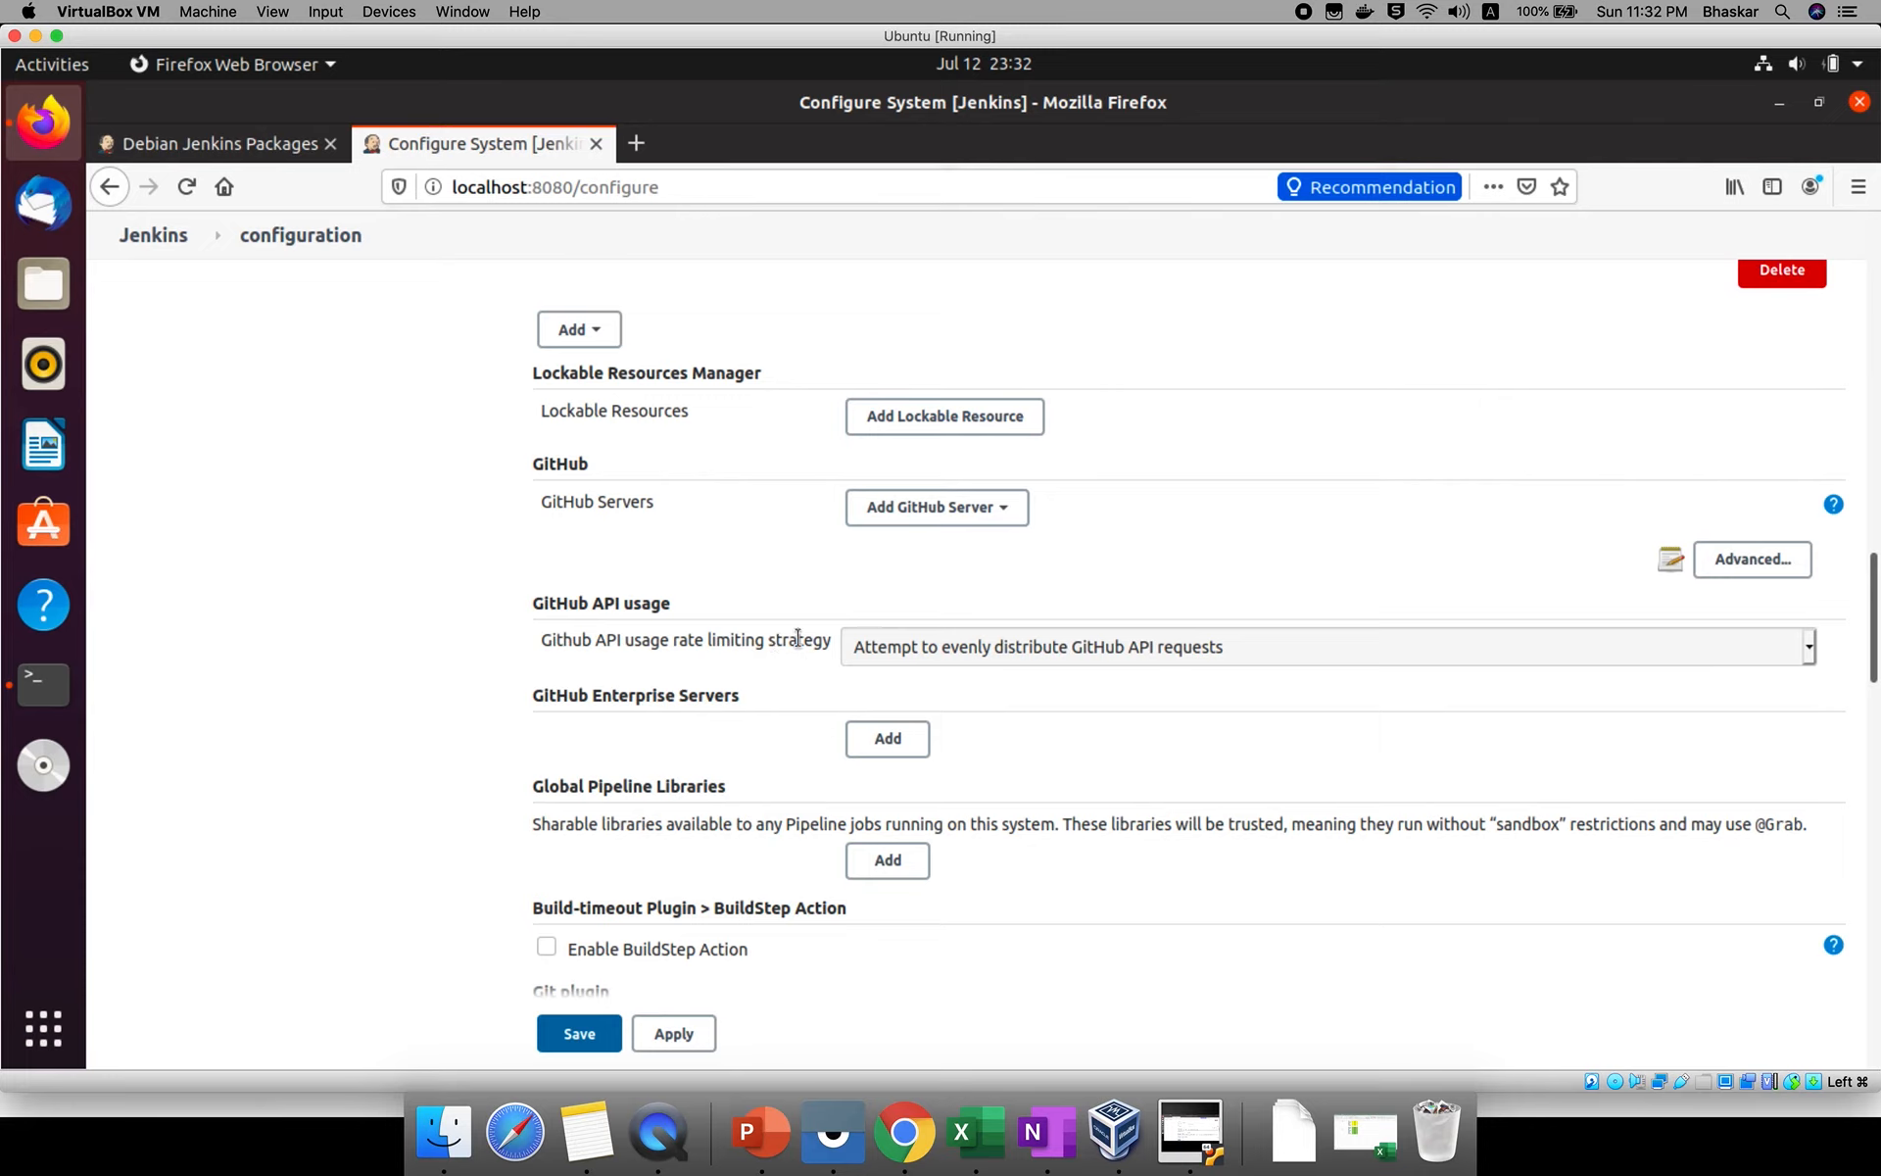
pyautogui.tripleClick(704, 694)
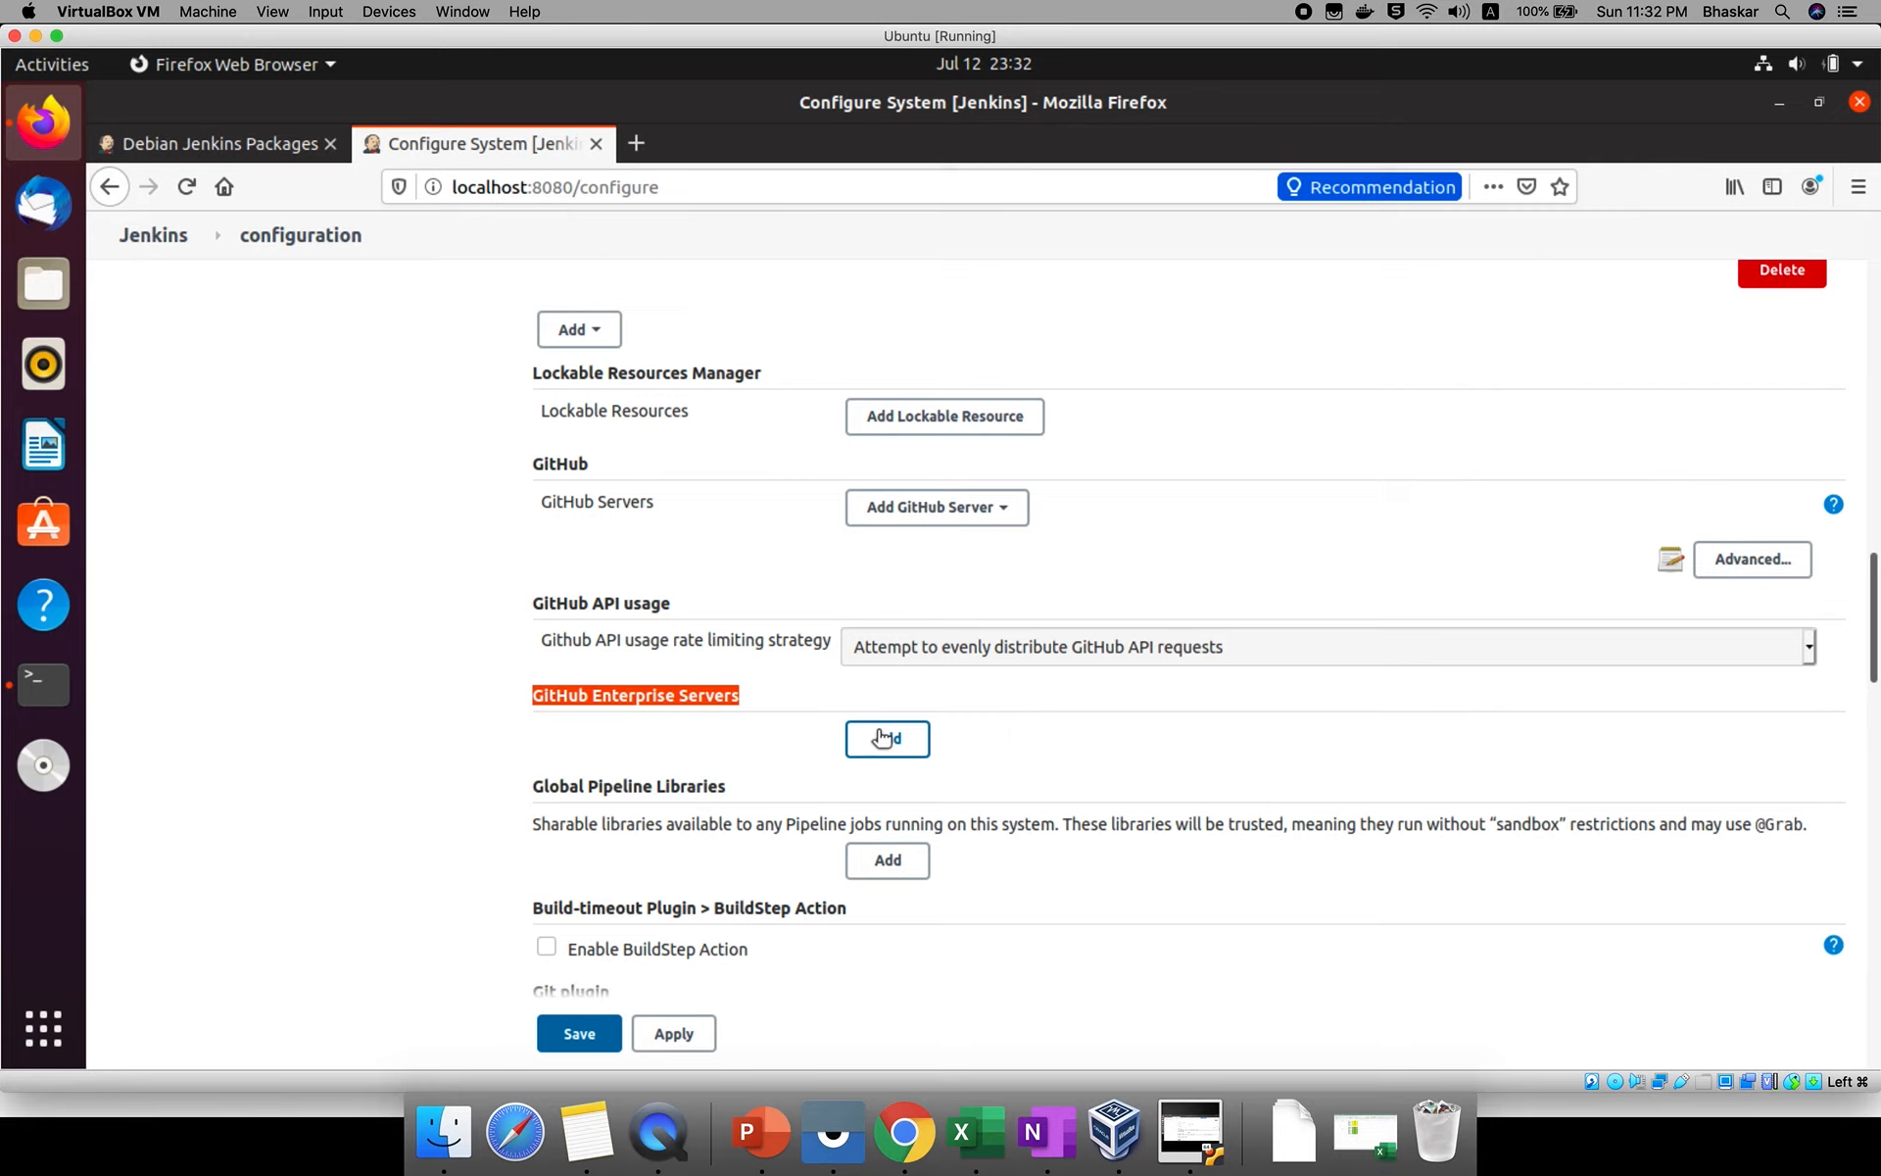
pyautogui.click(931, 517)
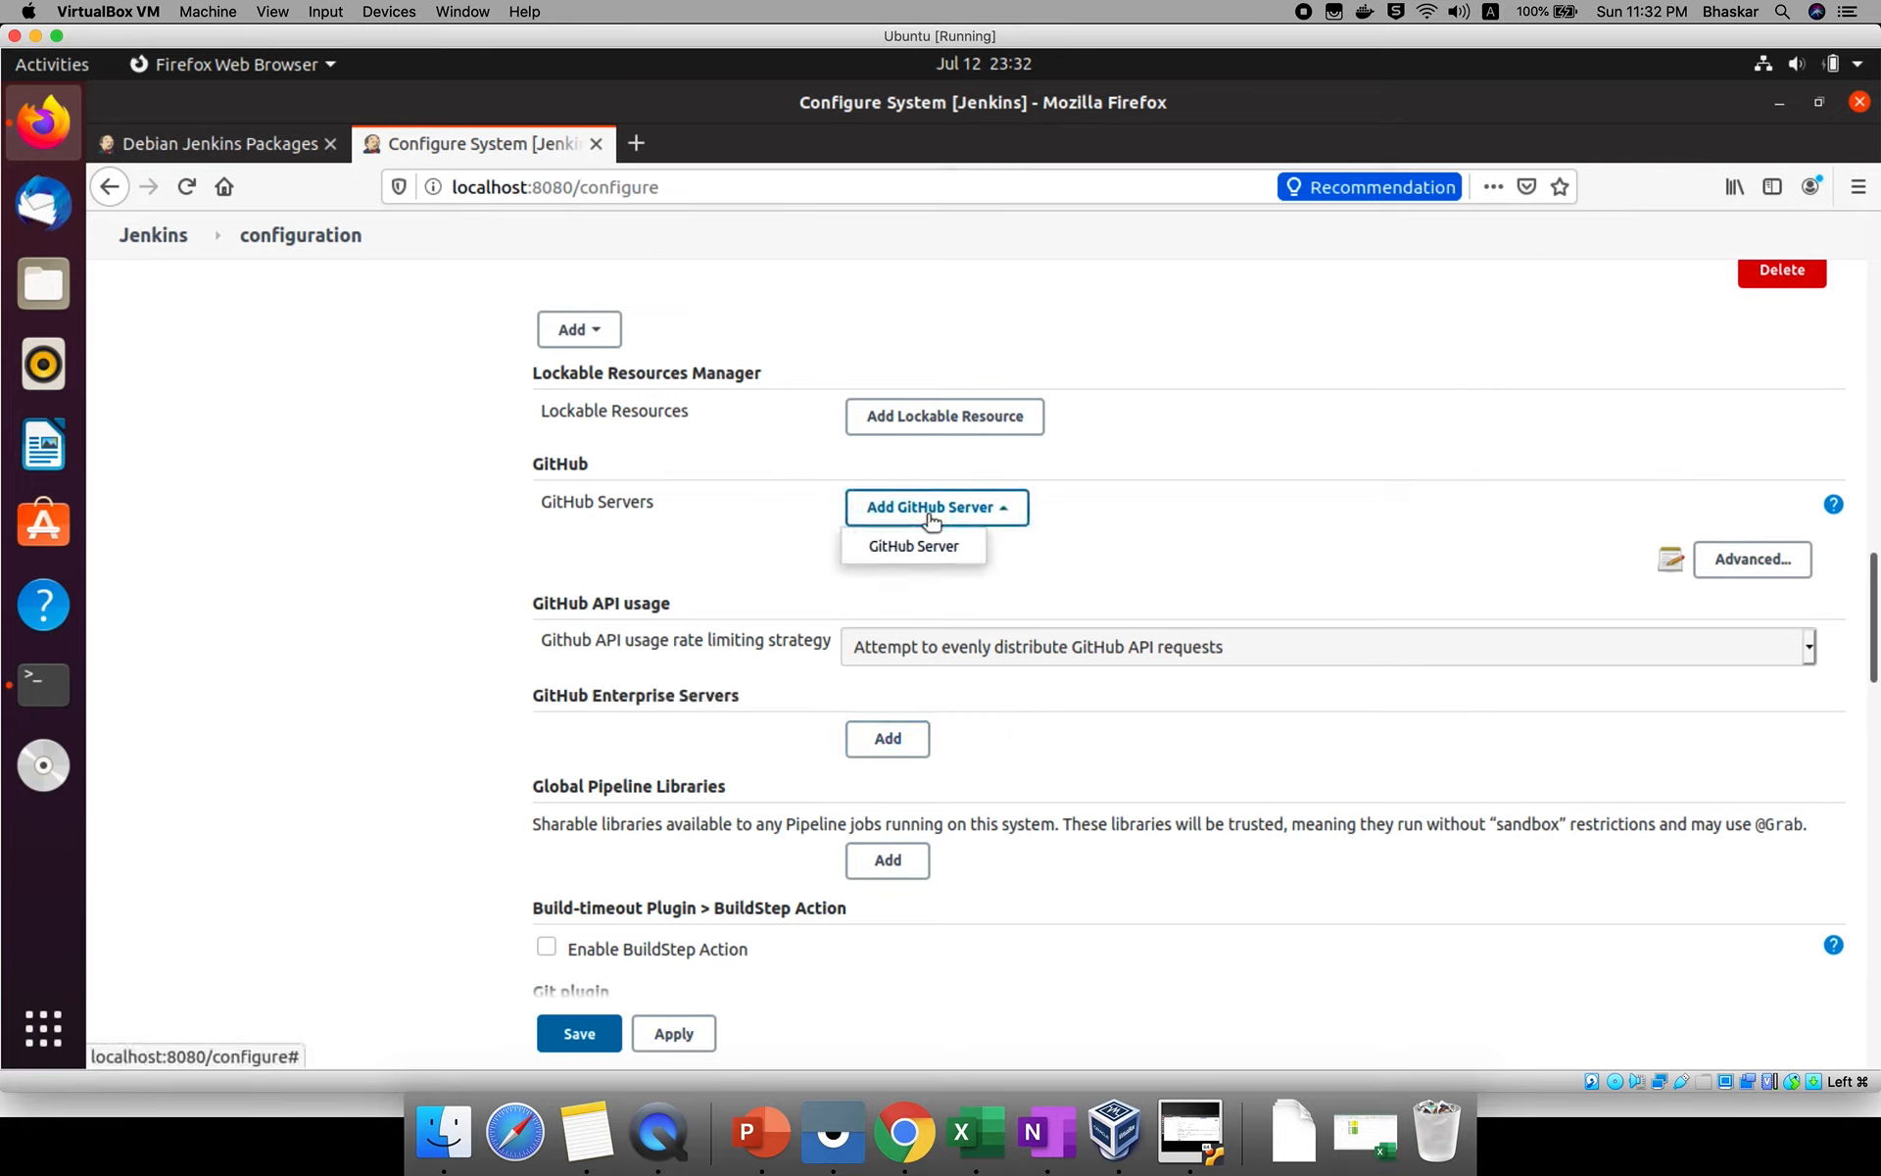
pyautogui.click(676, 634)
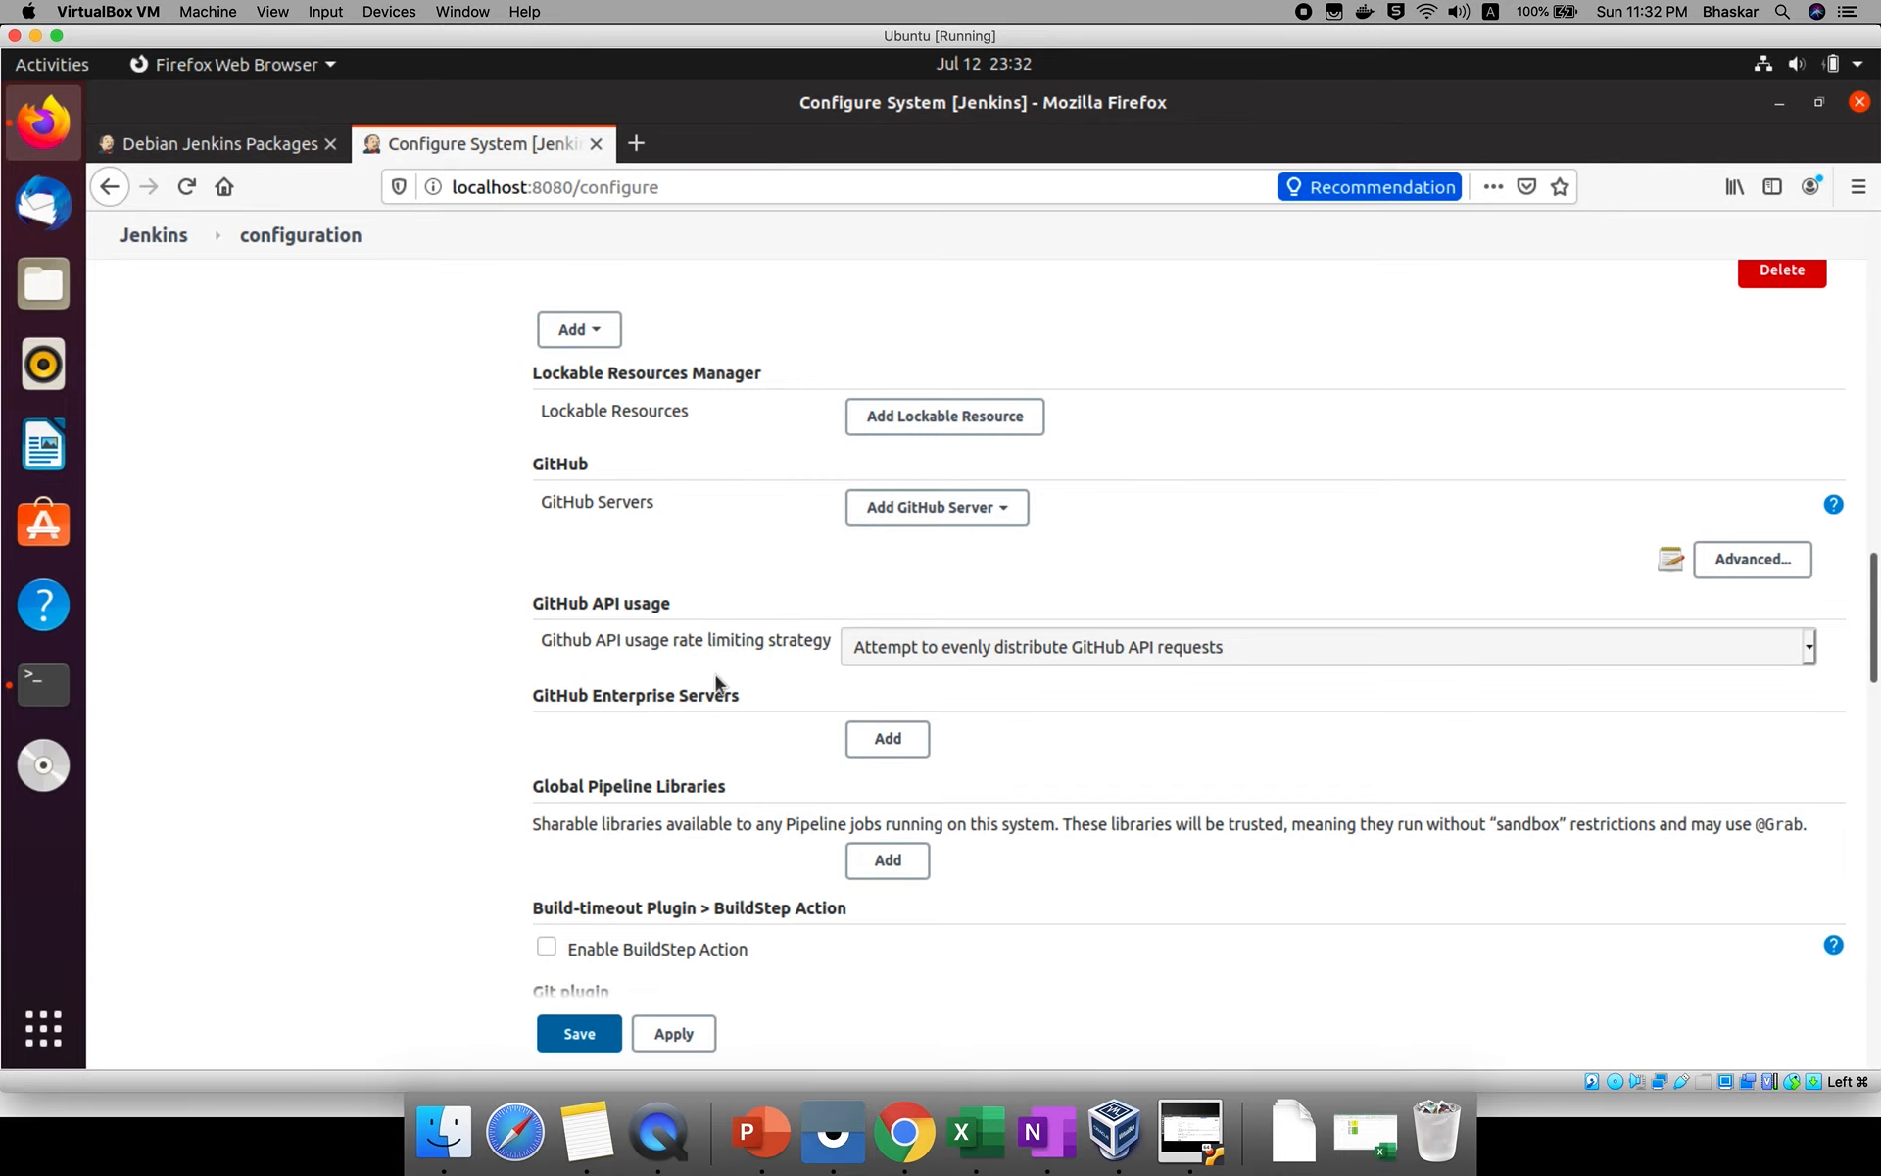
# Review the Git plugin, Subversion and Shell settings and the SMTP server field under Extended E-mail Notification.
pyautogui.scroll(-2, 716, 676)
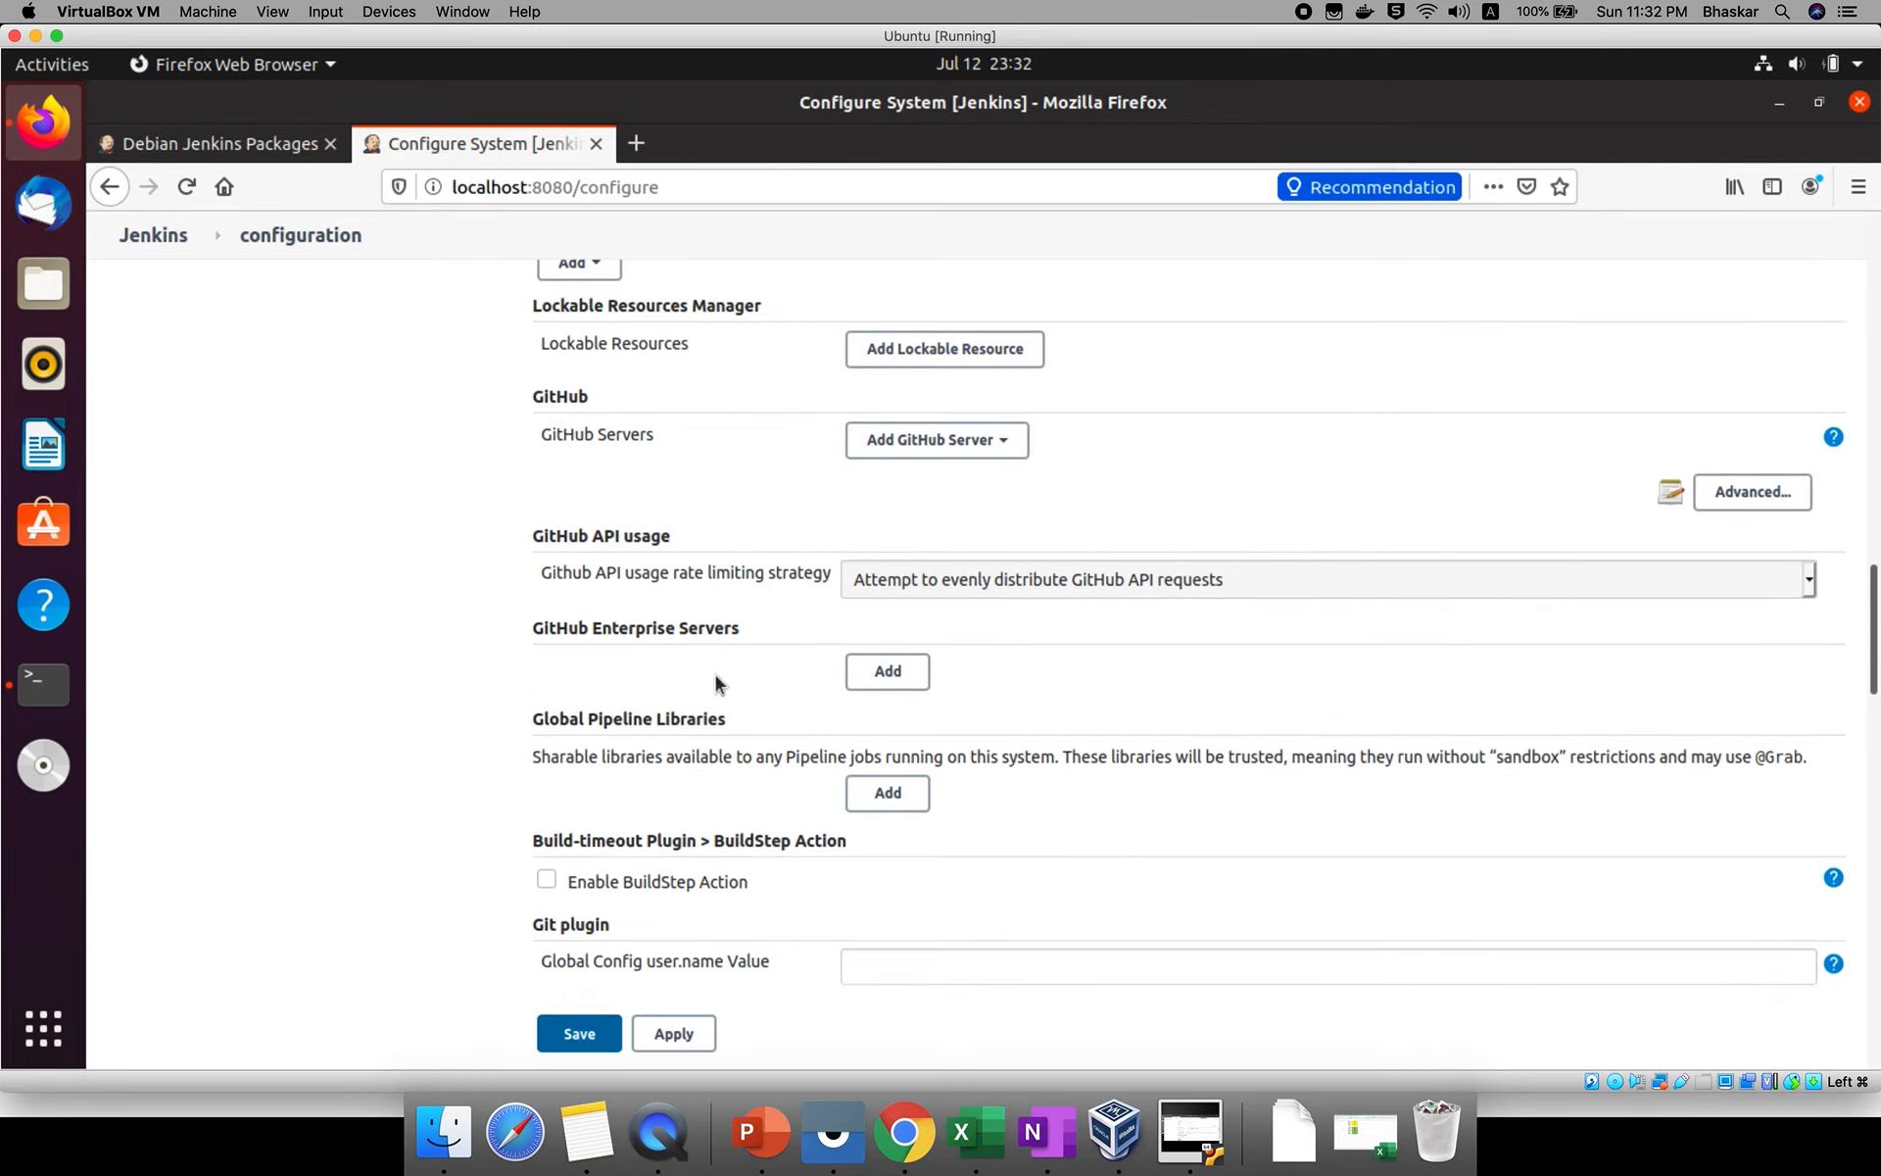
pyautogui.scroll(-5, 716, 683)
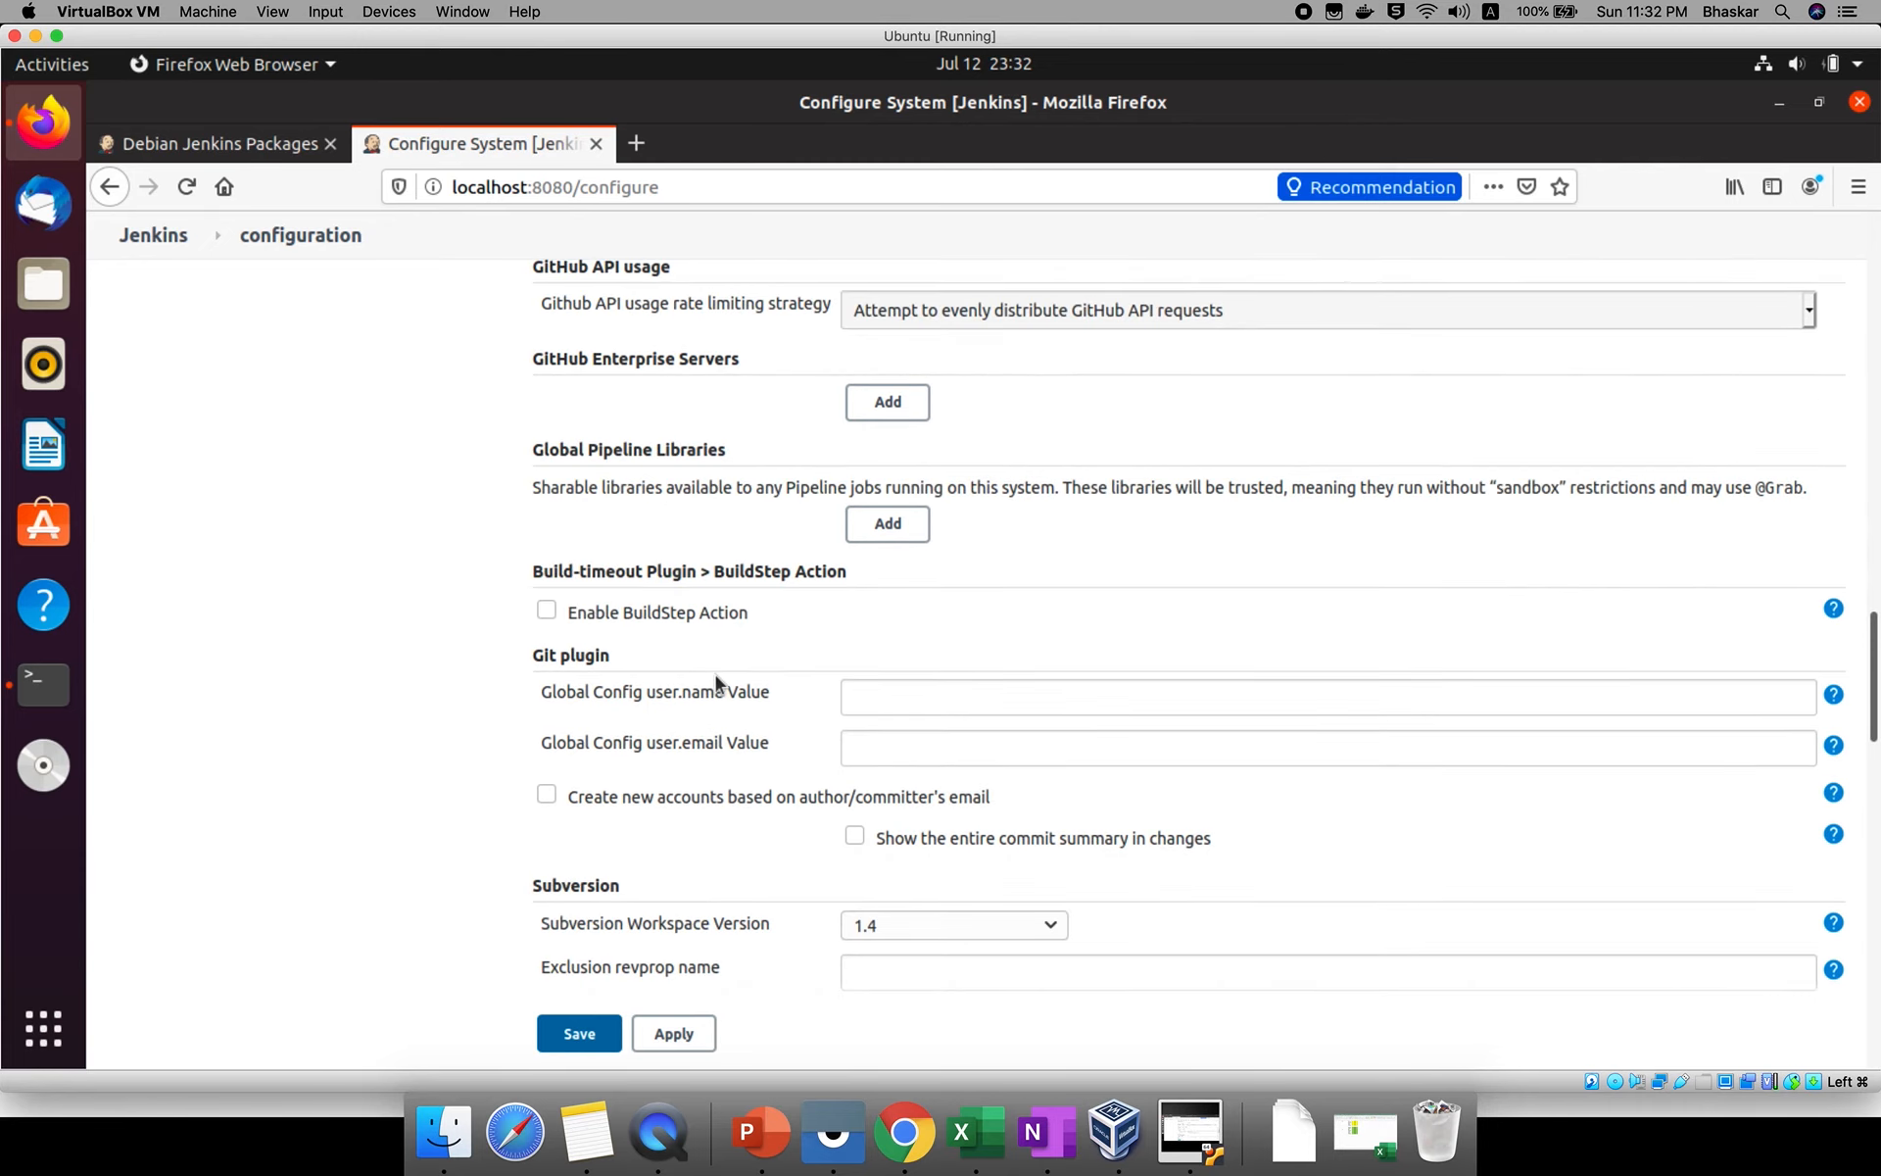
pyautogui.scroll(-4, 715, 681)
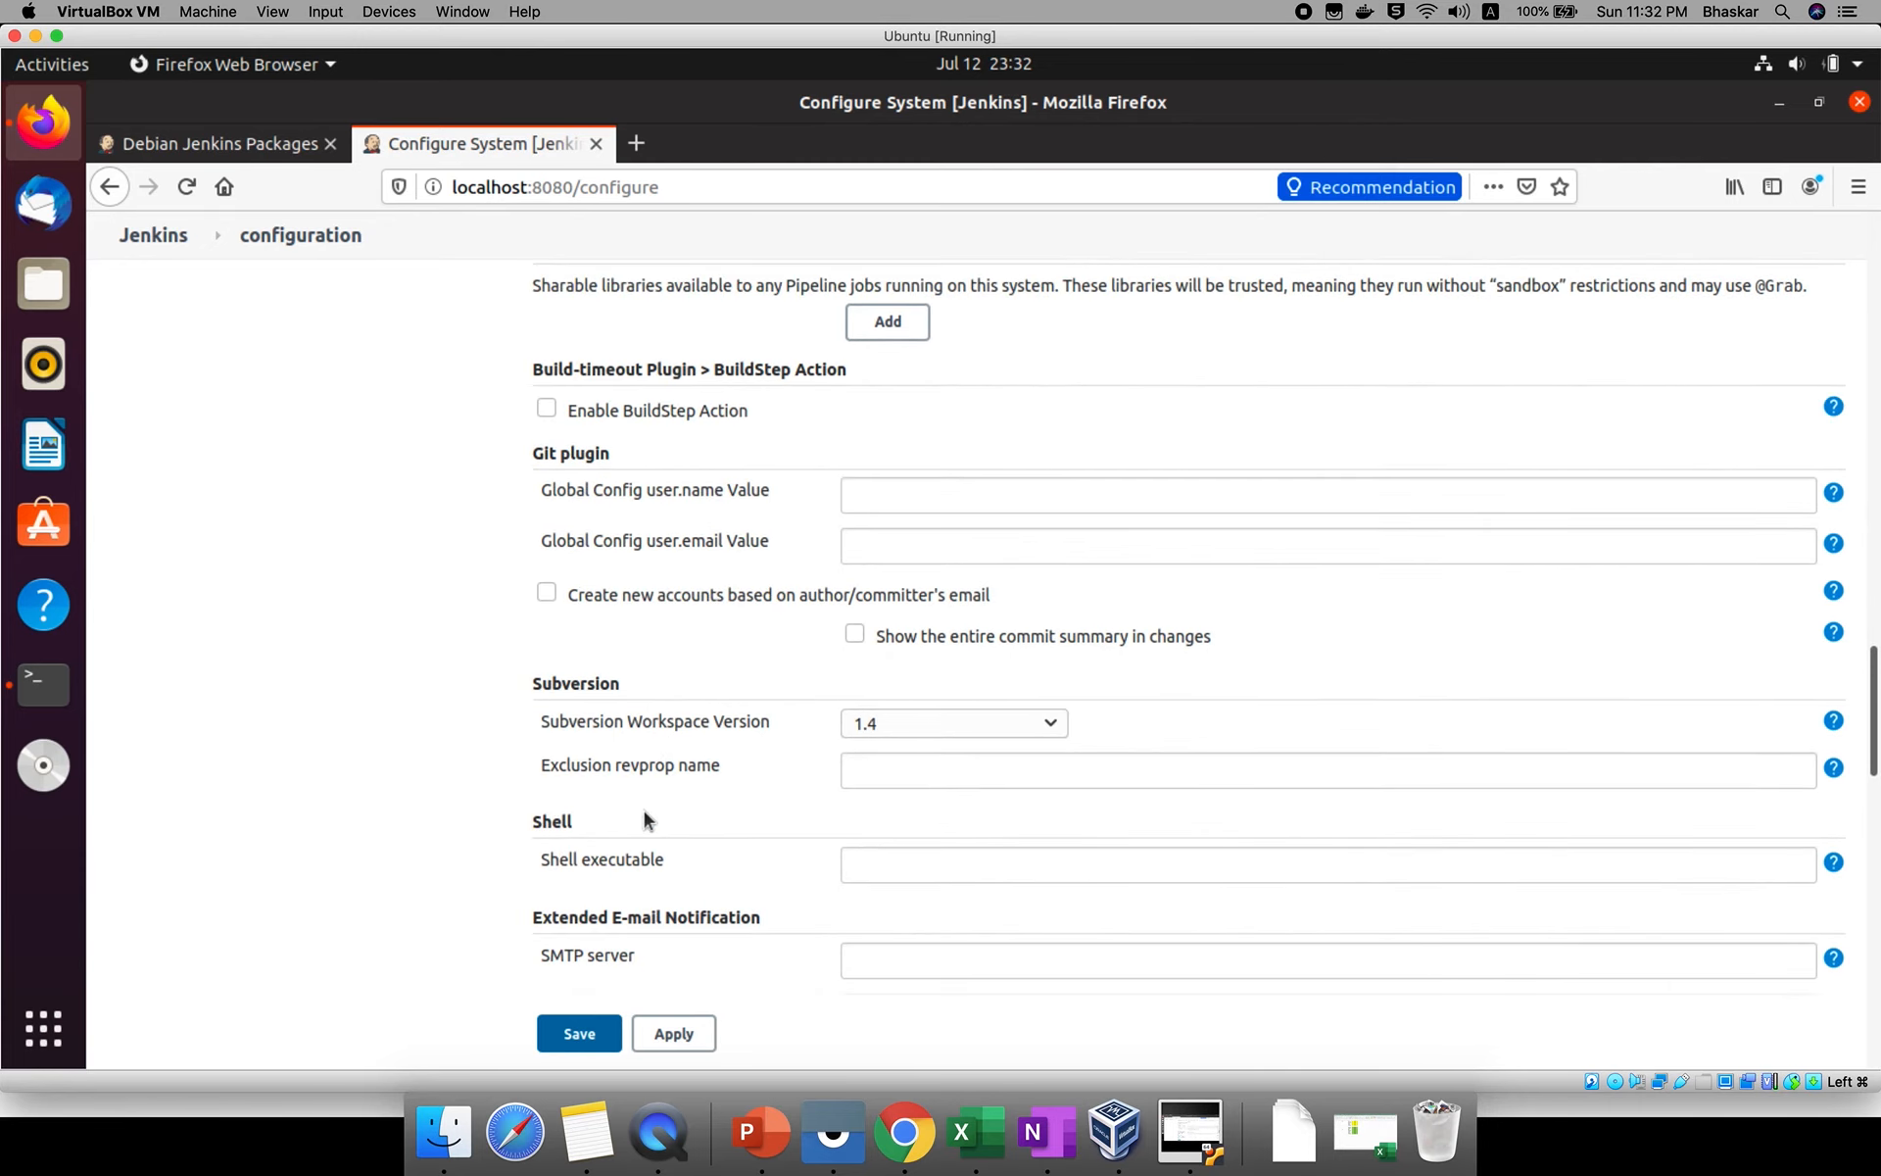
pyautogui.scroll(-6, 696, 814)
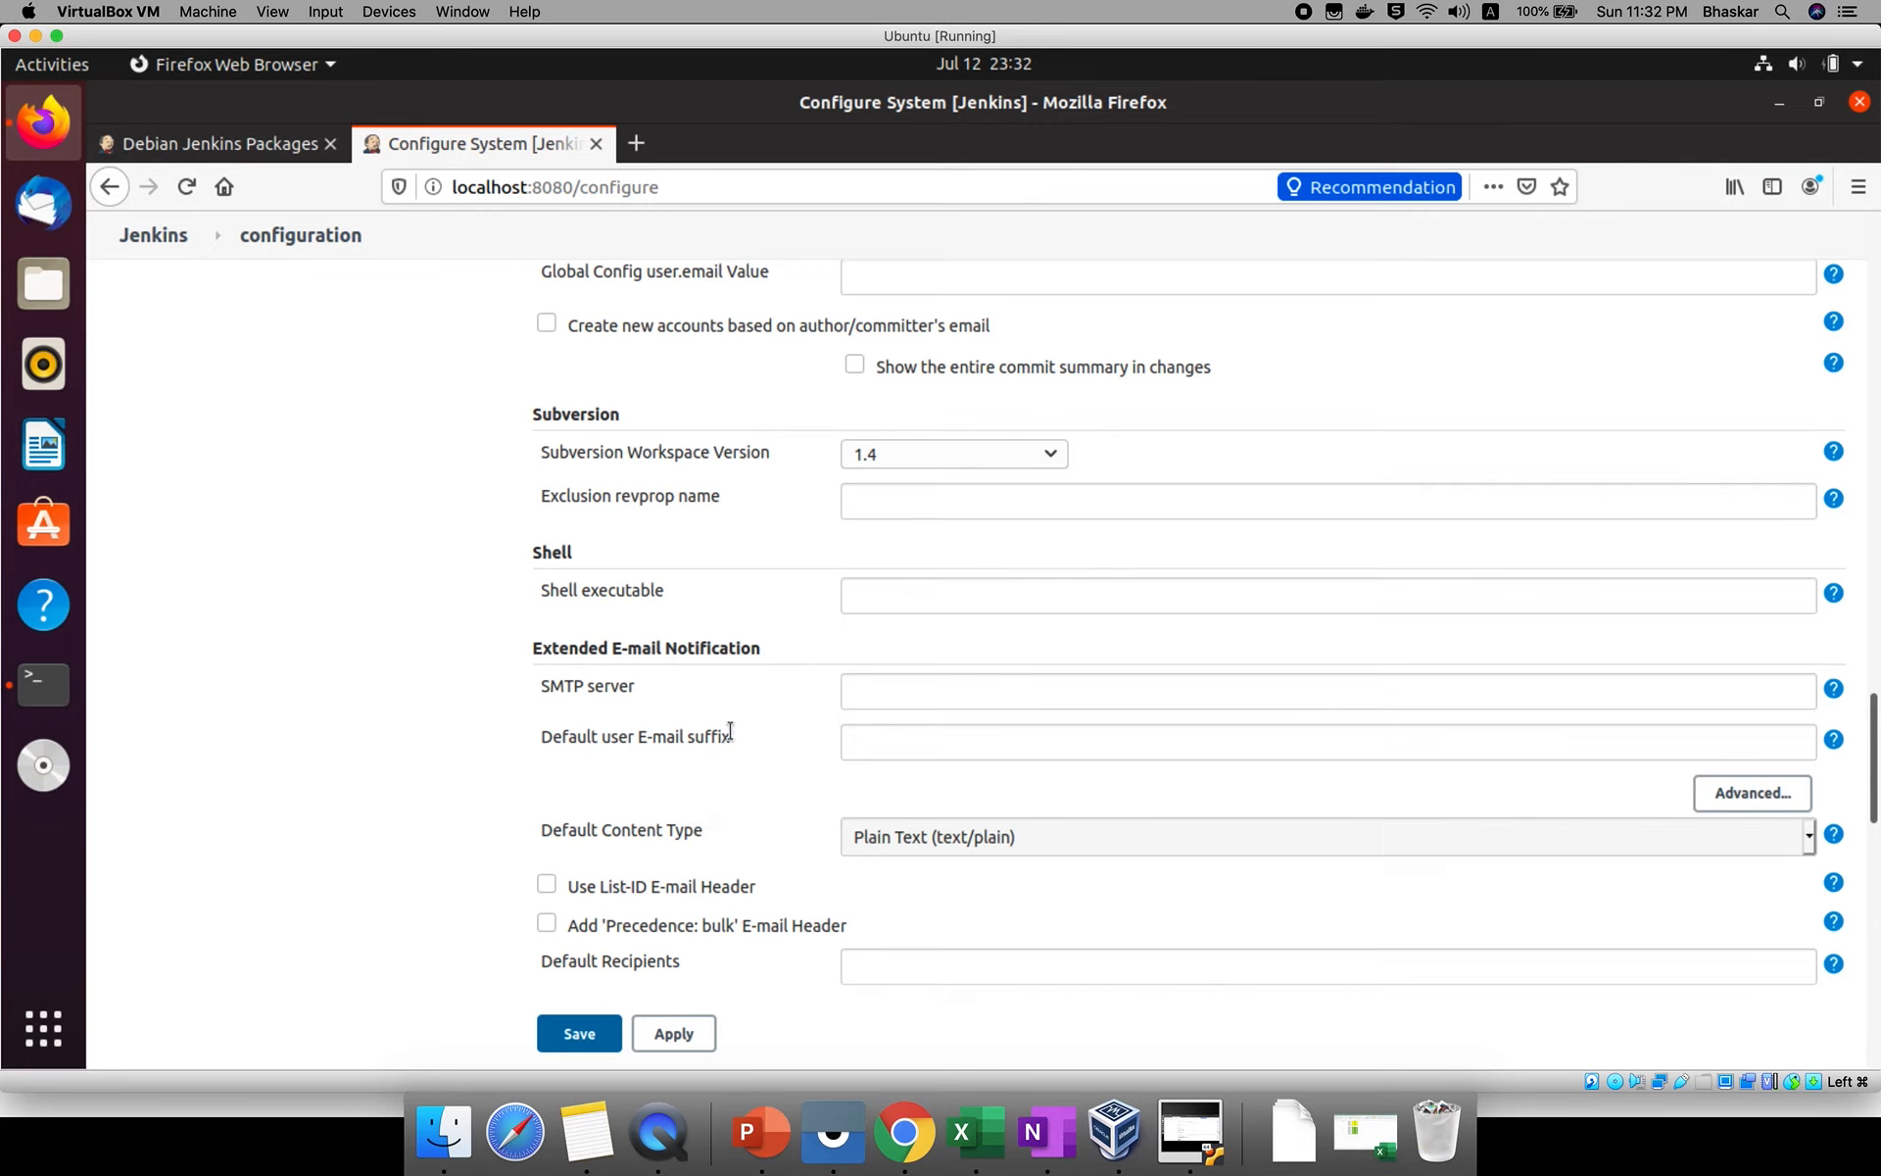
pyautogui.tripleClick(696, 639)
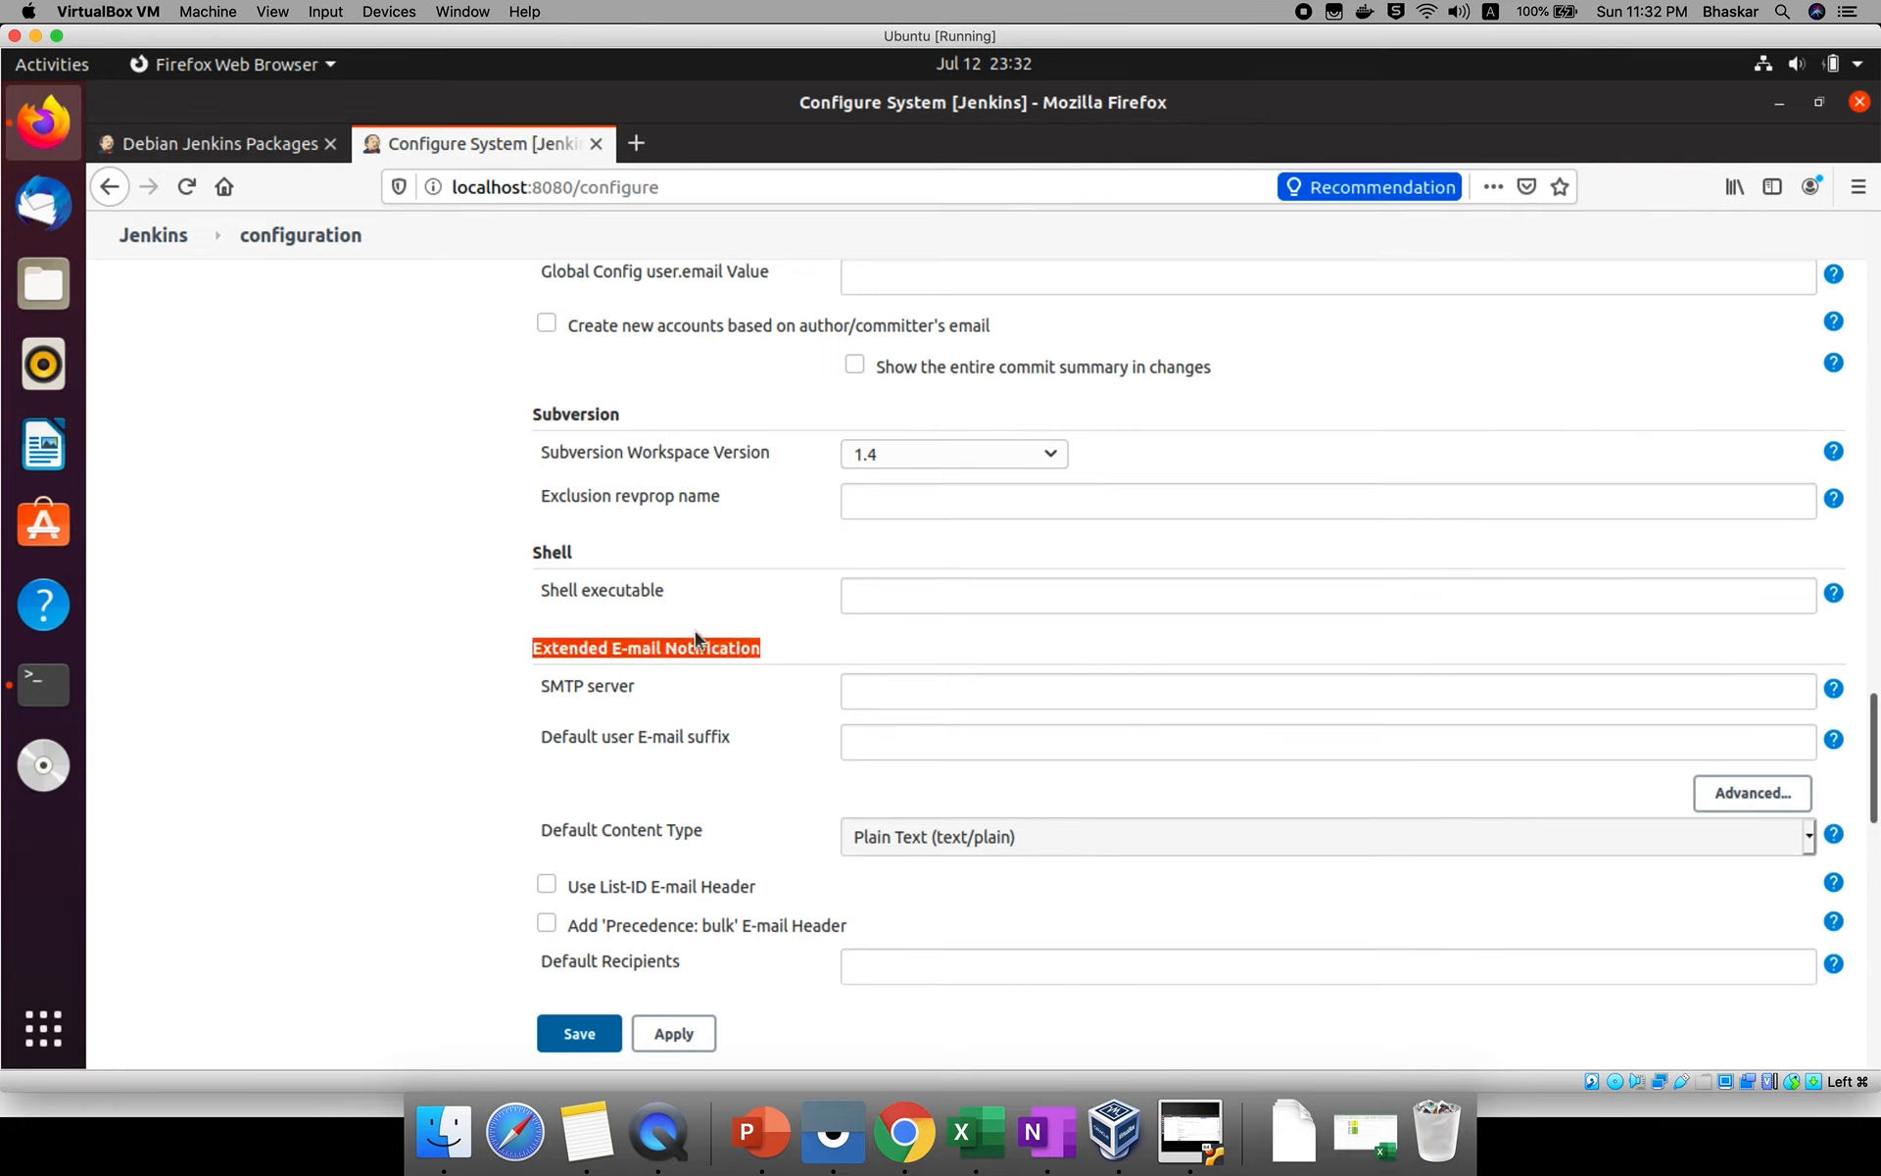
pyautogui.click(909, 705)
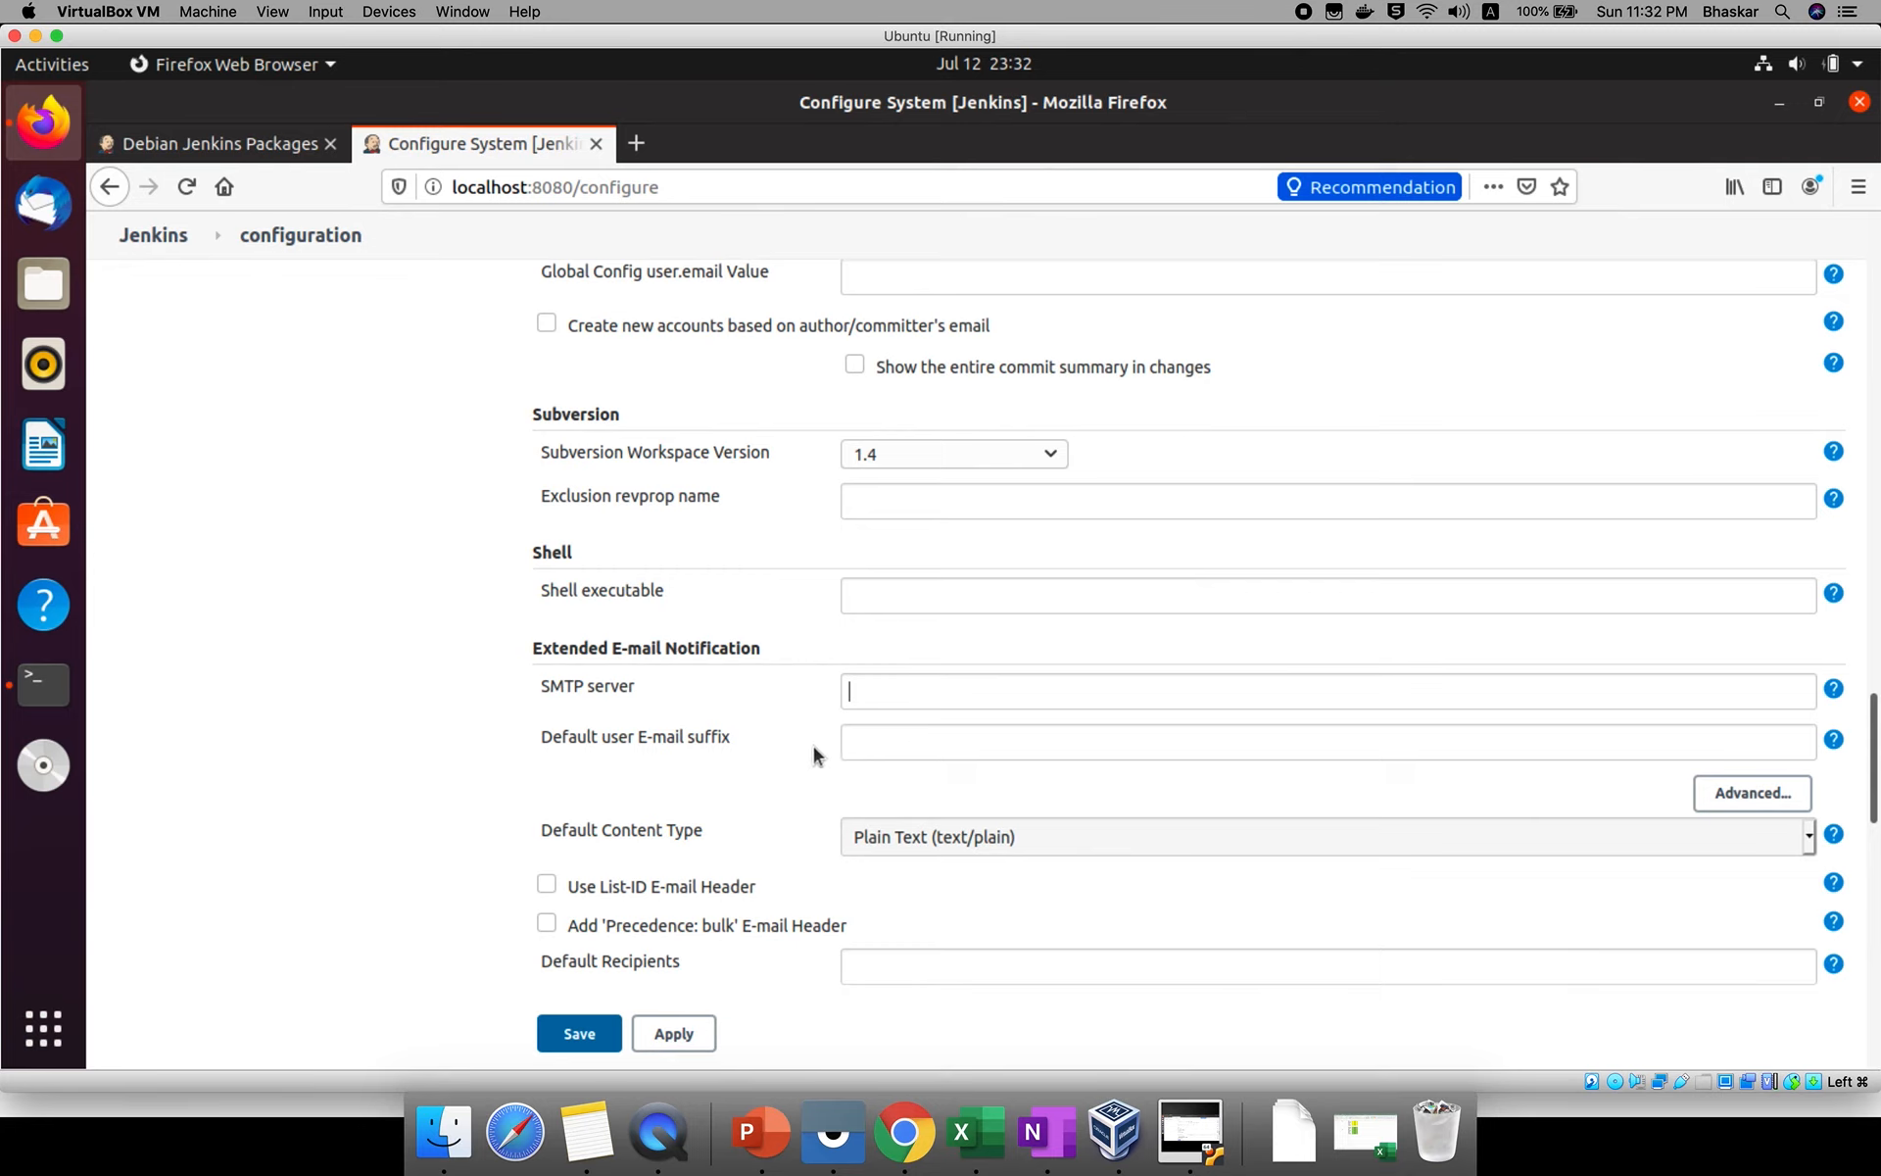
# Look through the remaining Extended E-mail Notification options and the E-mail Notification section at the end of the configuration.
pyautogui.scroll(-1, 767, 769)
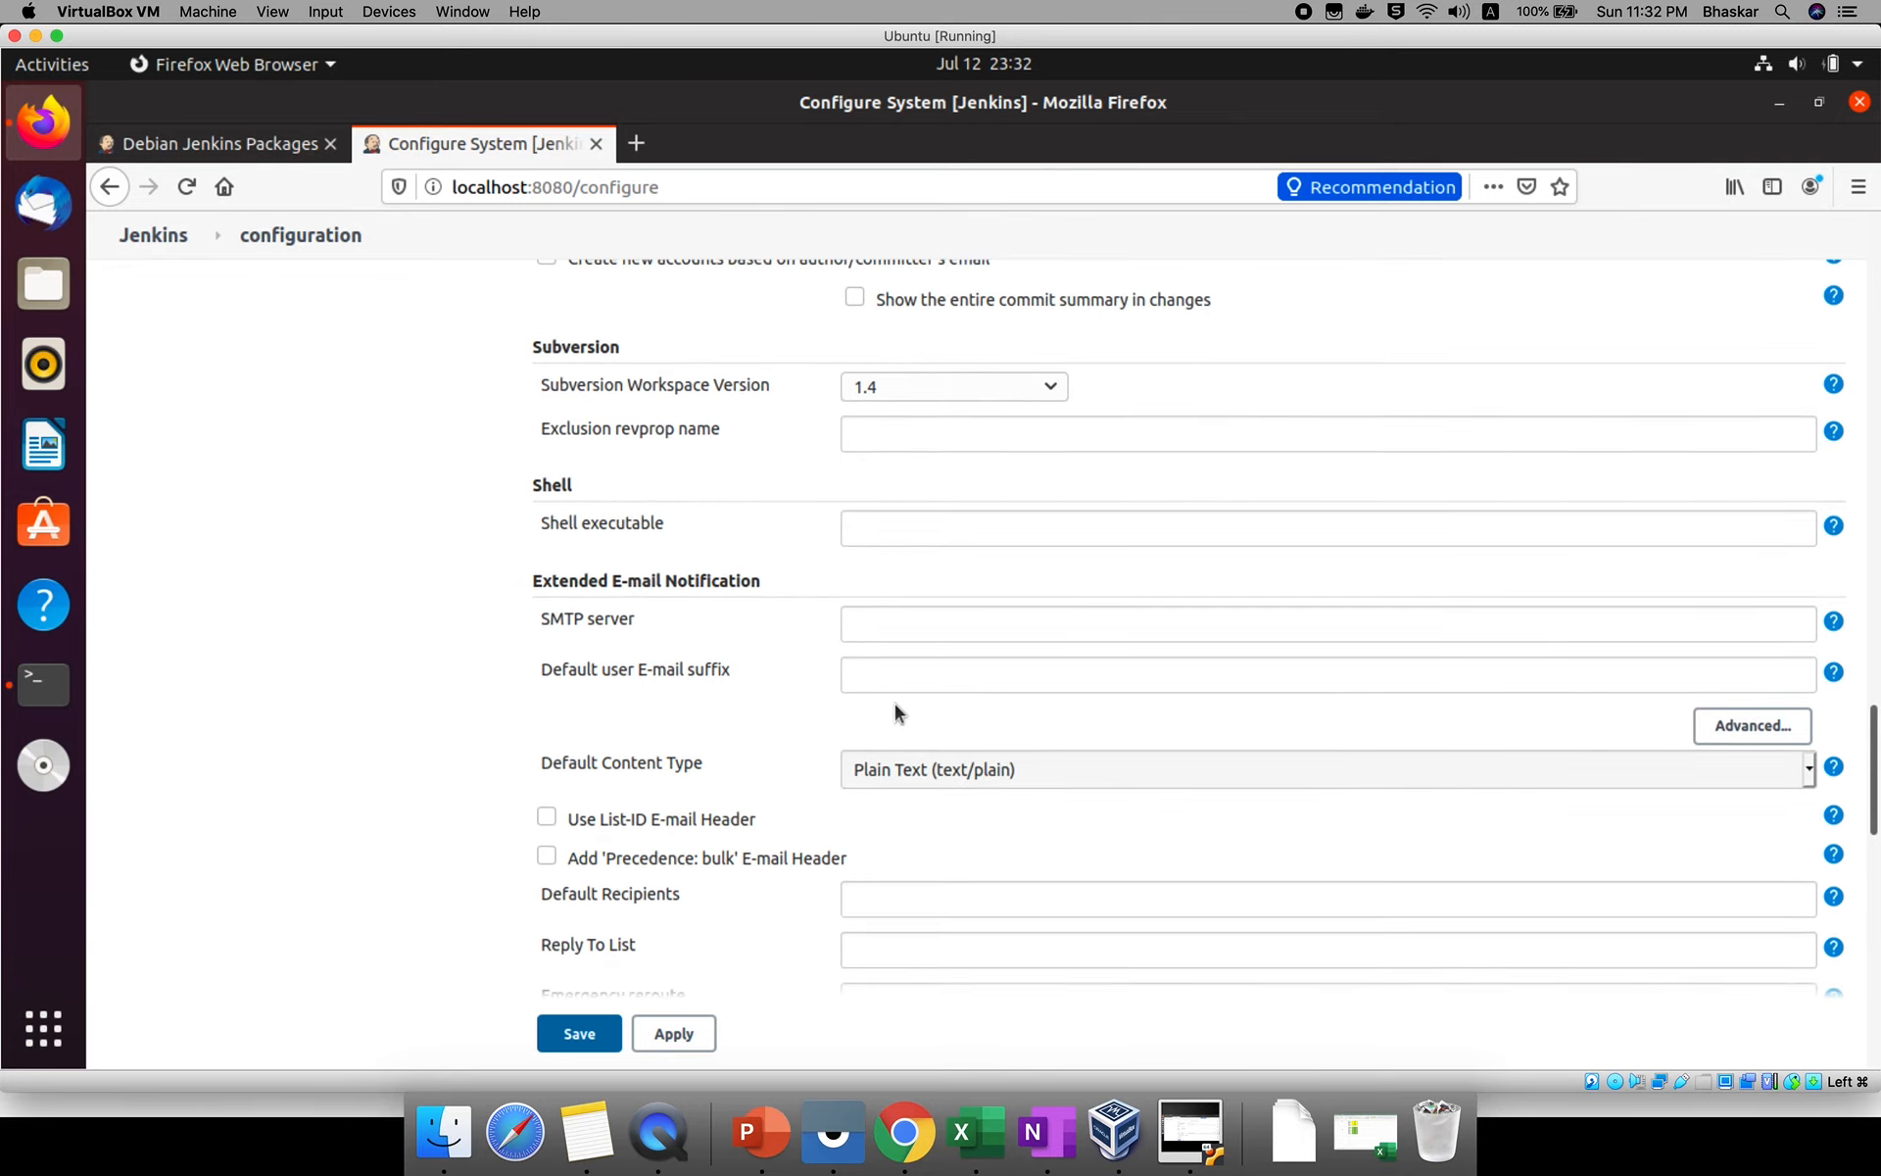
pyautogui.scroll(-9, 895, 703)
pyautogui.scroll(-5, 896, 704)
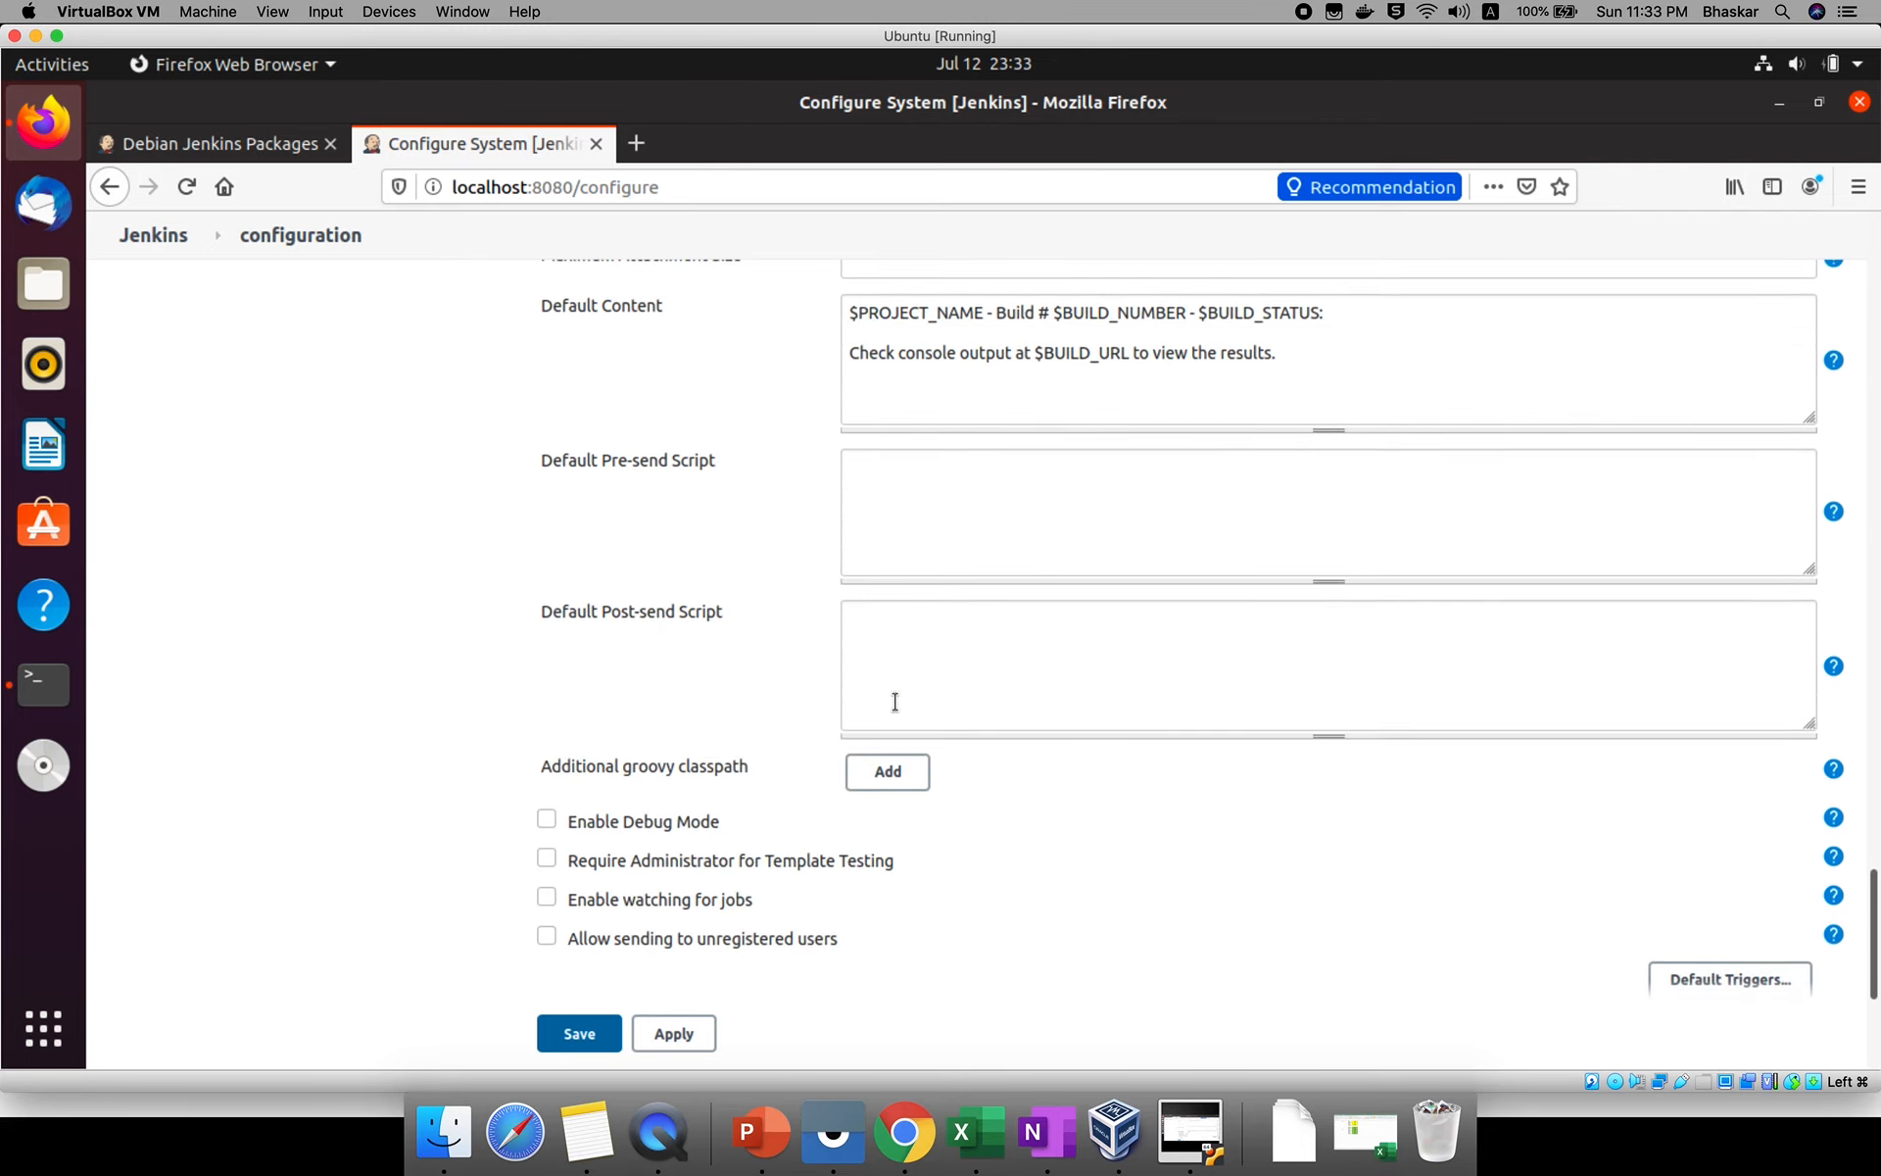
pyautogui.scroll(-1, 895, 701)
pyautogui.scroll(-5, 768, 604)
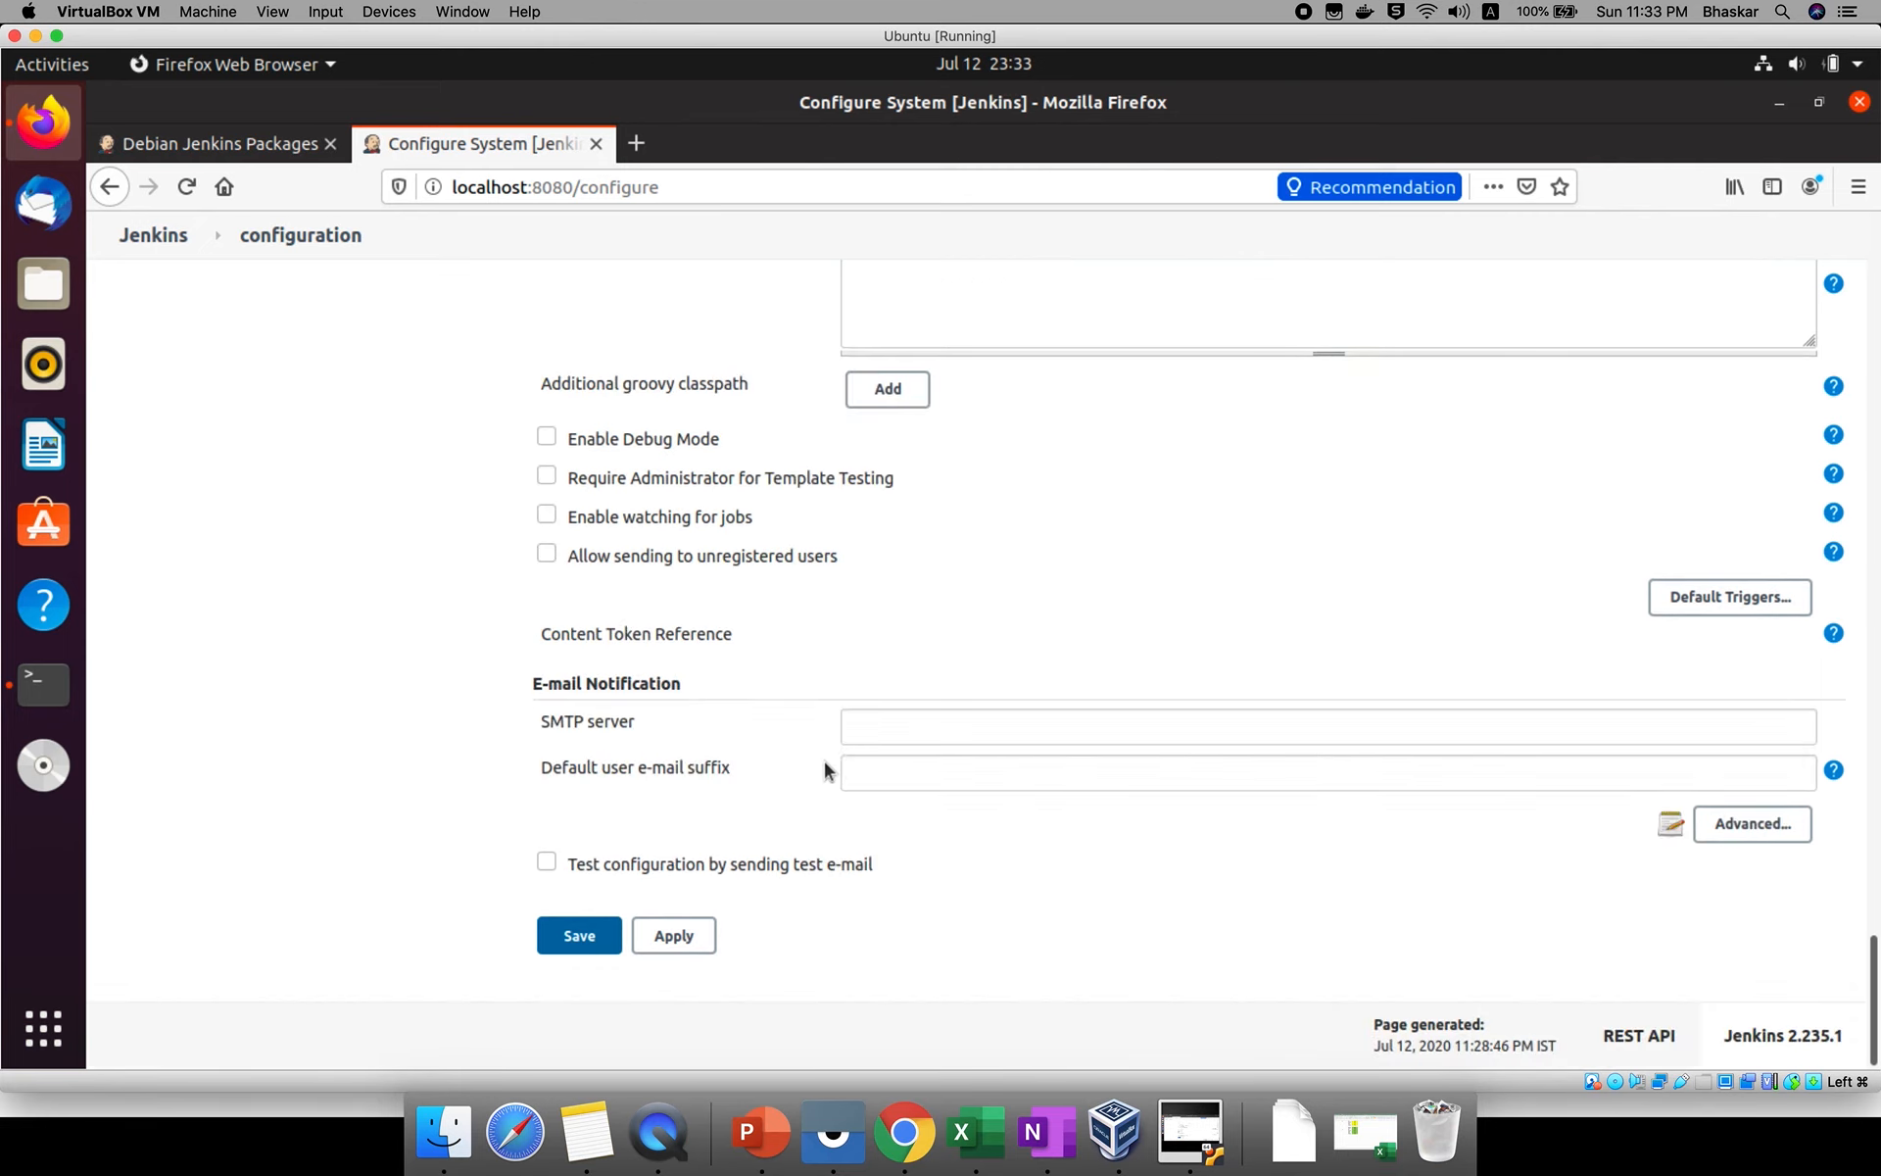